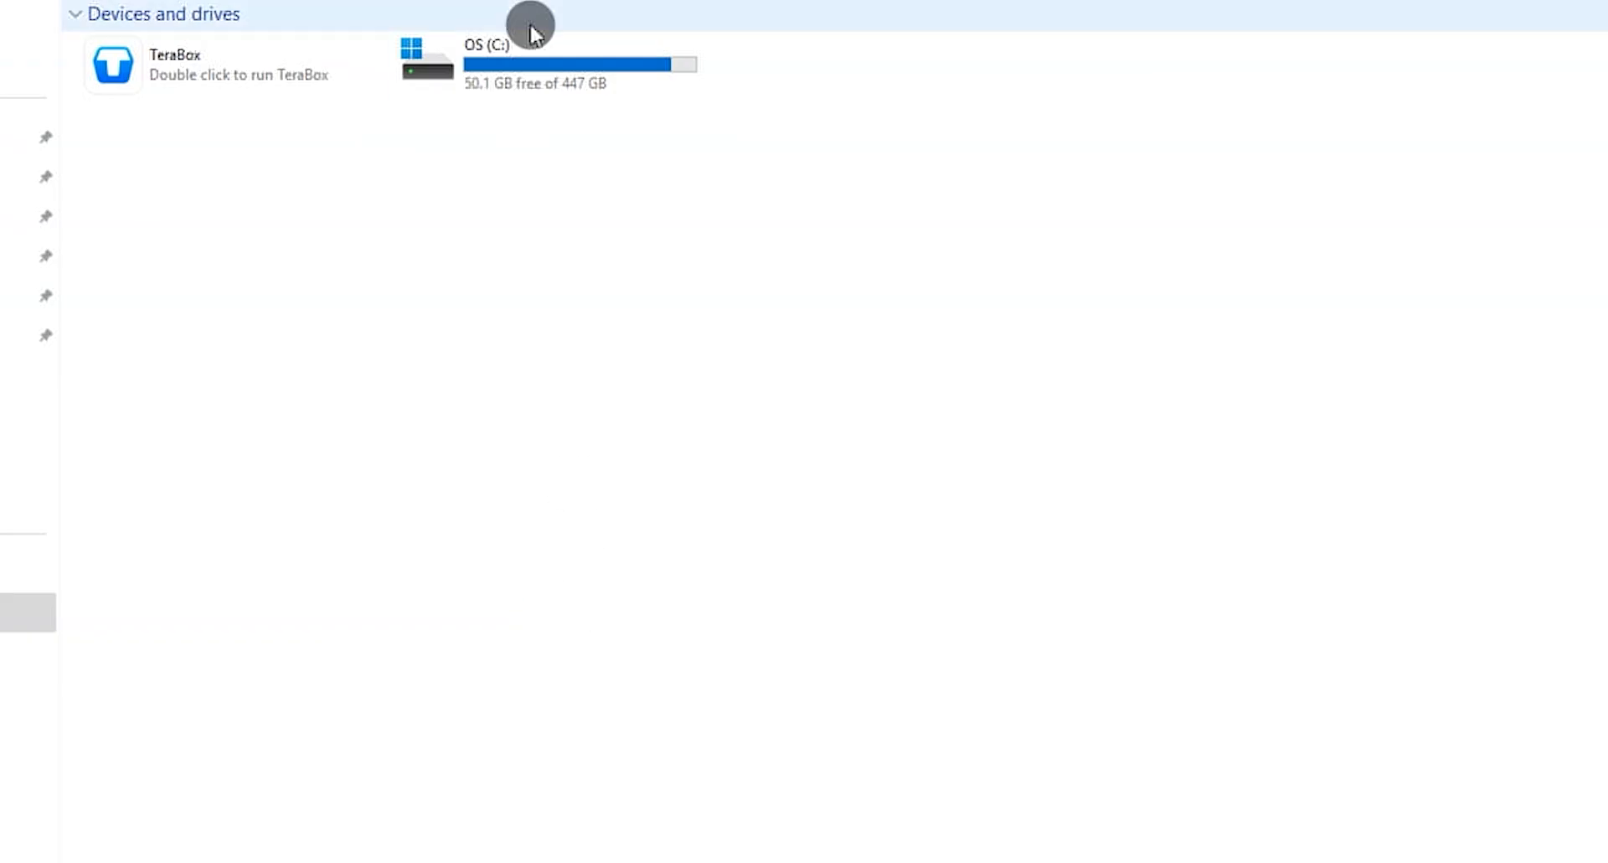
- Check the free space on the OS (C:) drive and minimise the File Explorer window
mouse_move(516, 92)
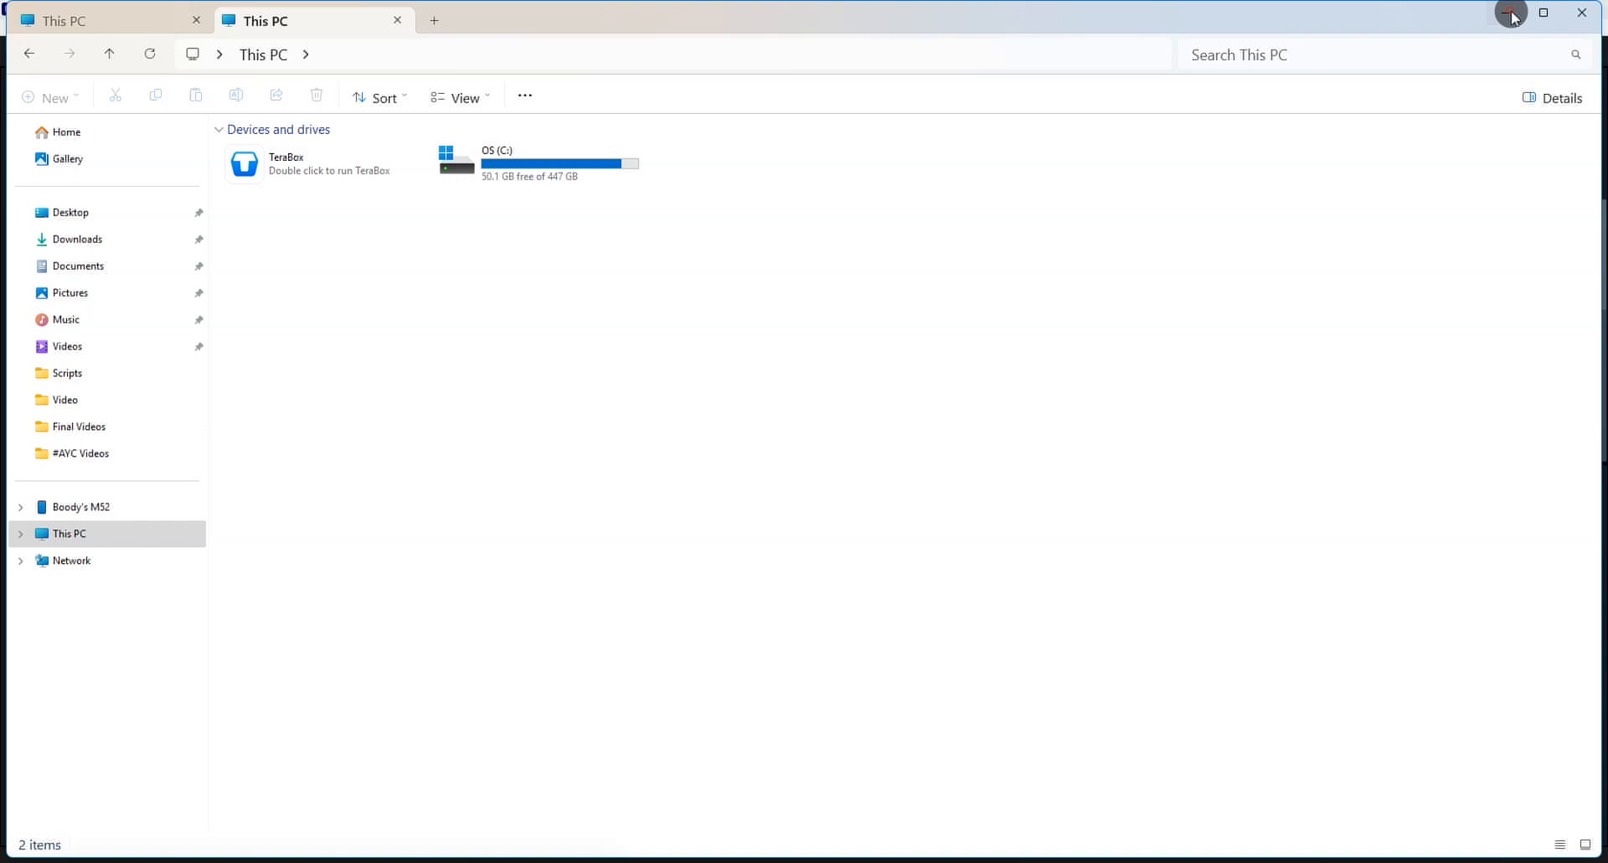
left_click(1511, 13)
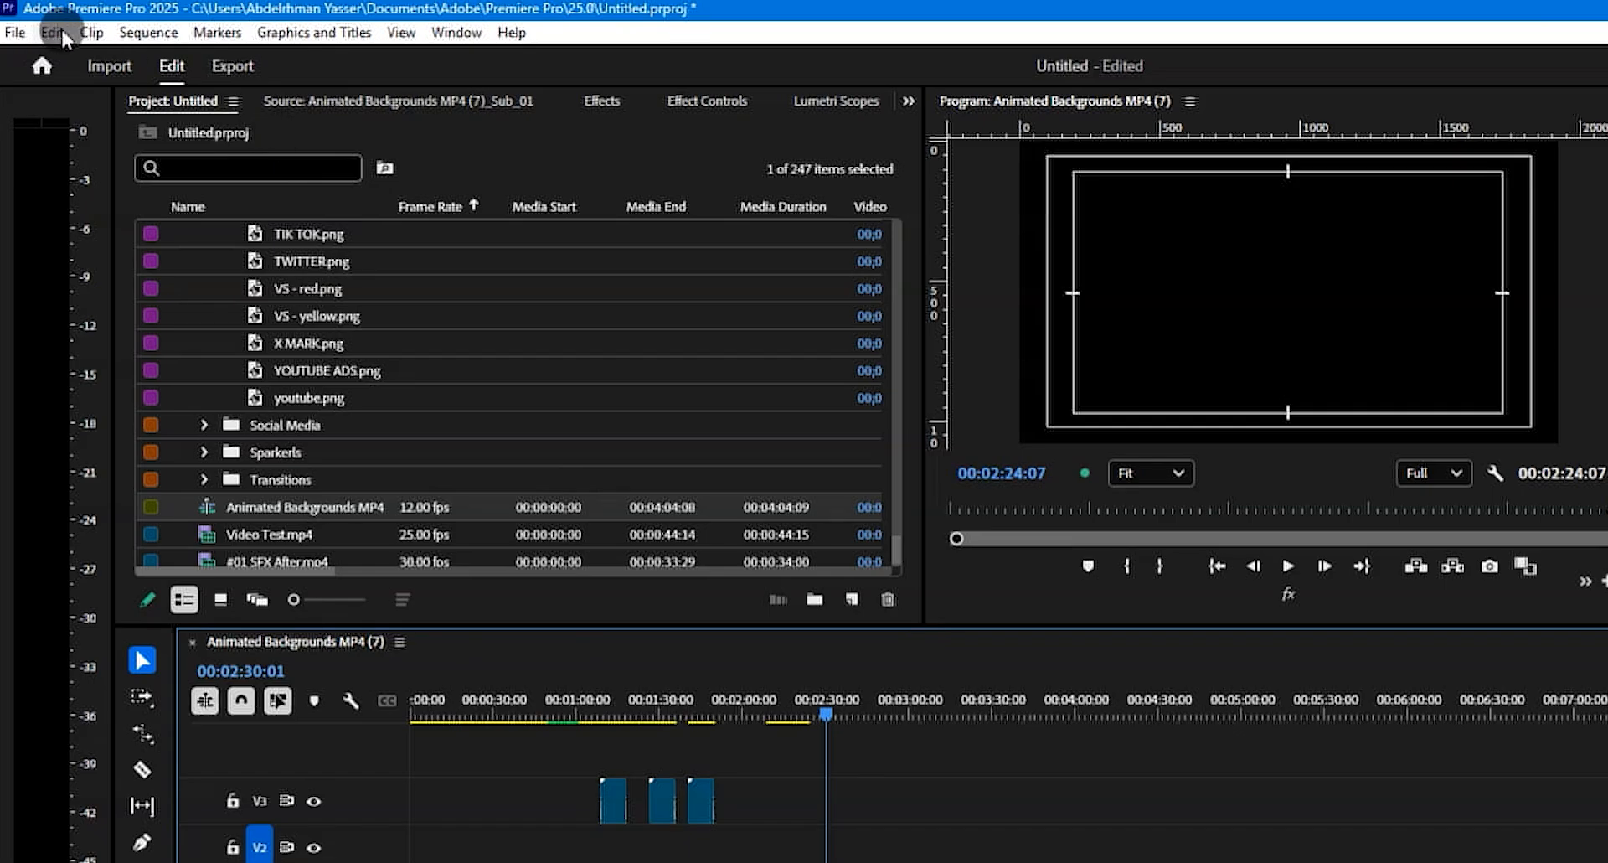
- Delete the unused media cache files from the Media Cache preferences
left_click(52, 32)
mouse_move(117, 816)
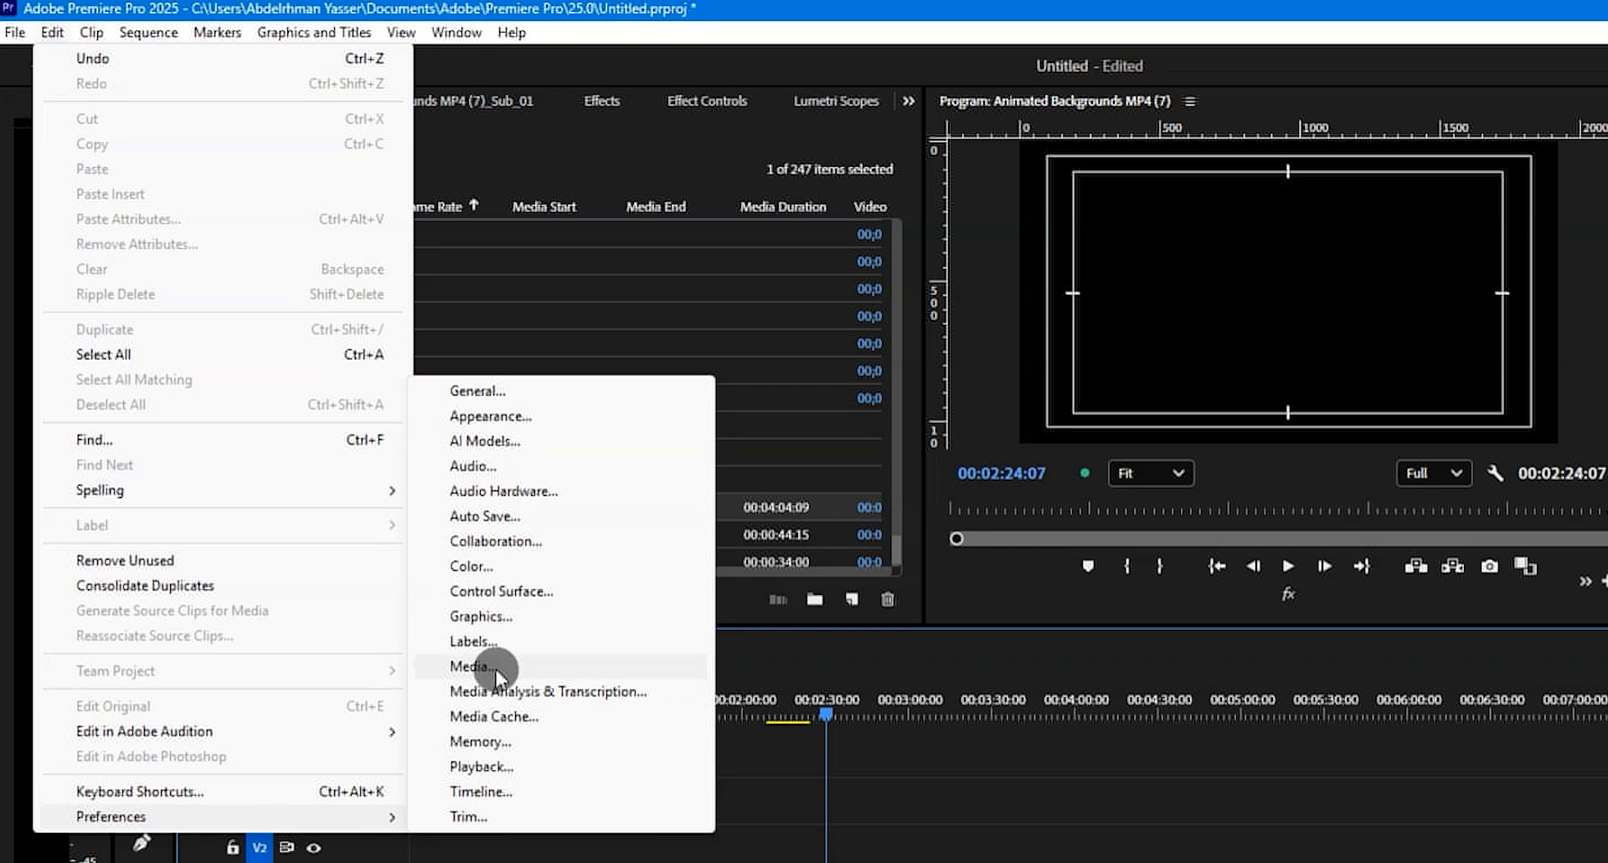
left_click(503, 719)
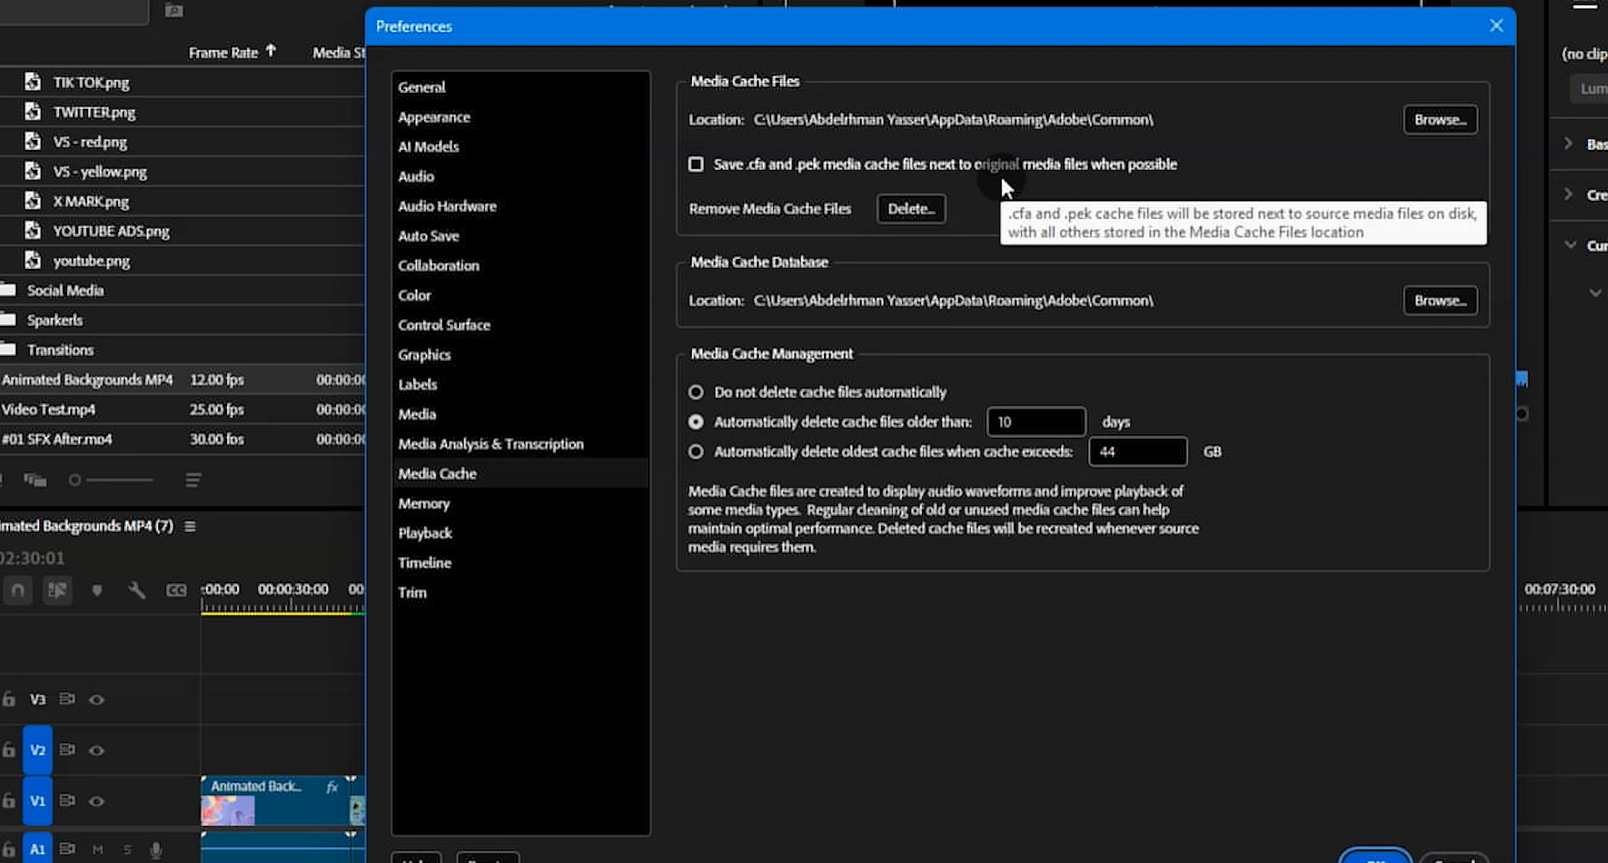
left_click(896, 208)
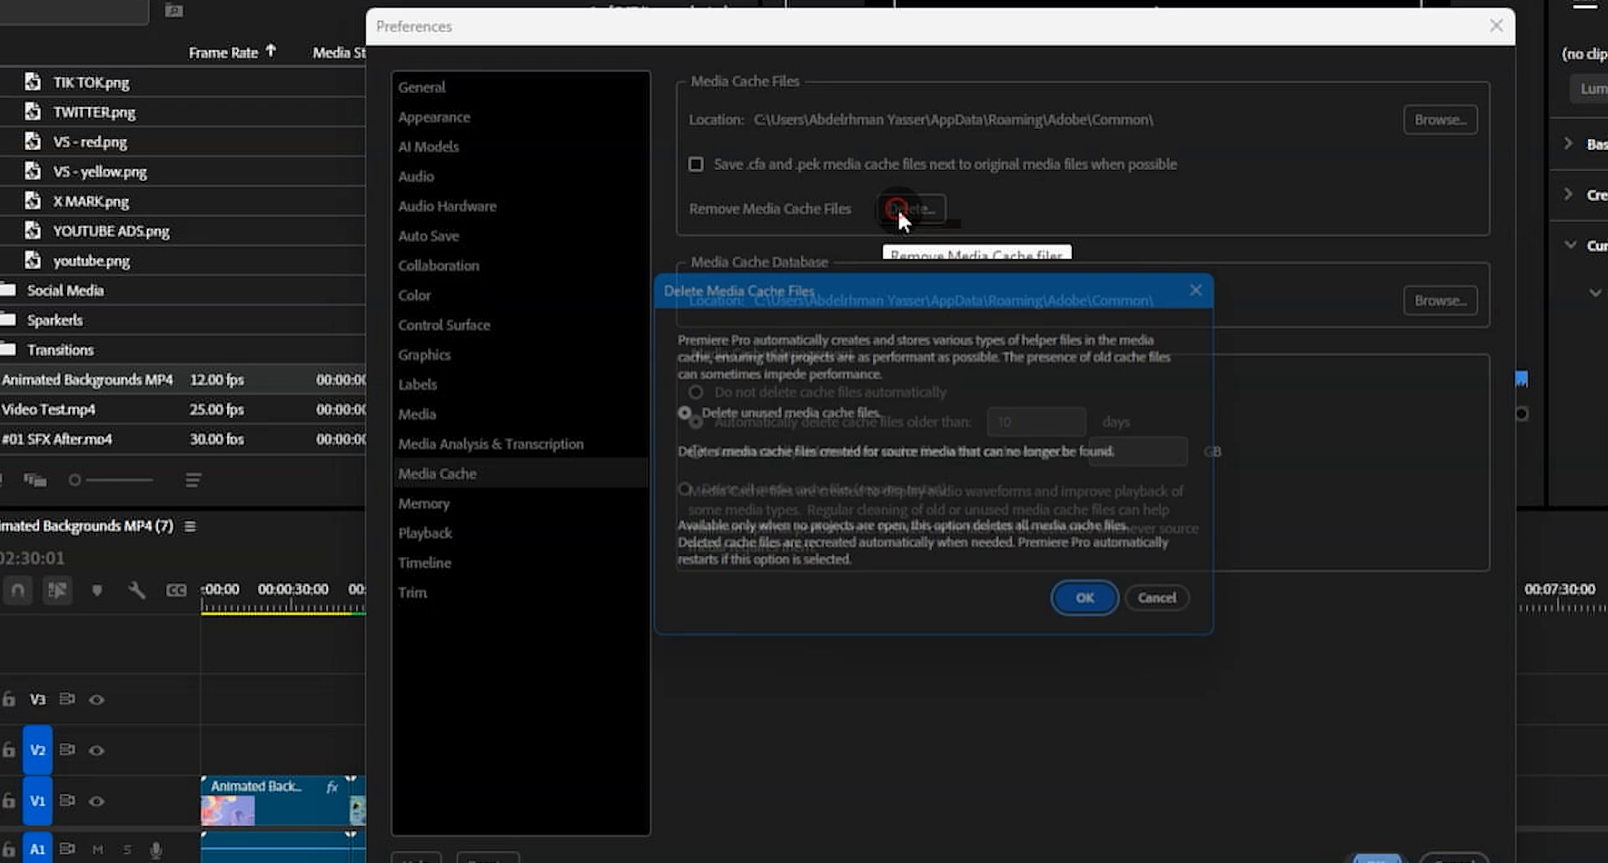
left_click(1093, 619)
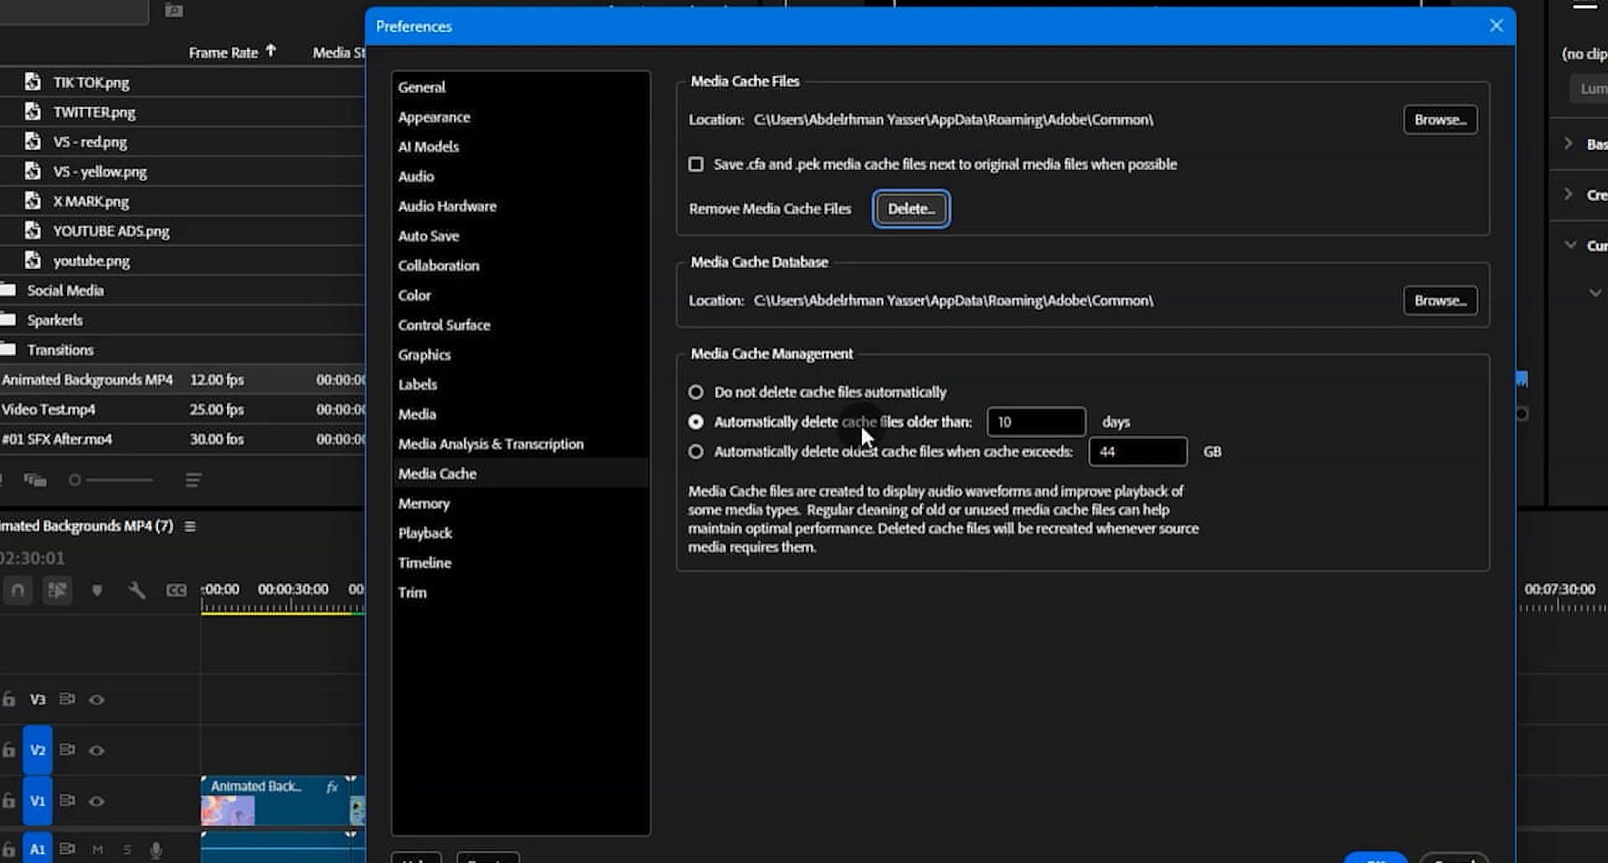
- Set media cache files to be deleted automatically when older than 7 days and apply the preferences
double_click(1030, 421)
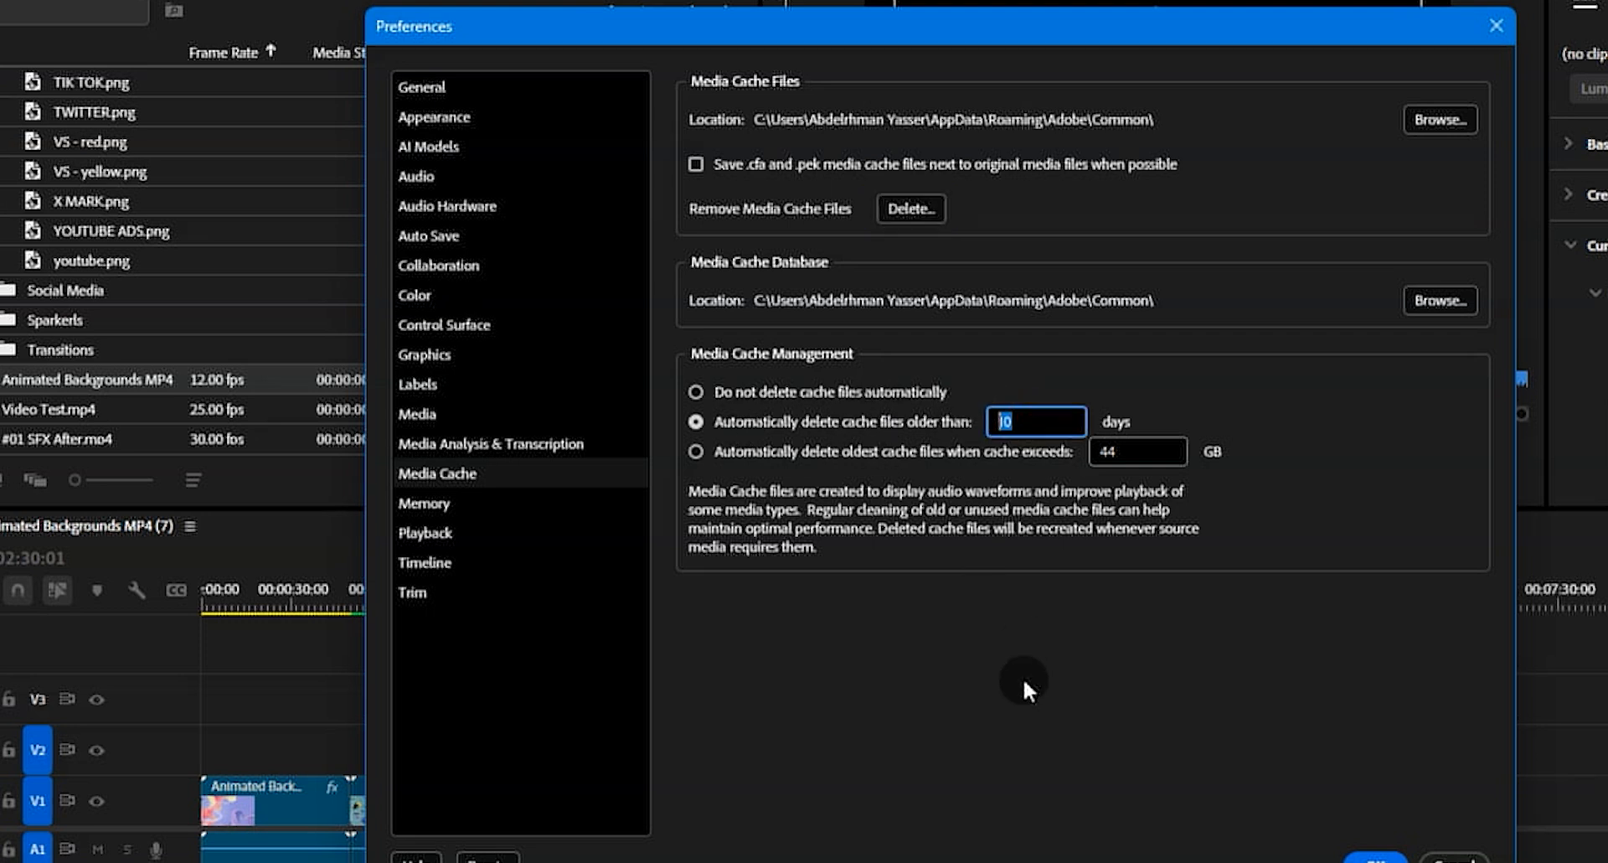
type("7")
left_click(1105, 636)
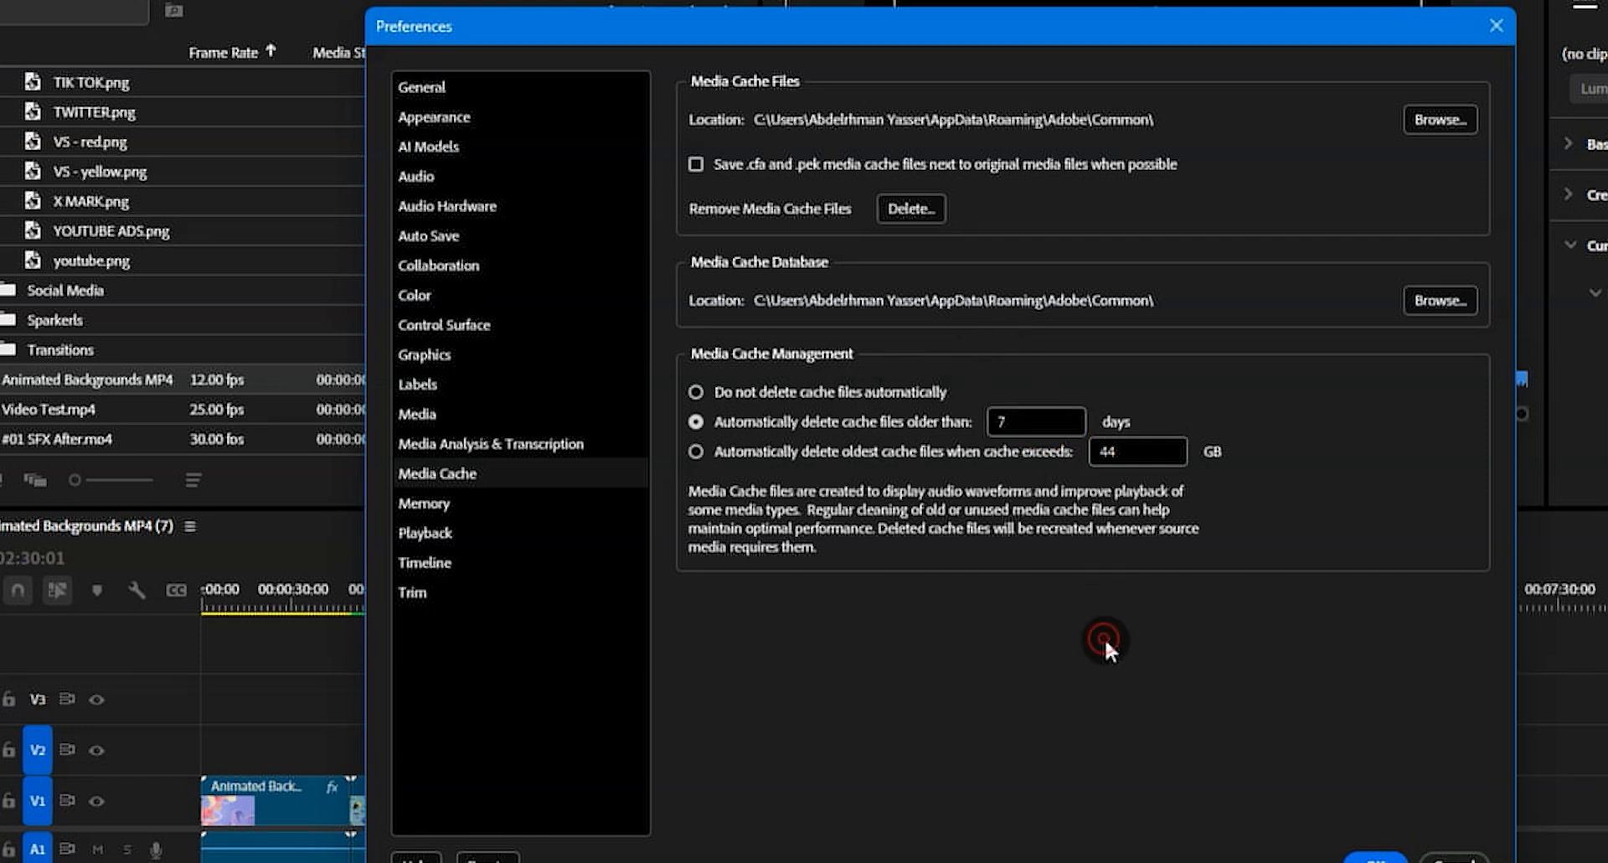
left_click(1374, 859)
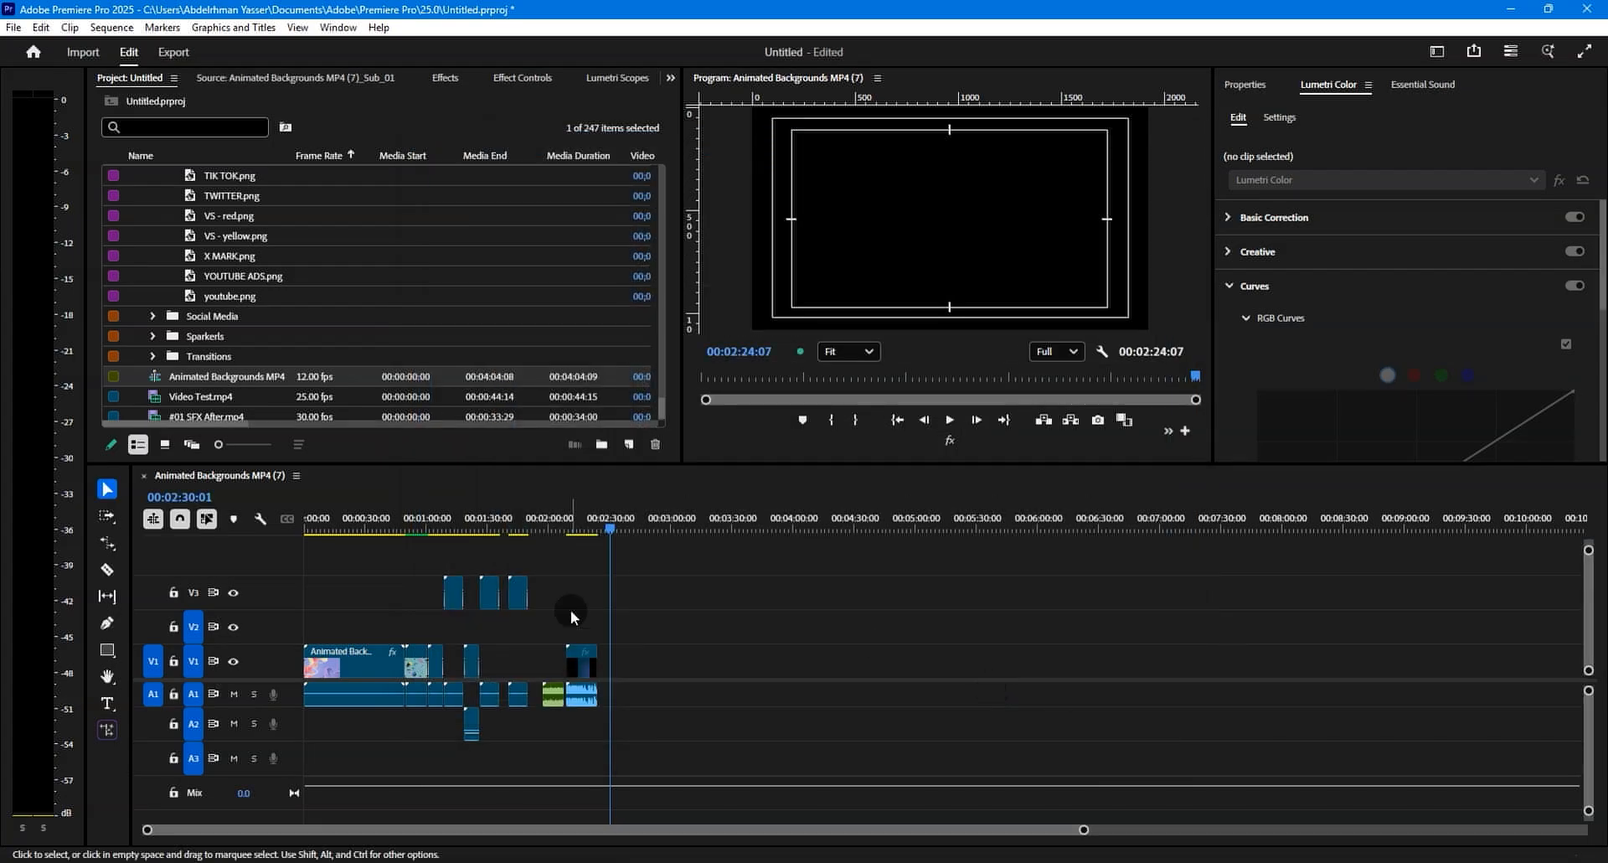
- Move the playhead to 00:02:25:02 at the end of the last clip and save the project
left_click_drag(615, 528, 602, 530)
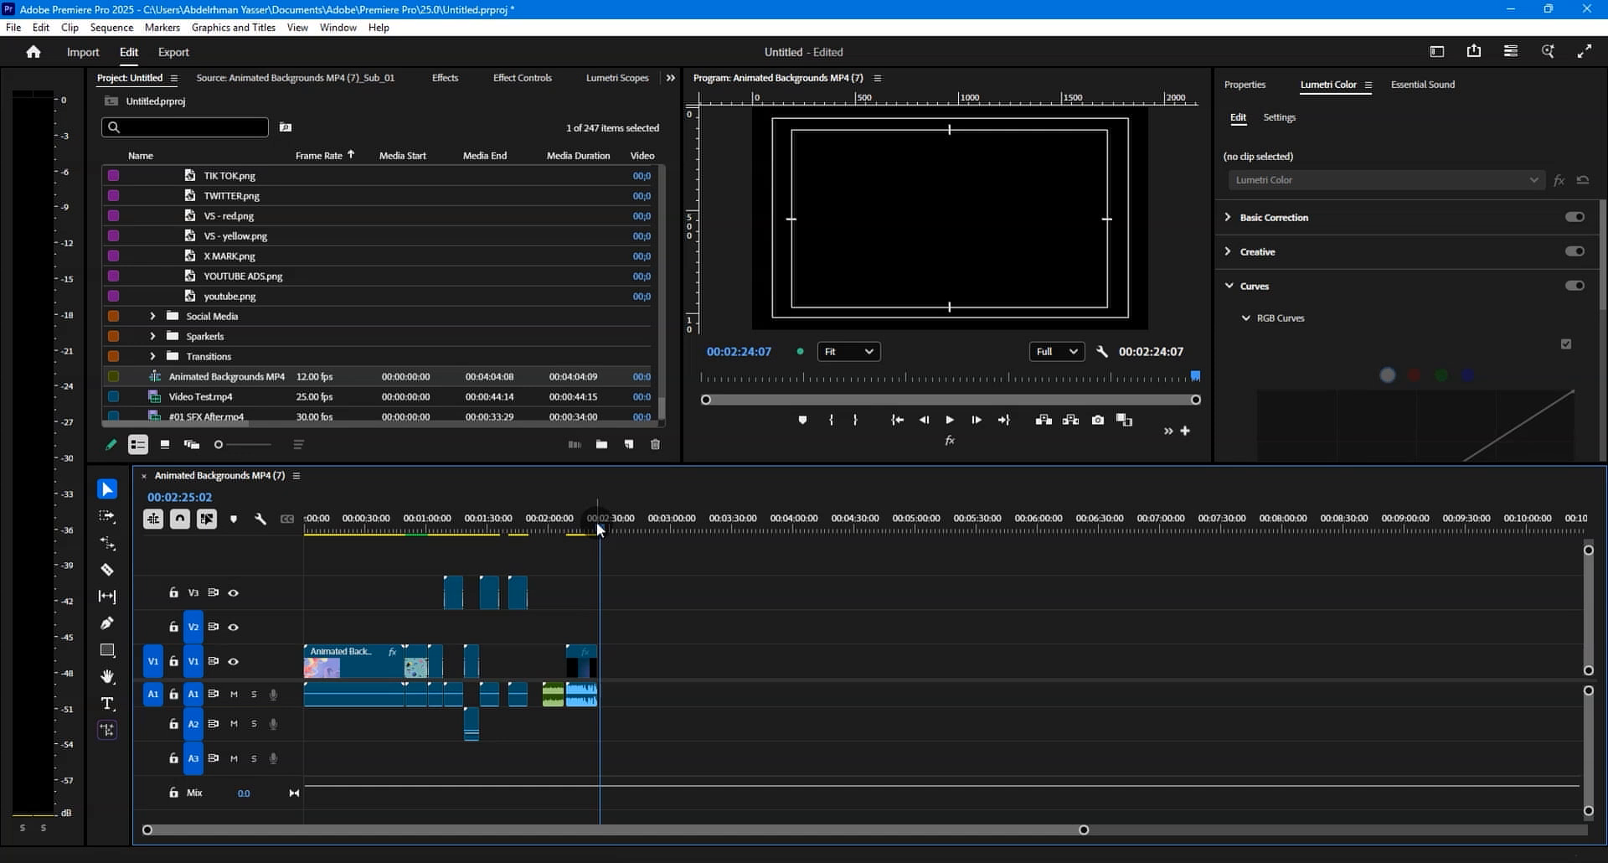
key("ctrl+s")
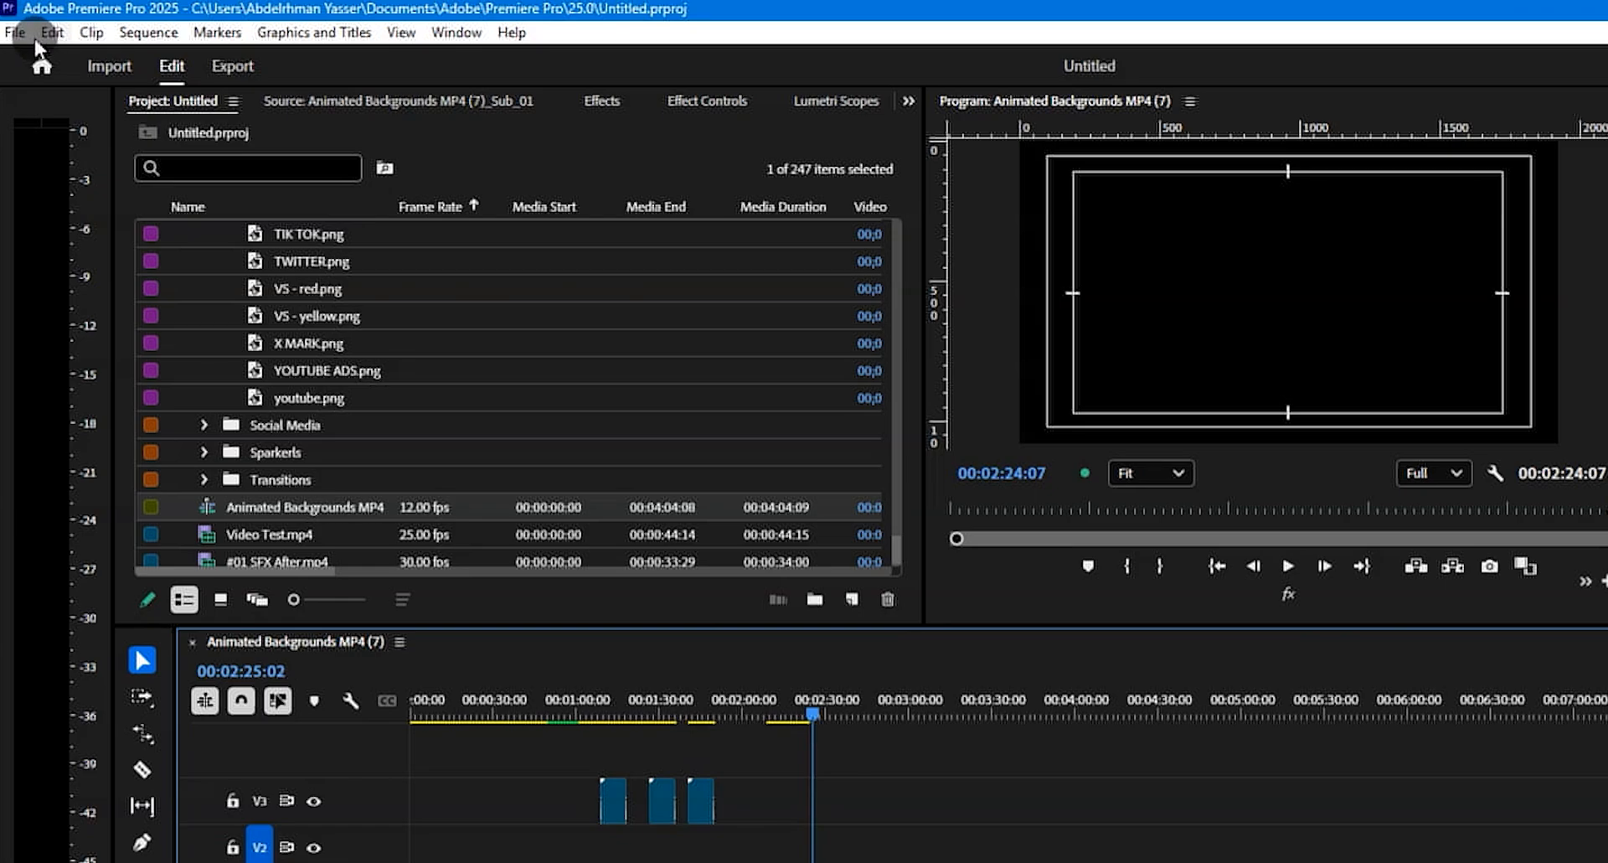
- In the Audio Hardware preferences, set the default input to Microphone (BY-V10) and accept the device change
left_click(41, 26)
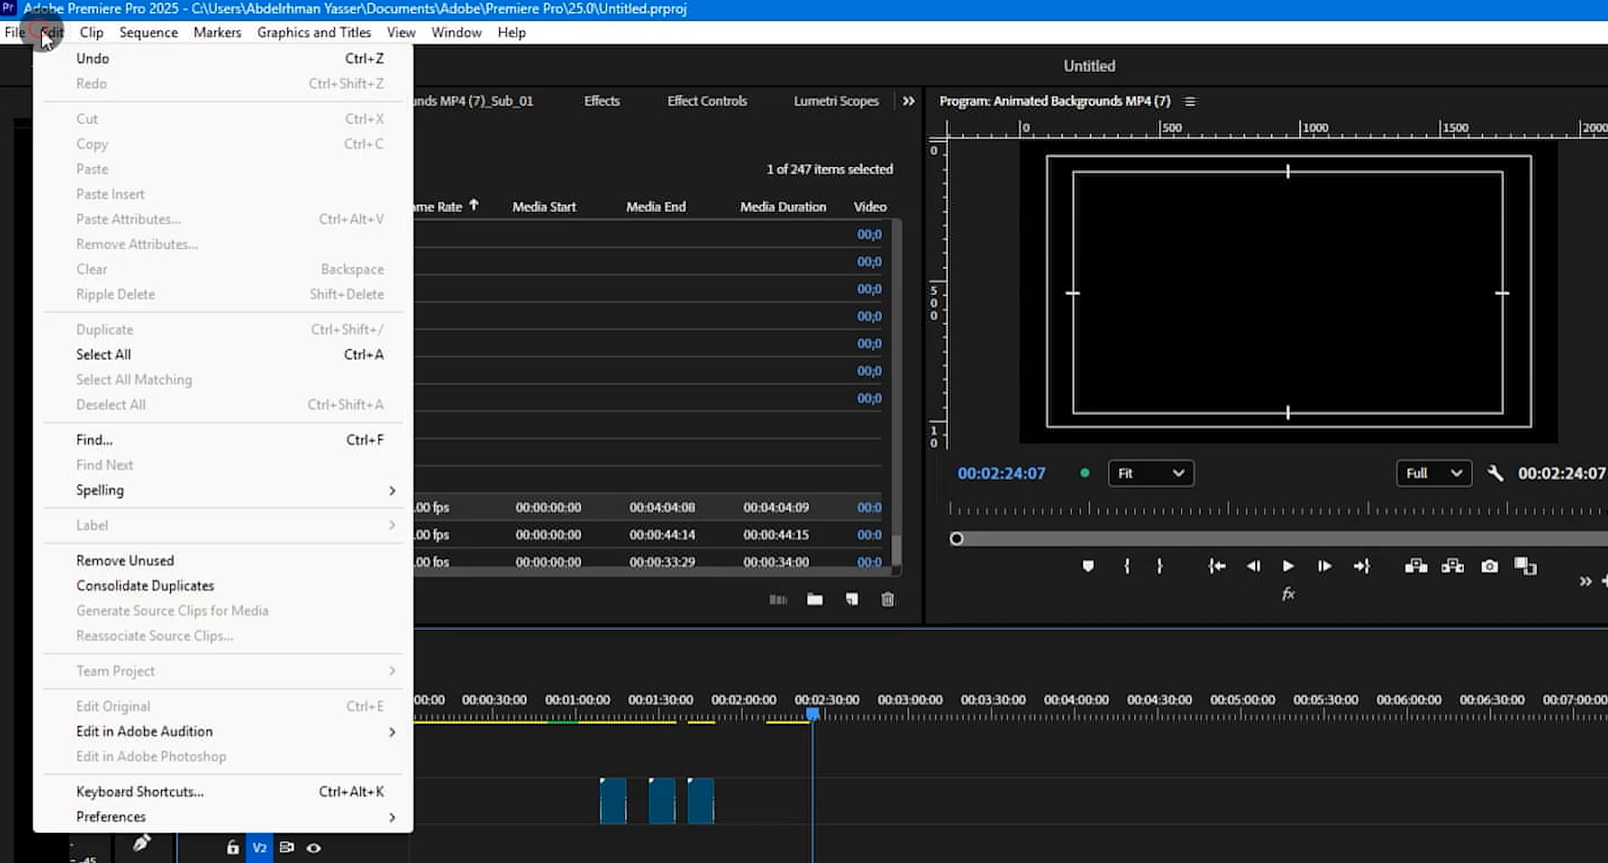
mouse_move(229, 829)
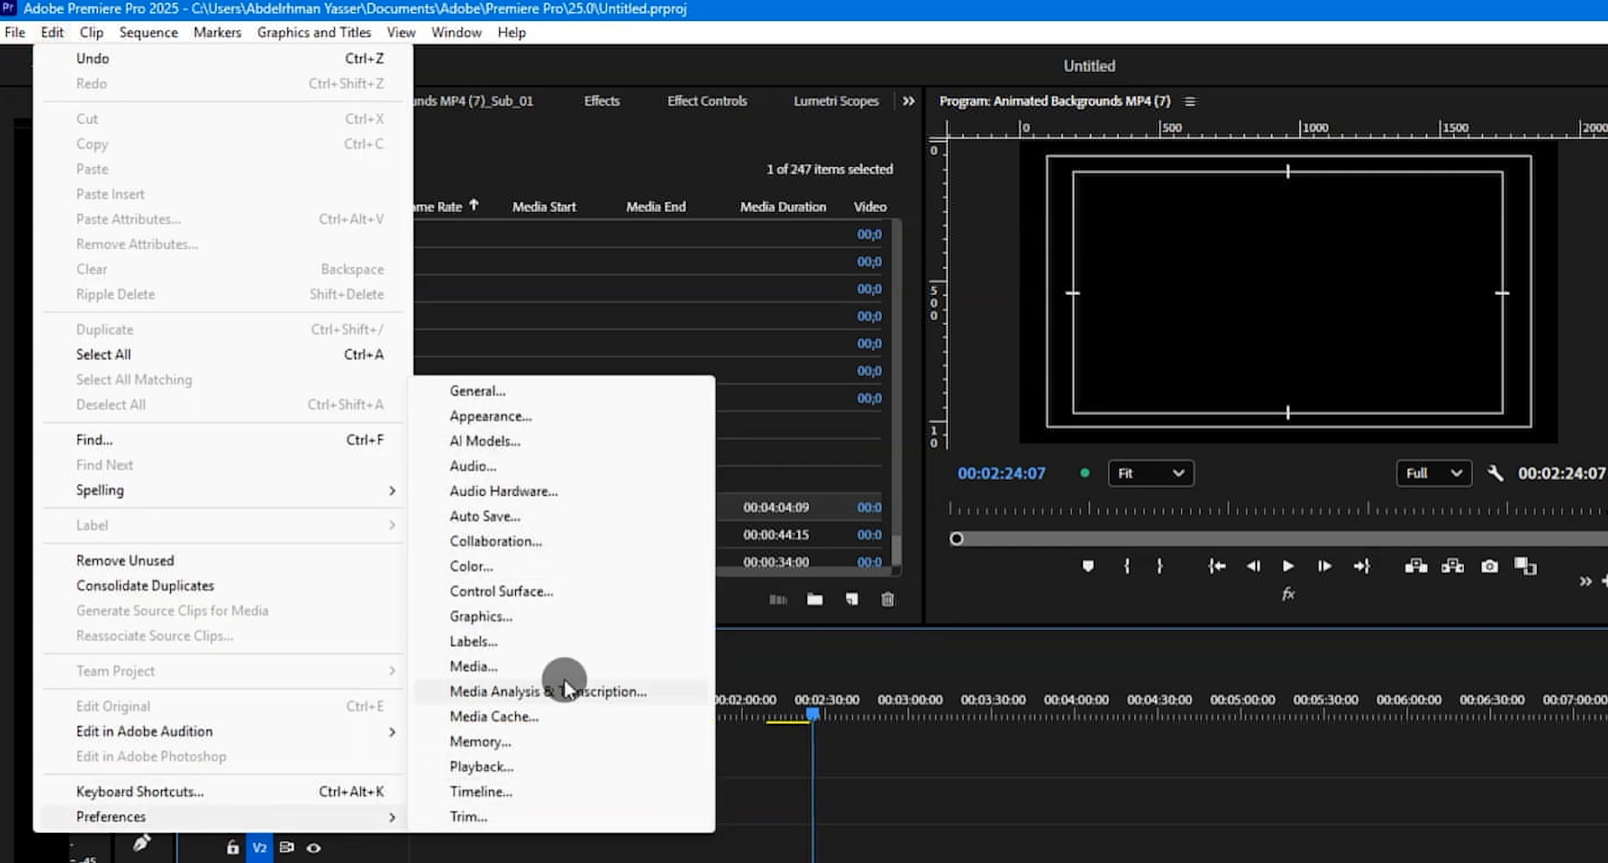
left_click(532, 491)
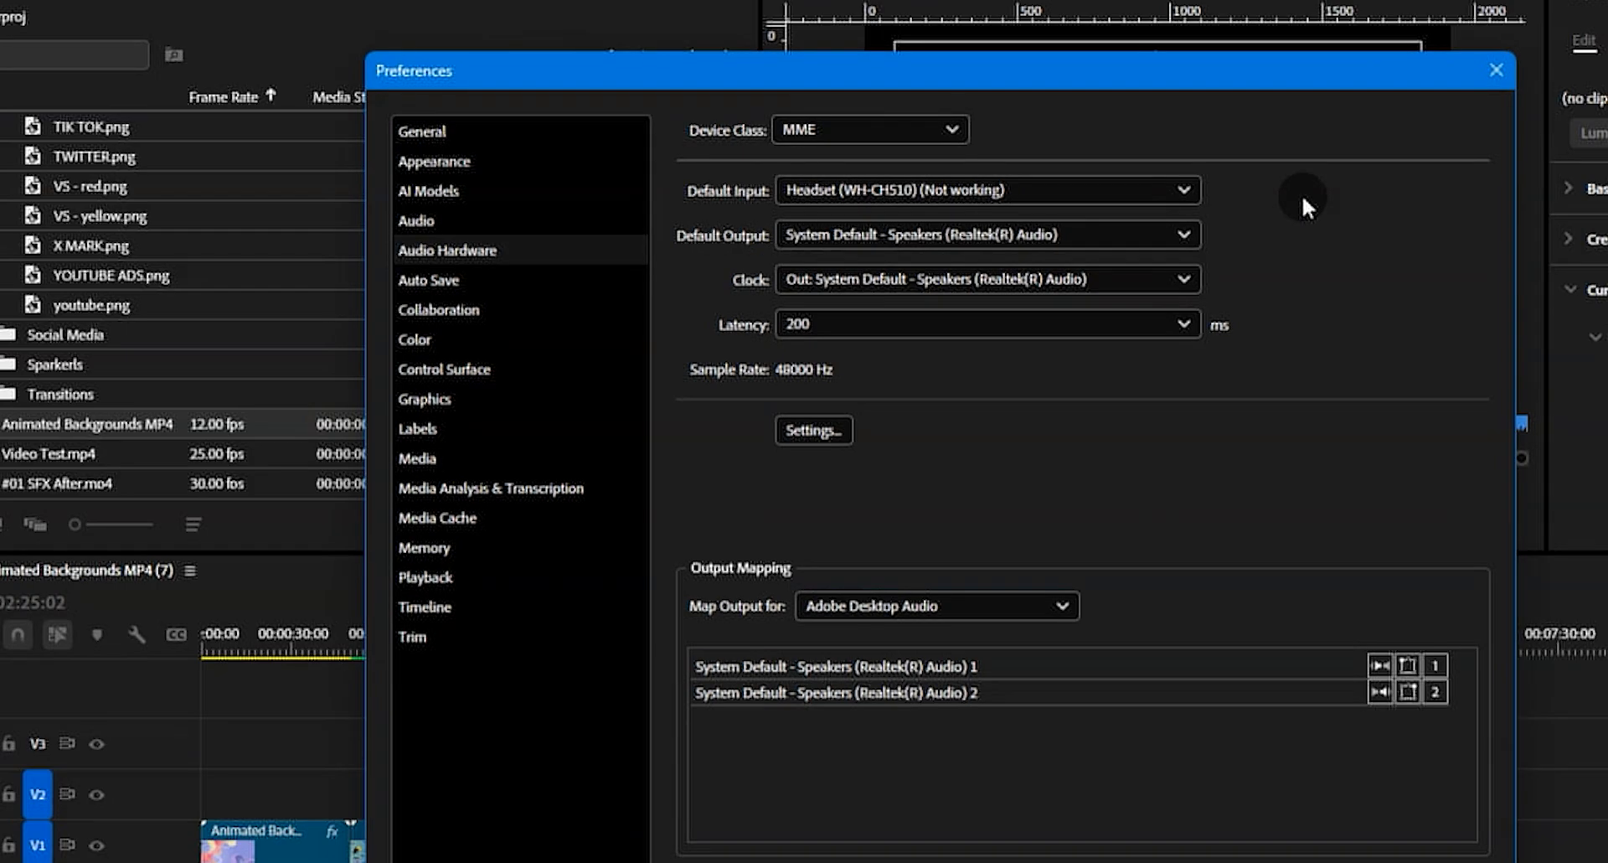
left_click_drag(948, 59, 869, 0)
left_click(762, 45)
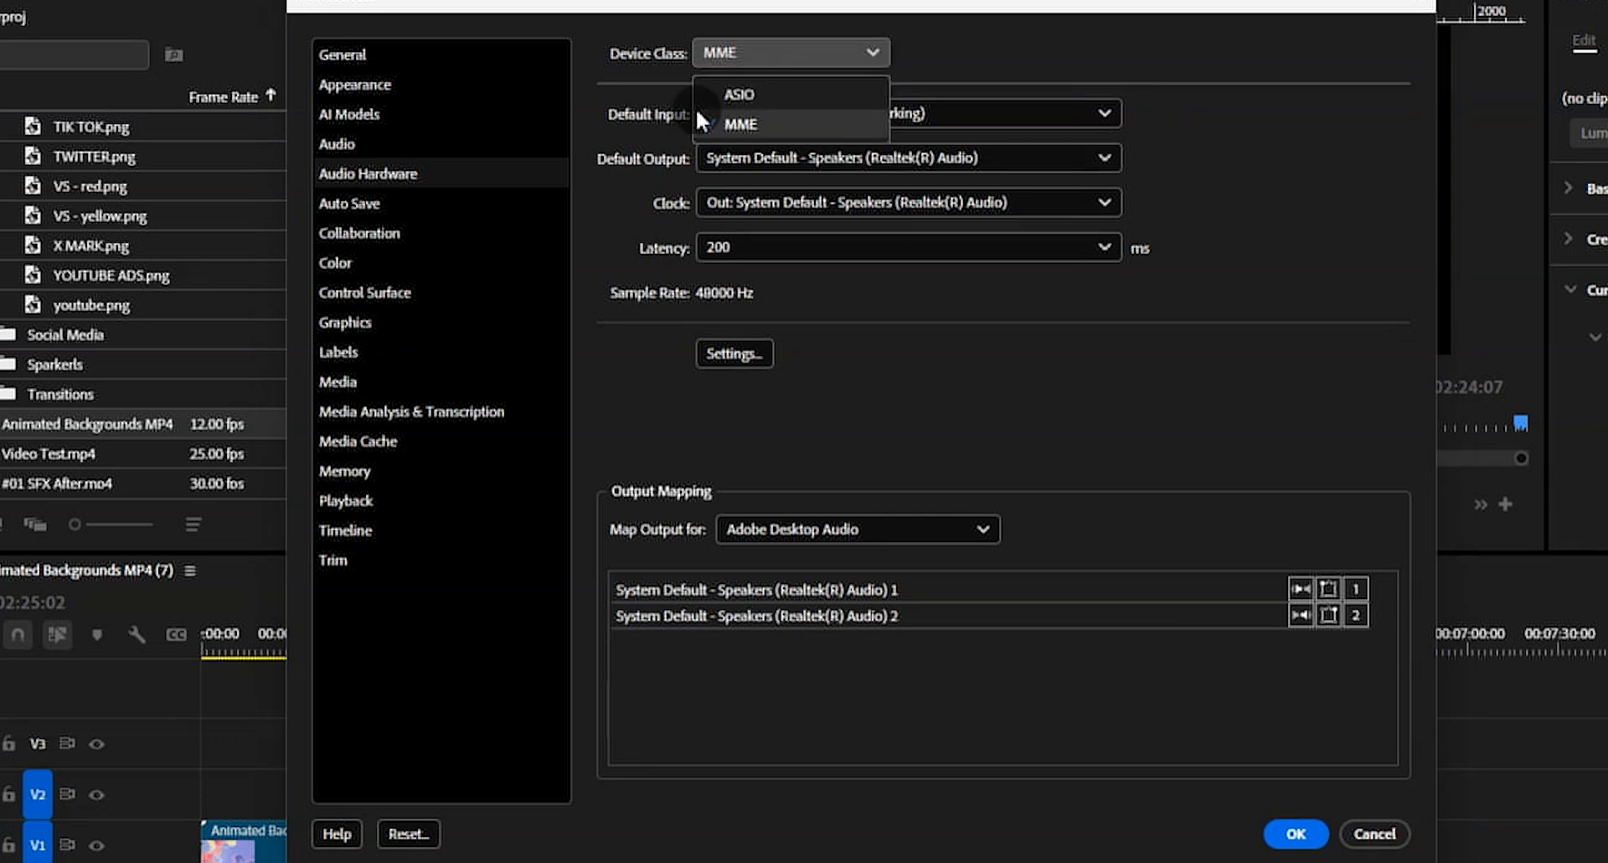
left_click(616, 86)
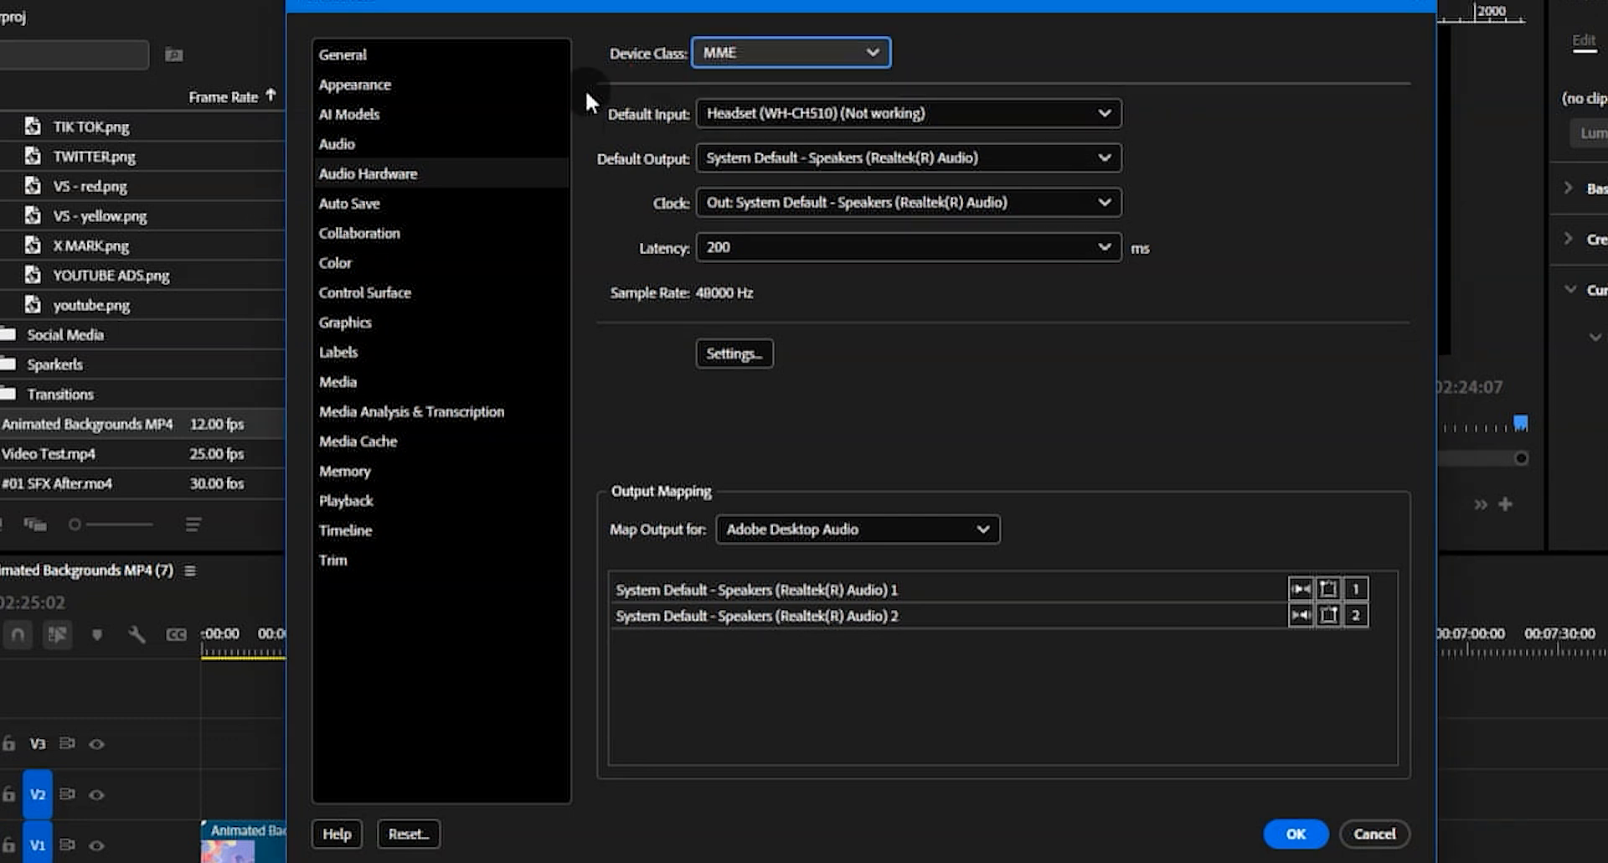
left_click(703, 125)
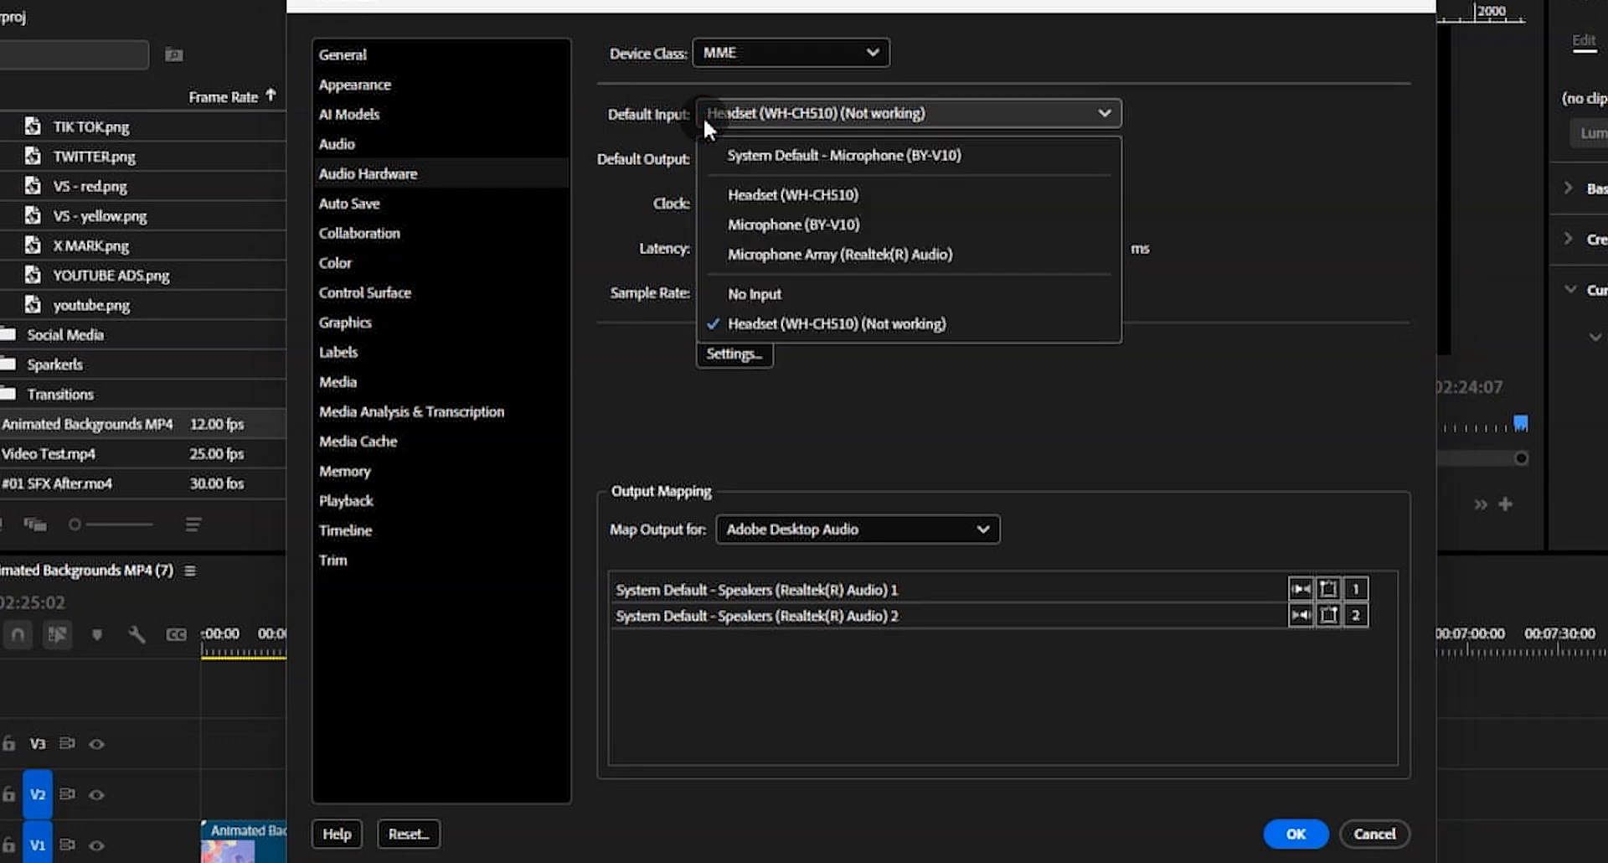
left_click(733, 375)
left_click(859, 111)
left_click(956, 222)
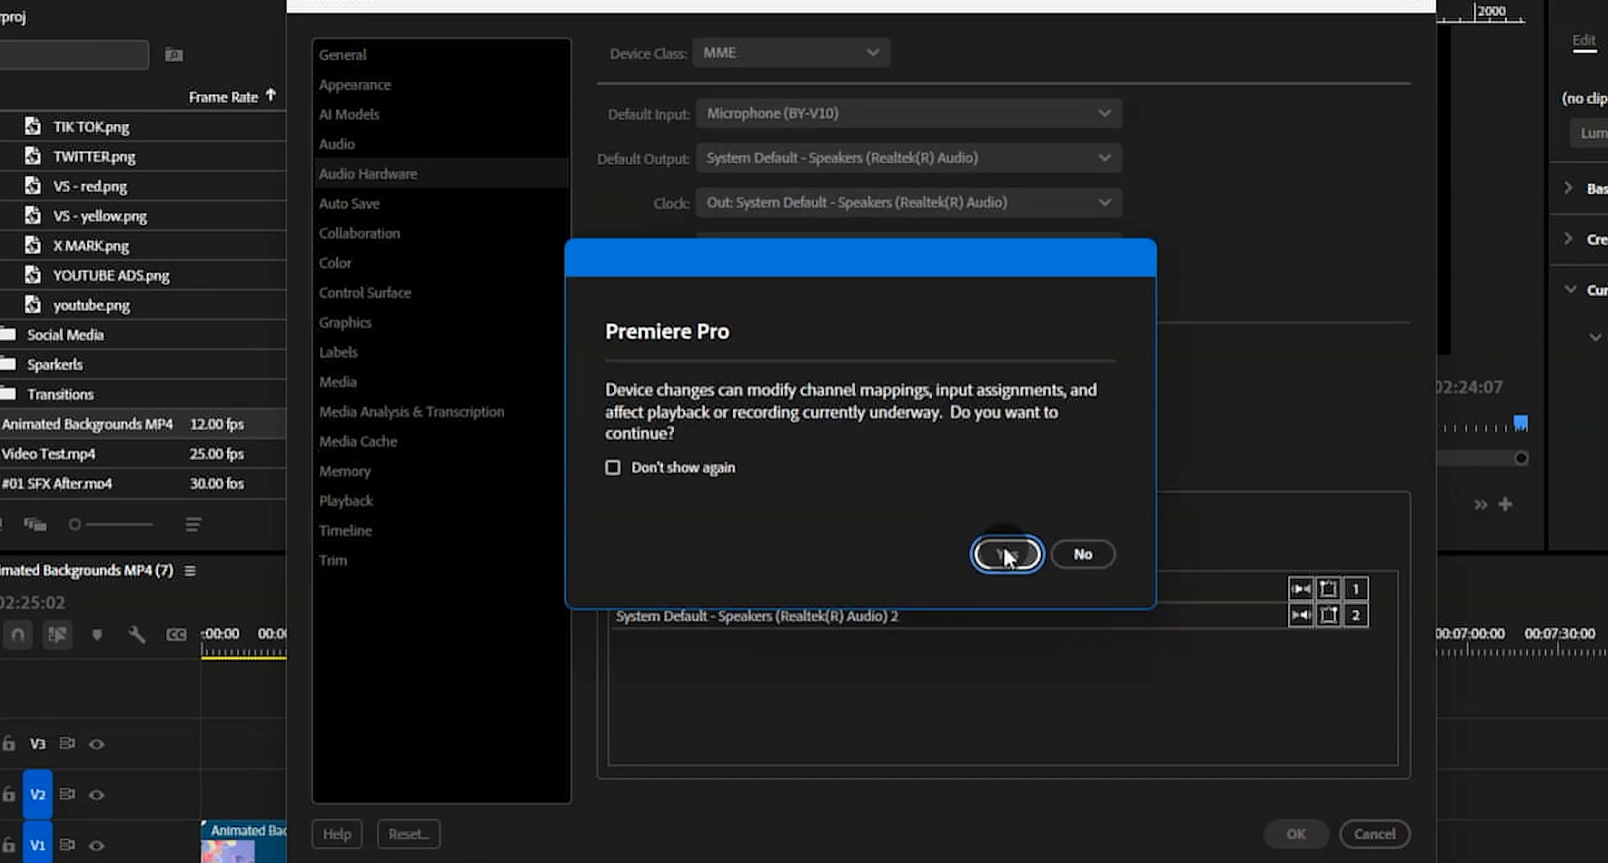
left_click(1001, 546)
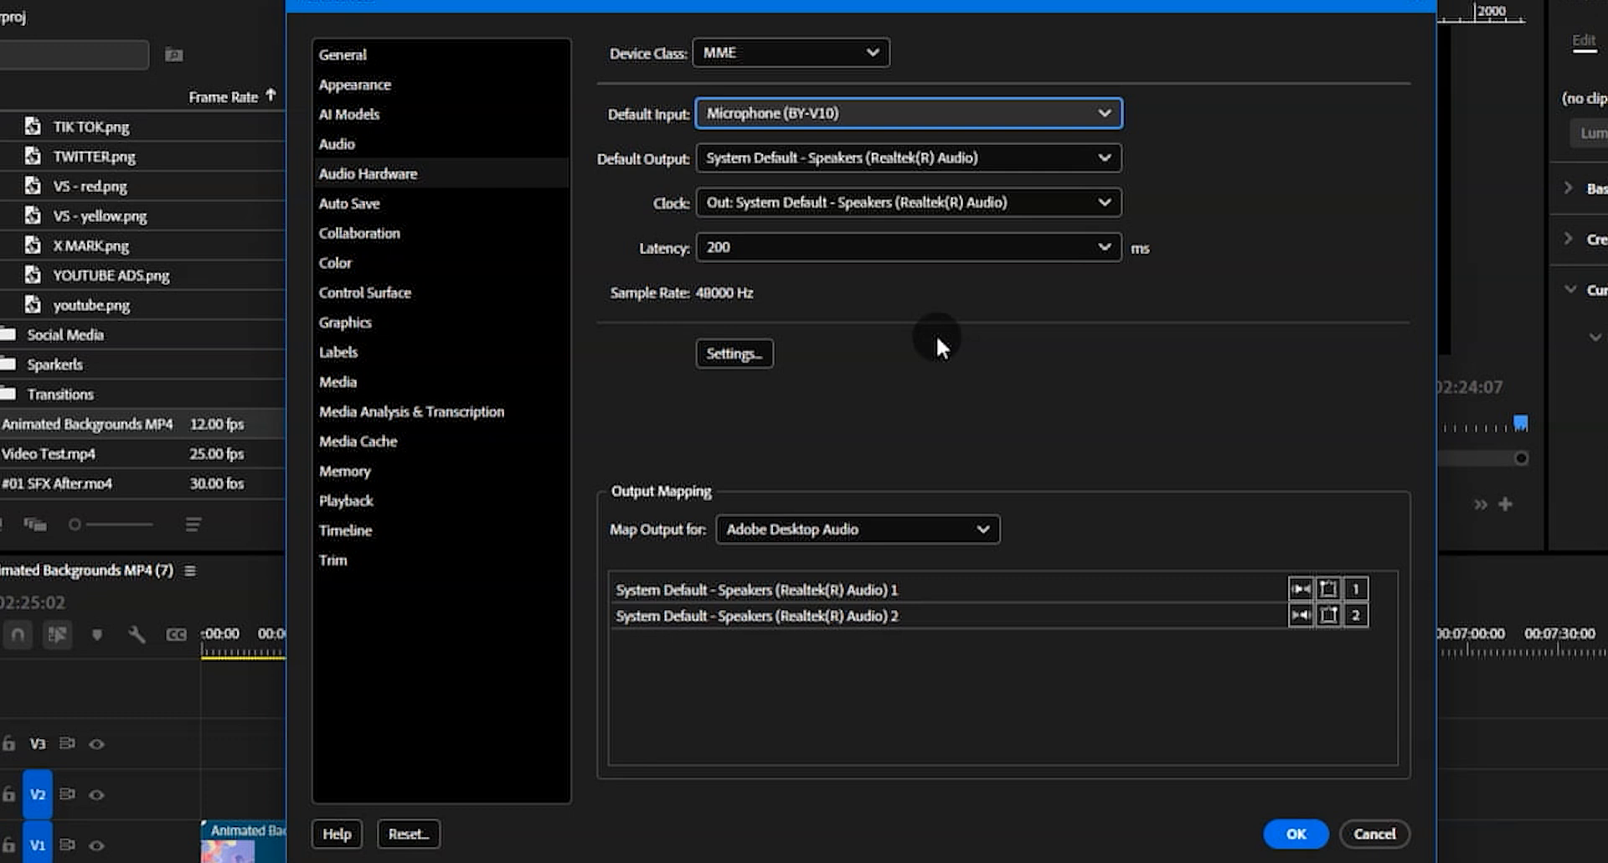
- Choose System Default - Speakers (Realtek(R) Audio) as both the default output and the output clock, and apply the preferences
left_click(826, 166)
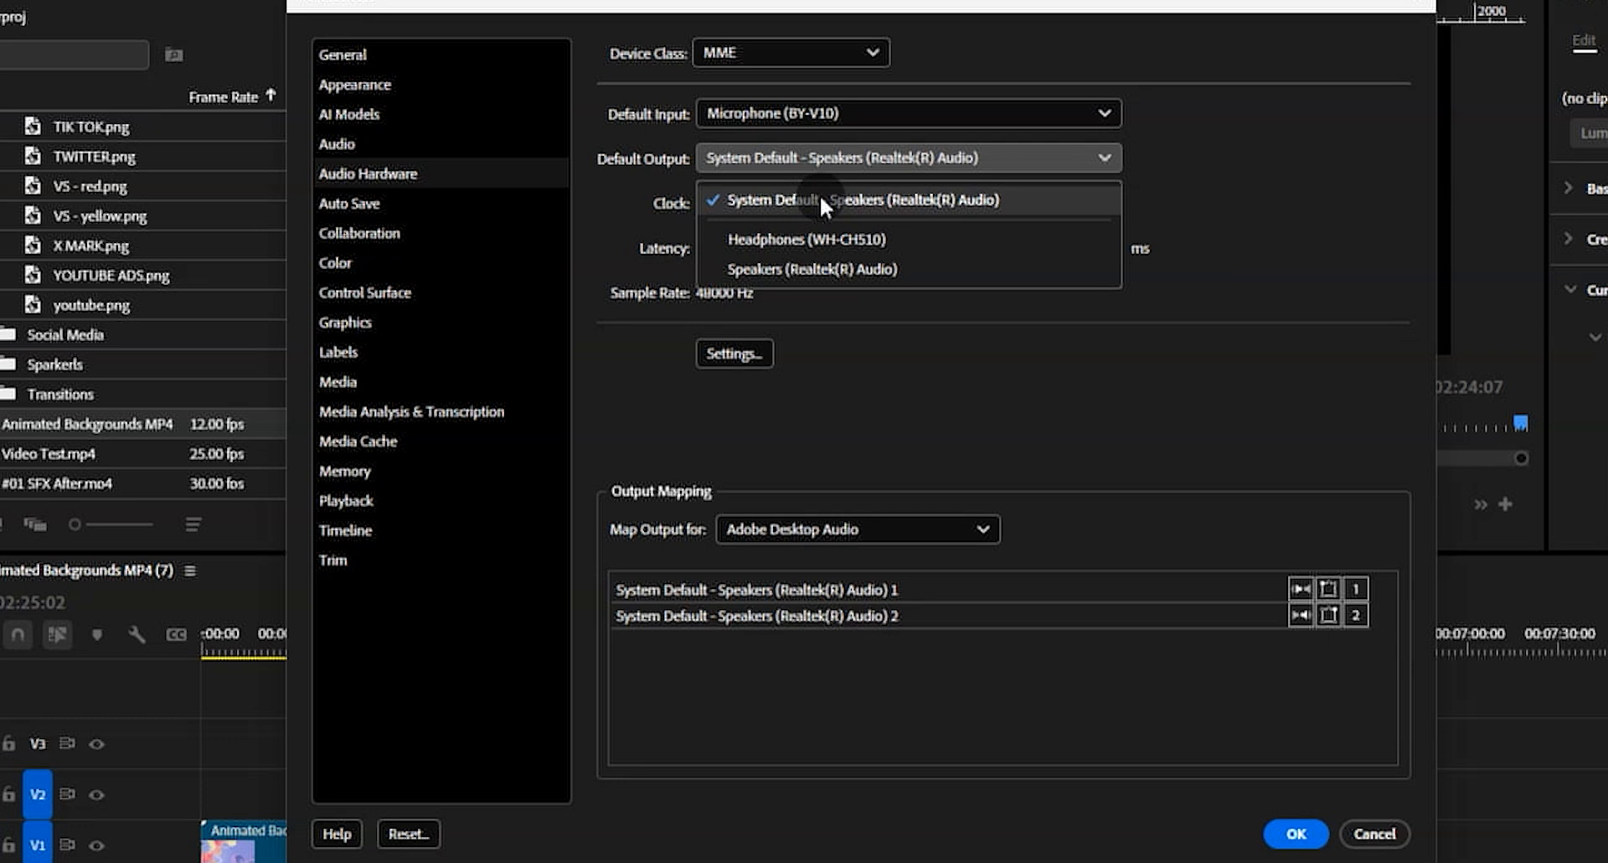
left_click(868, 200)
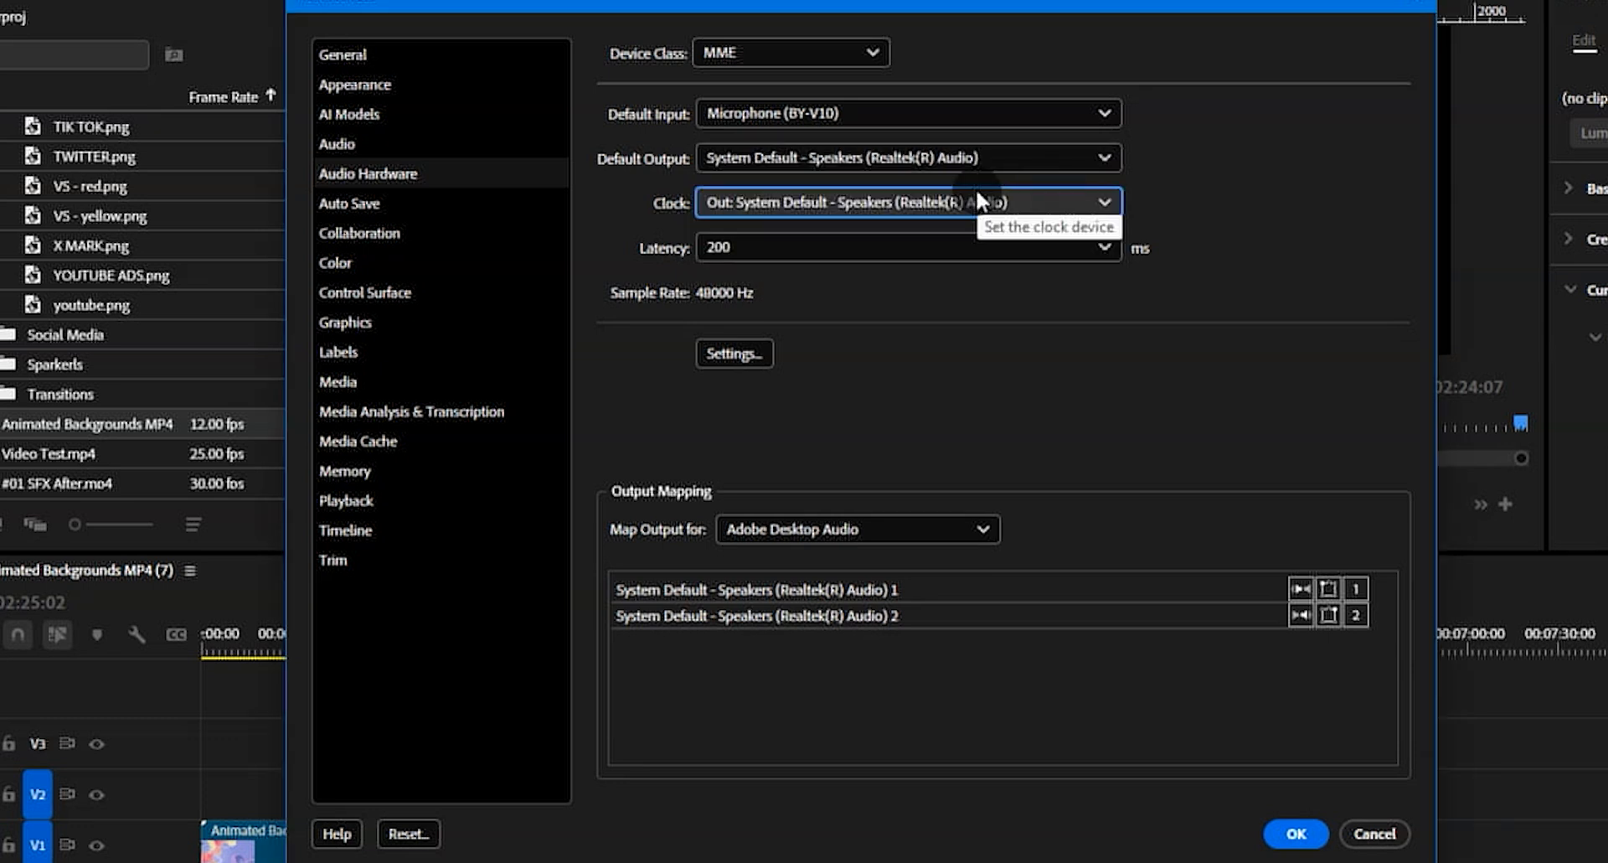
left_click(977, 188)
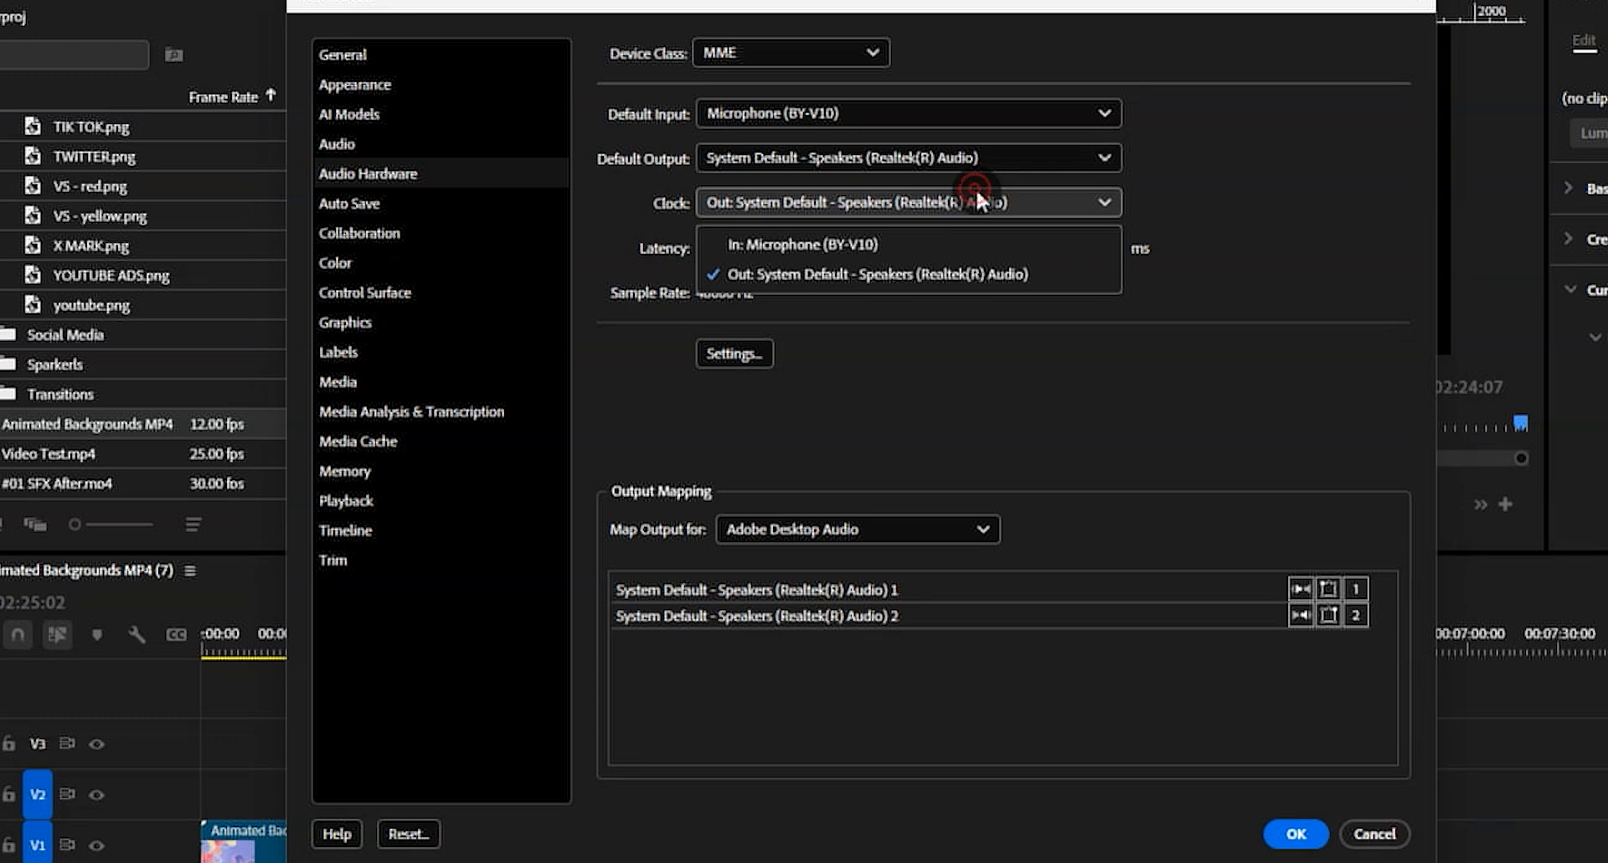
left_click(961, 187)
left_click(829, 194)
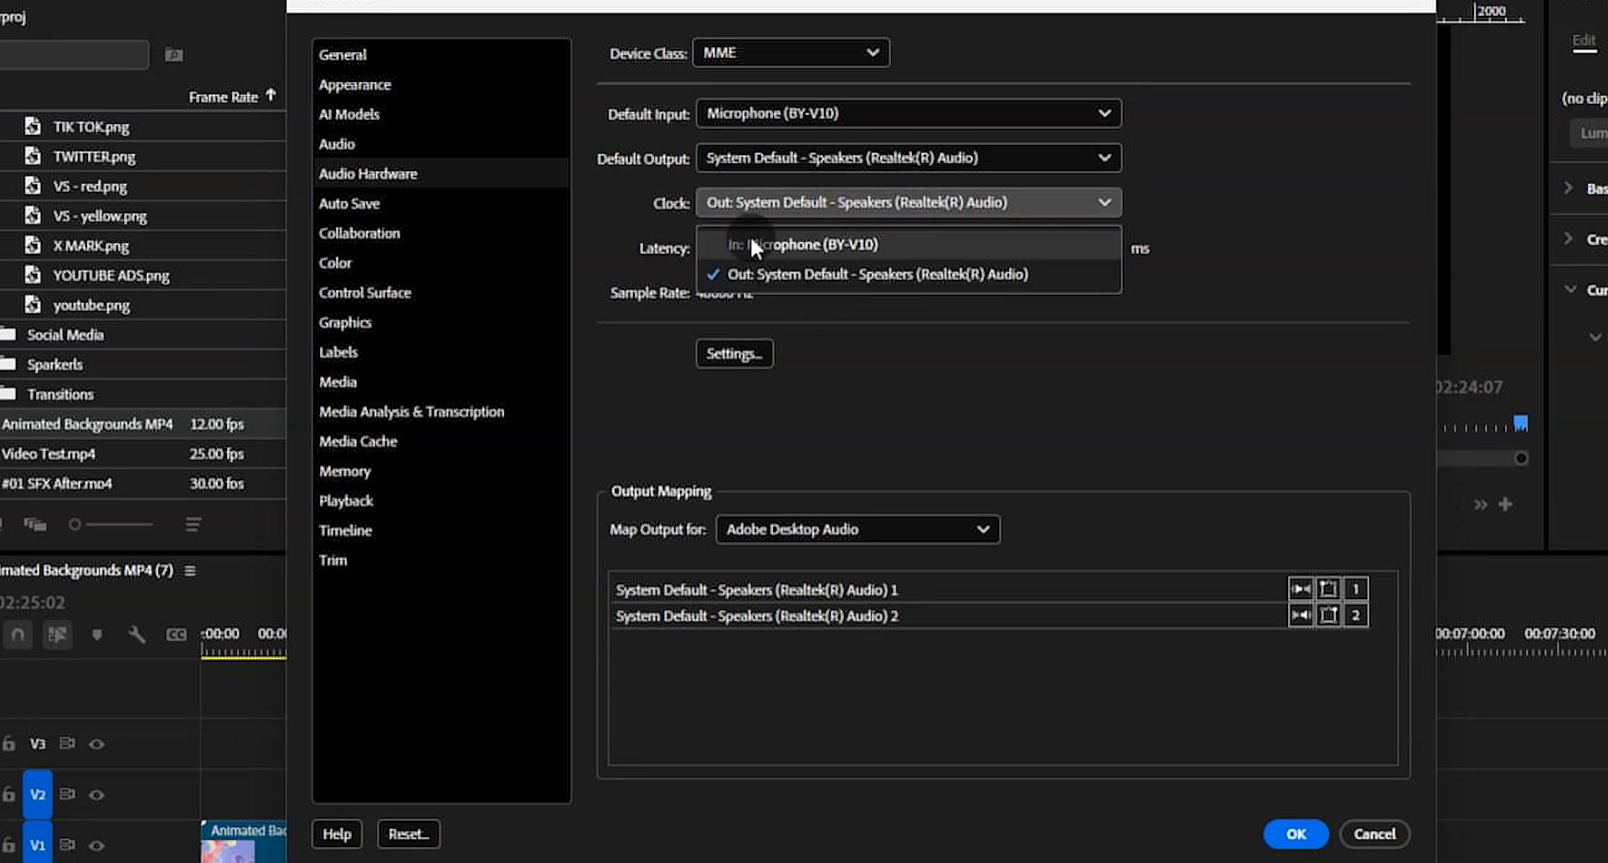
left_click(922, 276)
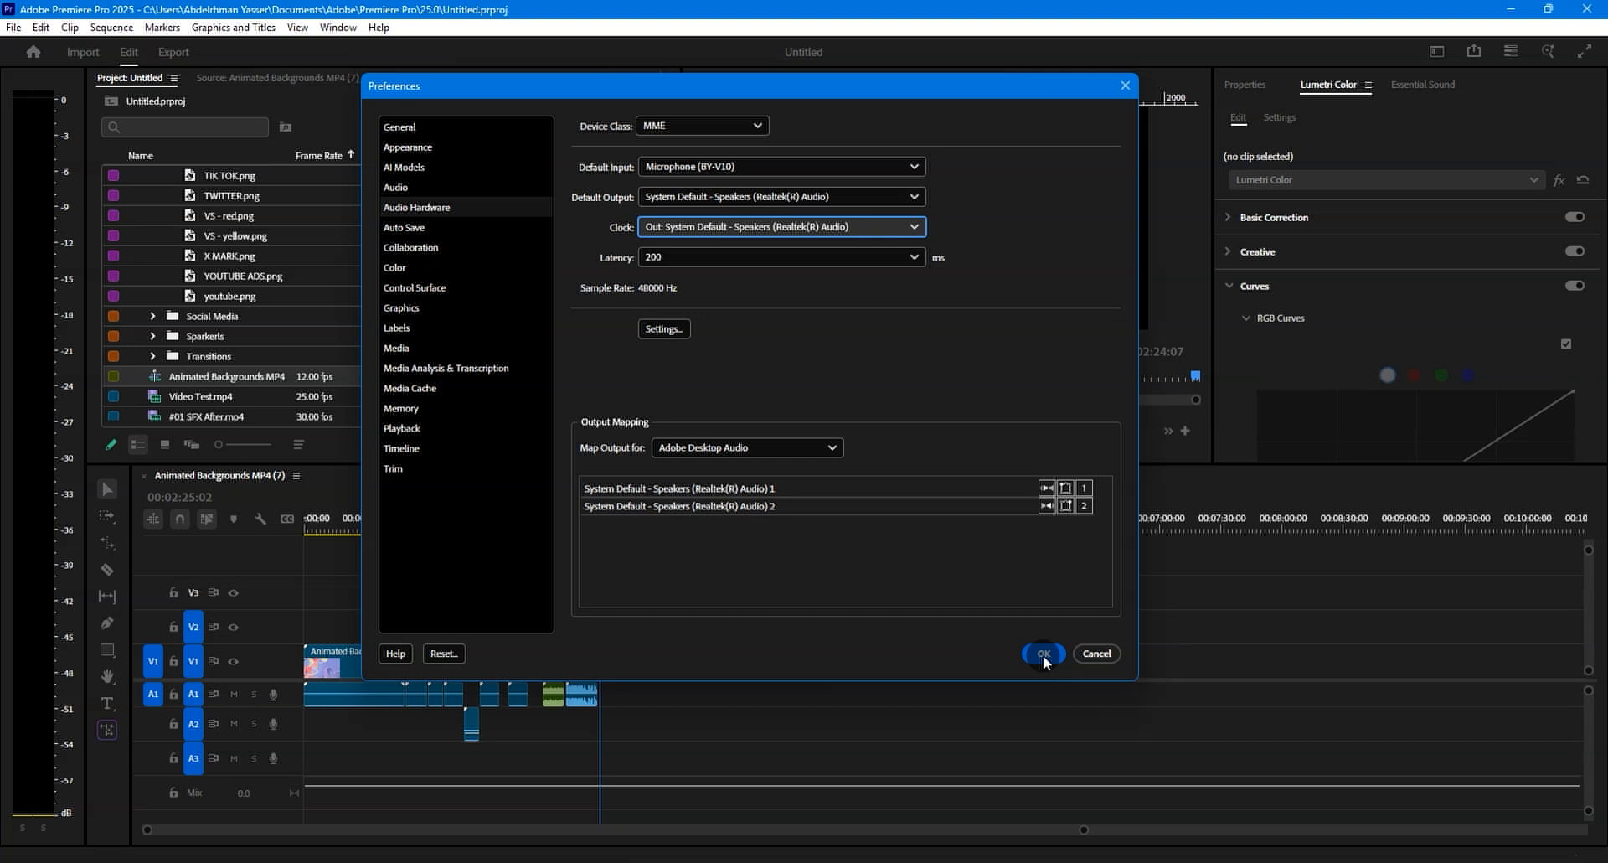
left_click(1043, 653)
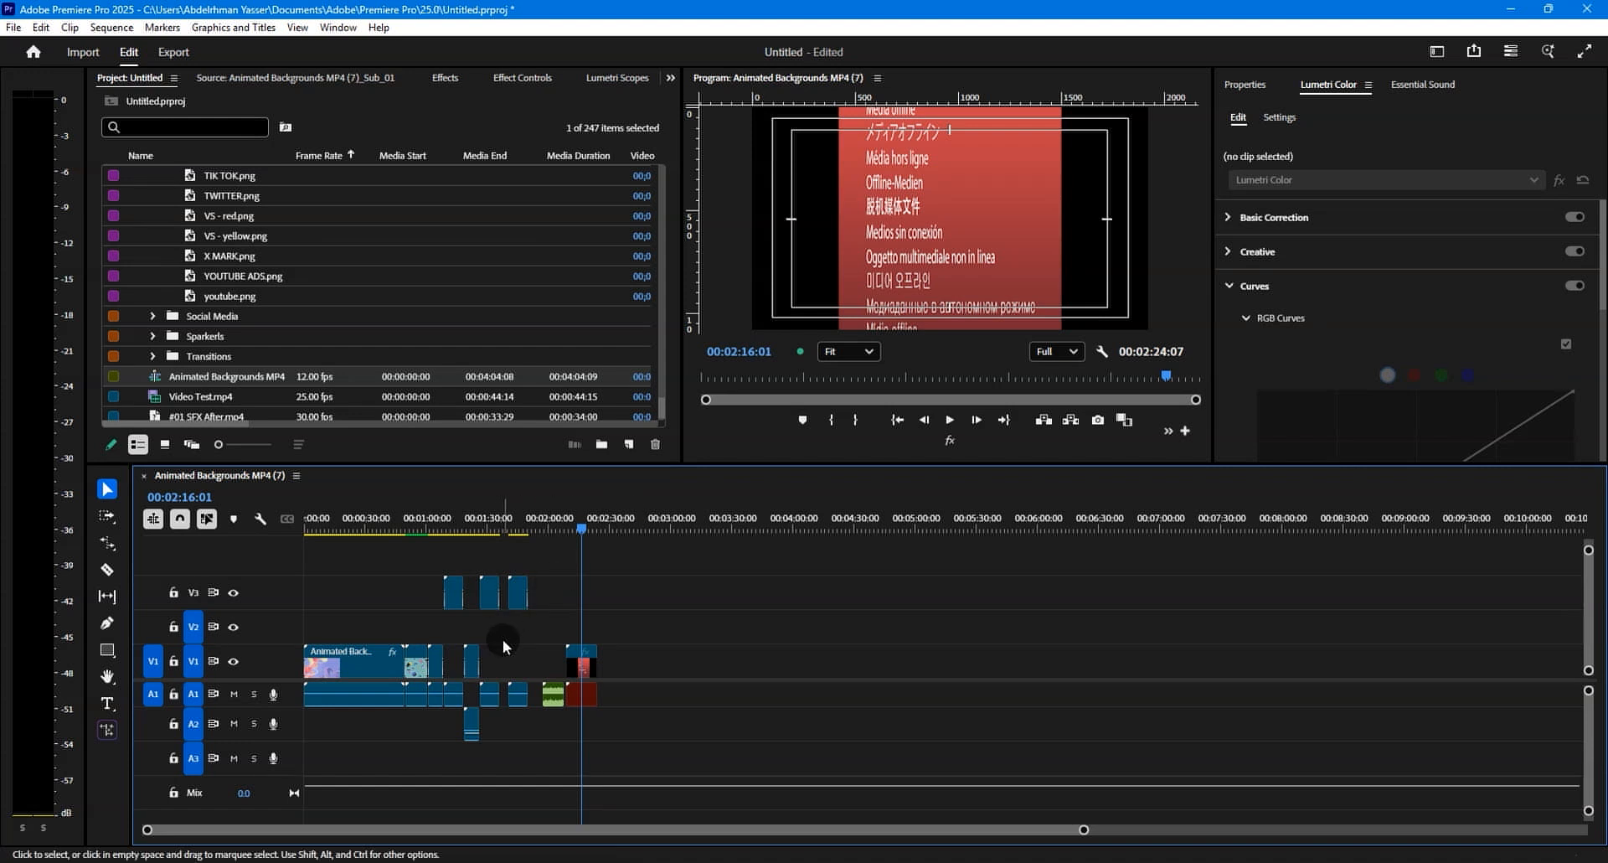
- Make all the timeline clips offline and preview the sequence at 00:00:27:02
left_click_drag(550, 552, 304, 794)
right_click(333, 689)
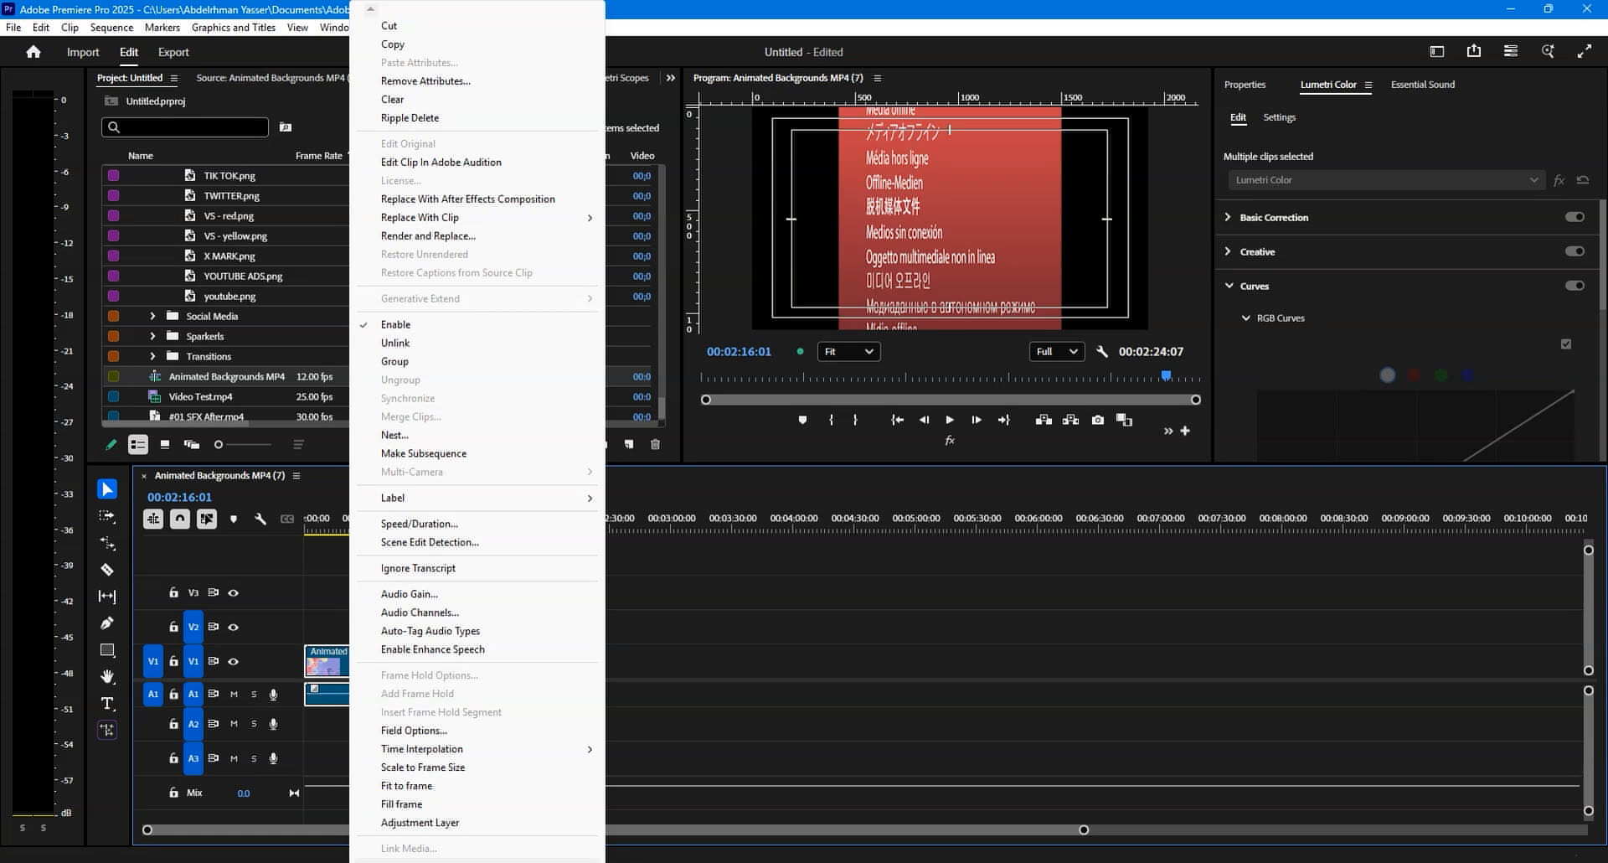
left_click(370, 840)
left_click(836, 466)
left_click(382, 557)
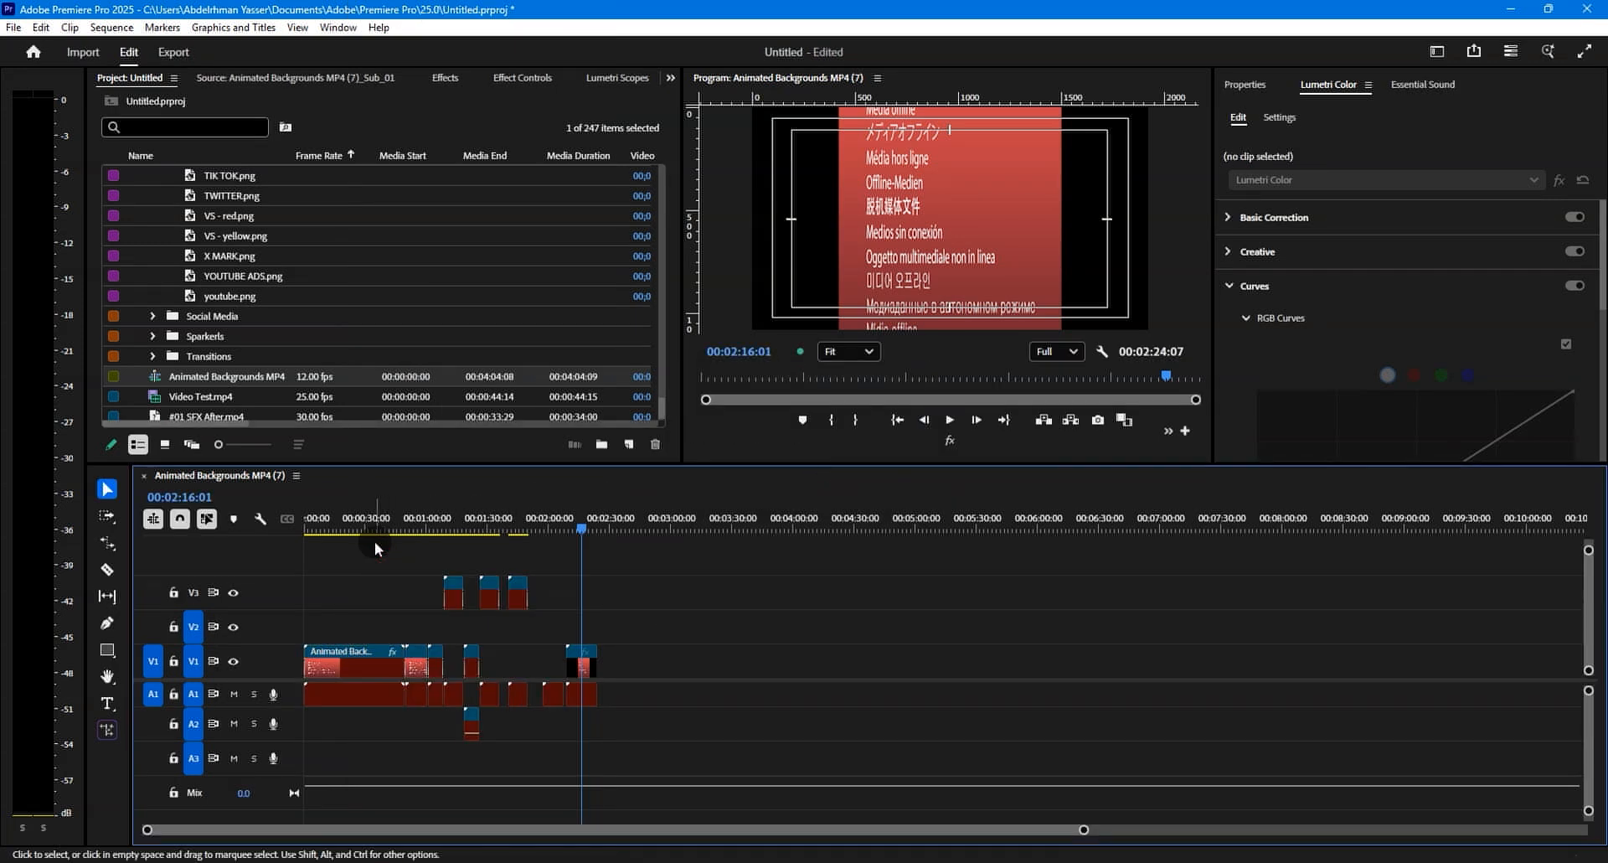
left_click(361, 519)
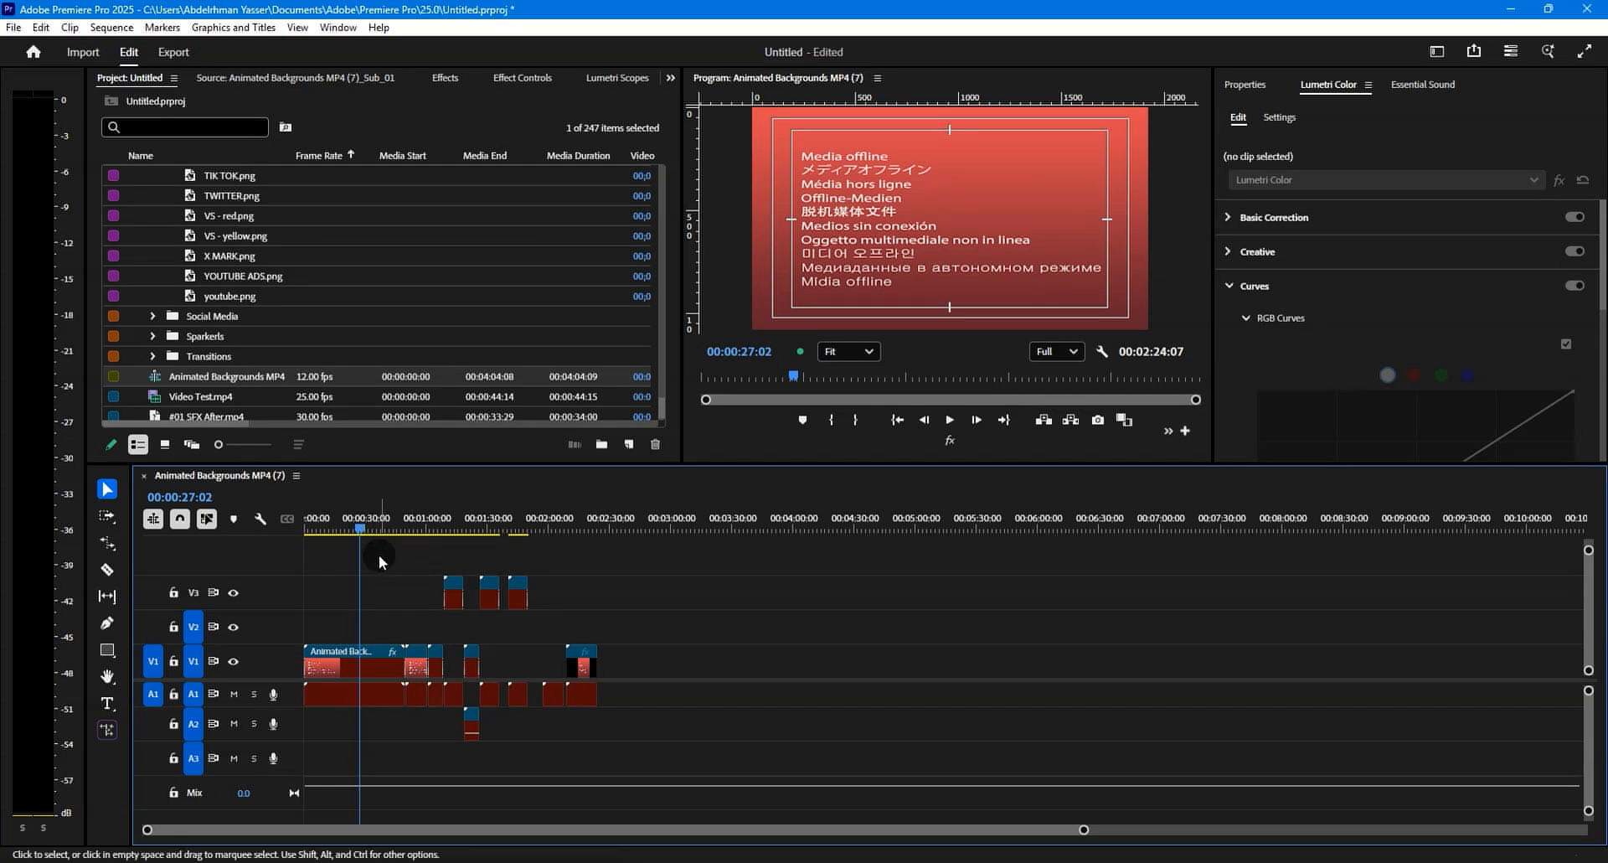
- Select every item in the project and open Link Media for the offline clips
left_click_drag(335, 553, 637, 743)
left_click(217, 293)
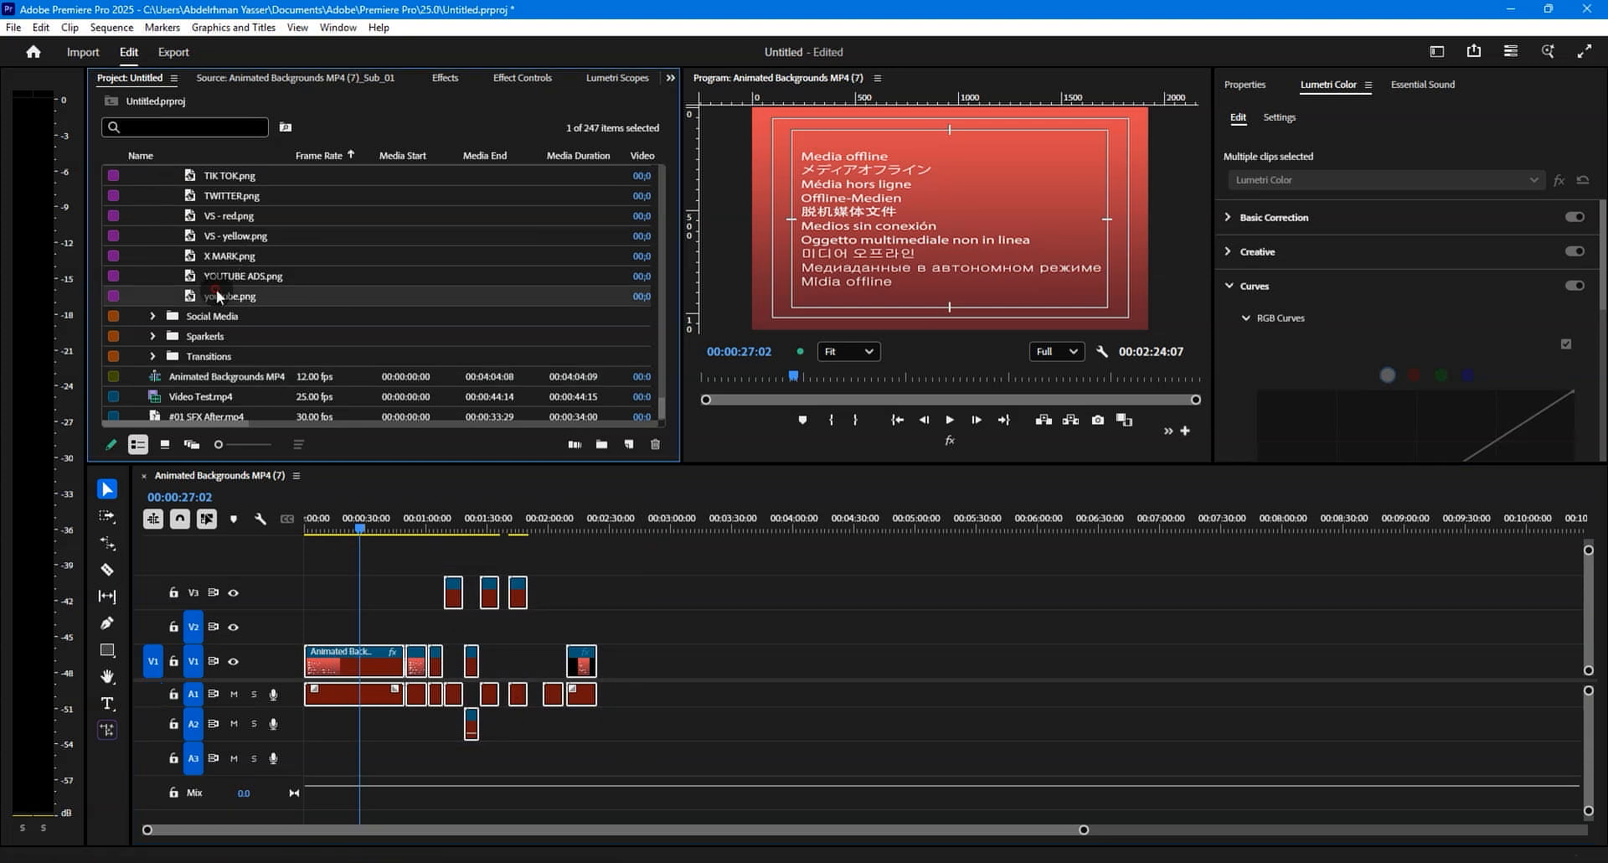
key("ctrl+a")
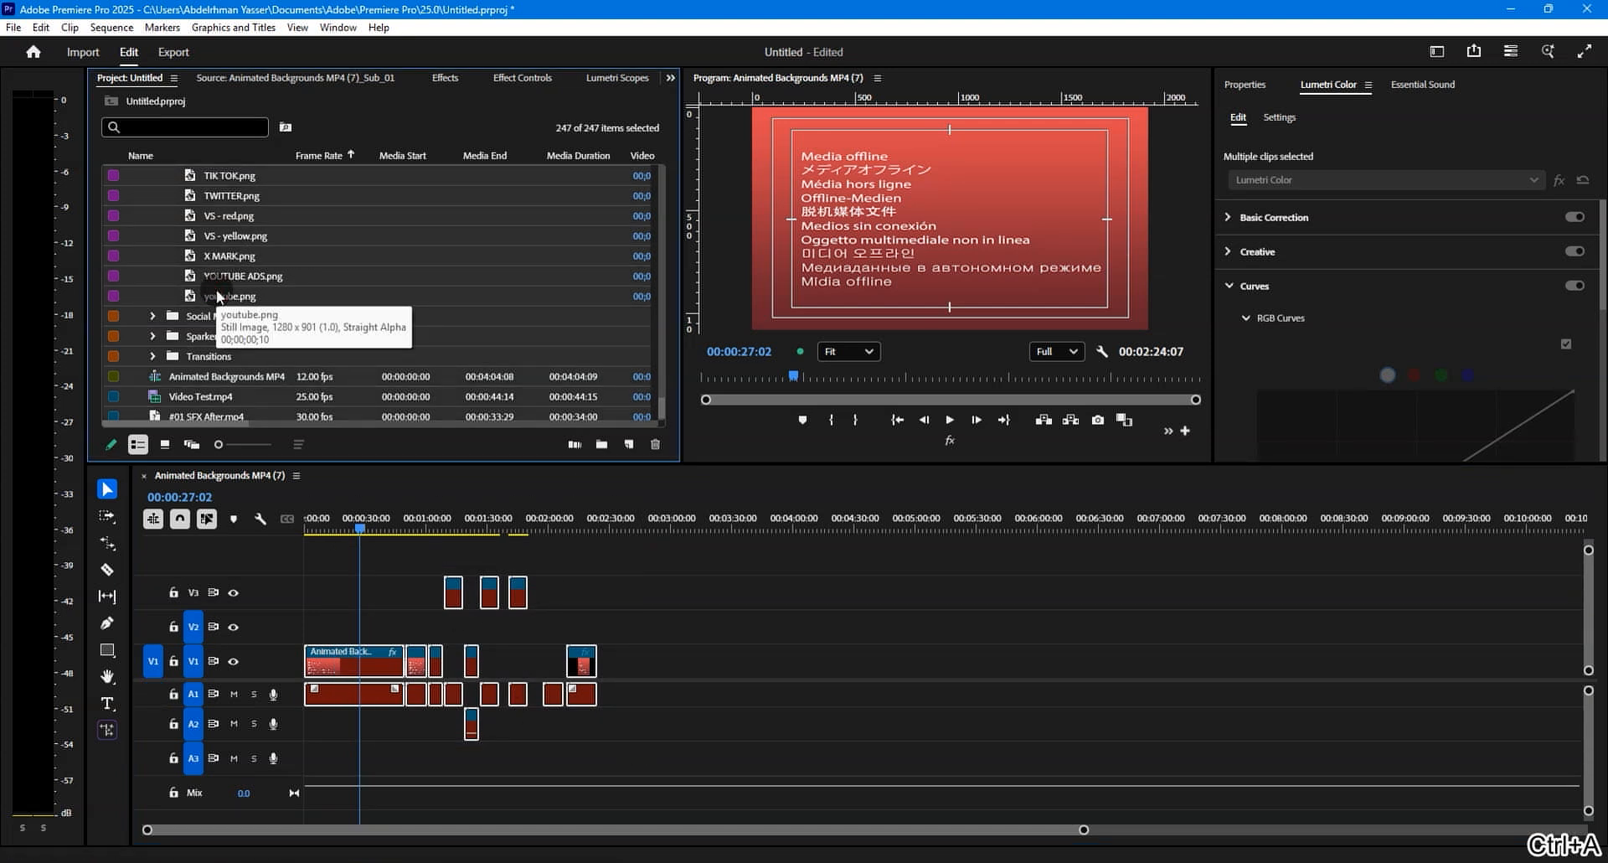
scroll(219, 305, "up", 3)
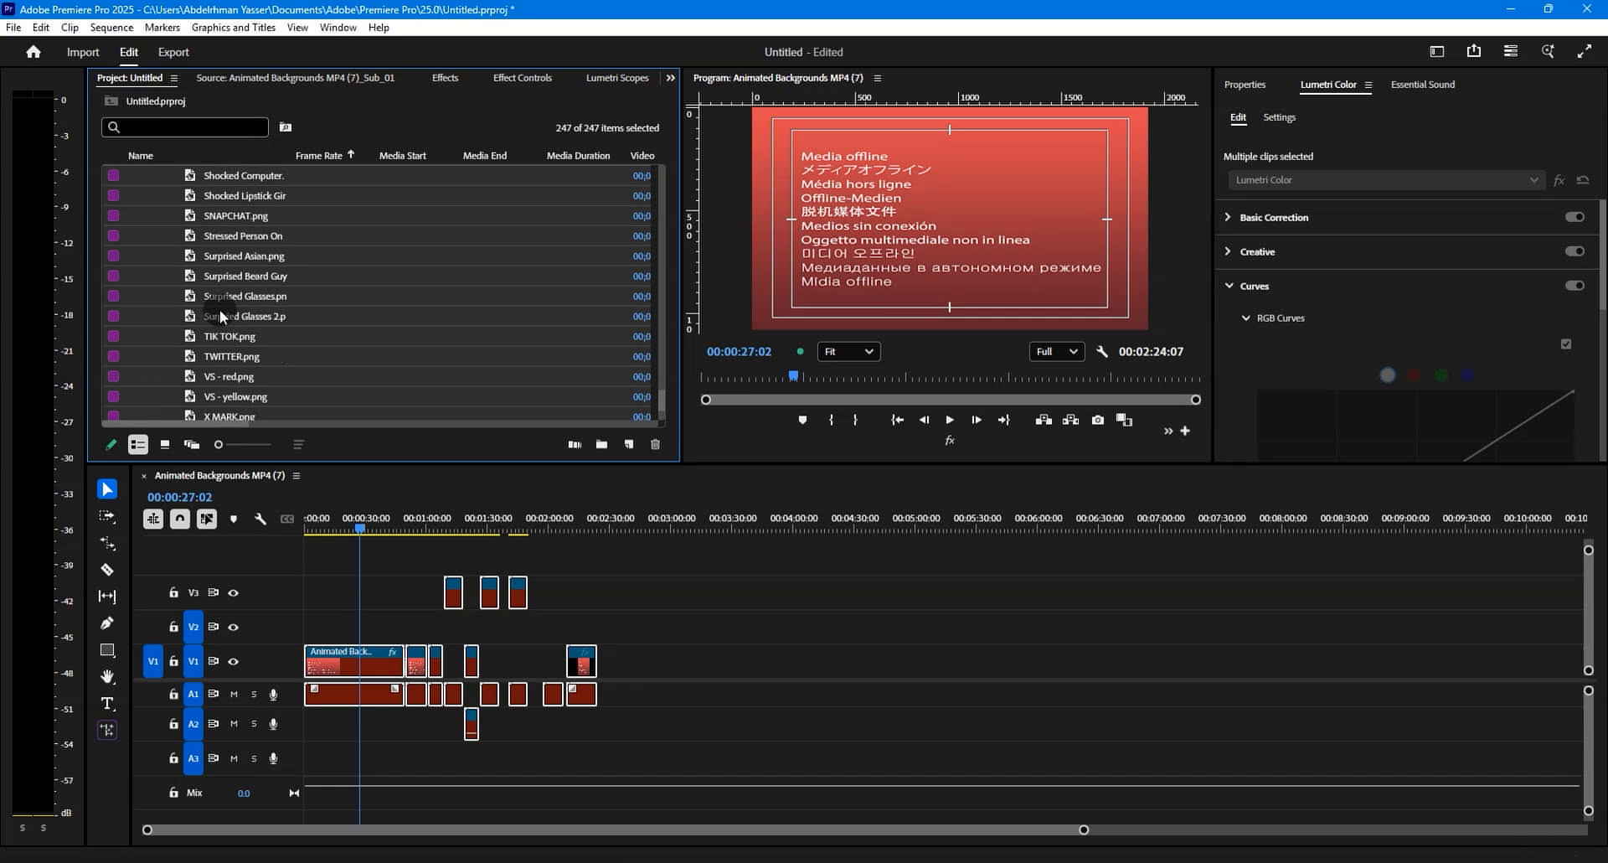
mouse_move(660, 402)
left_mouse_down()
mouse_move(630, 184)
mouse_move(646, 409)
left_mouse_up()
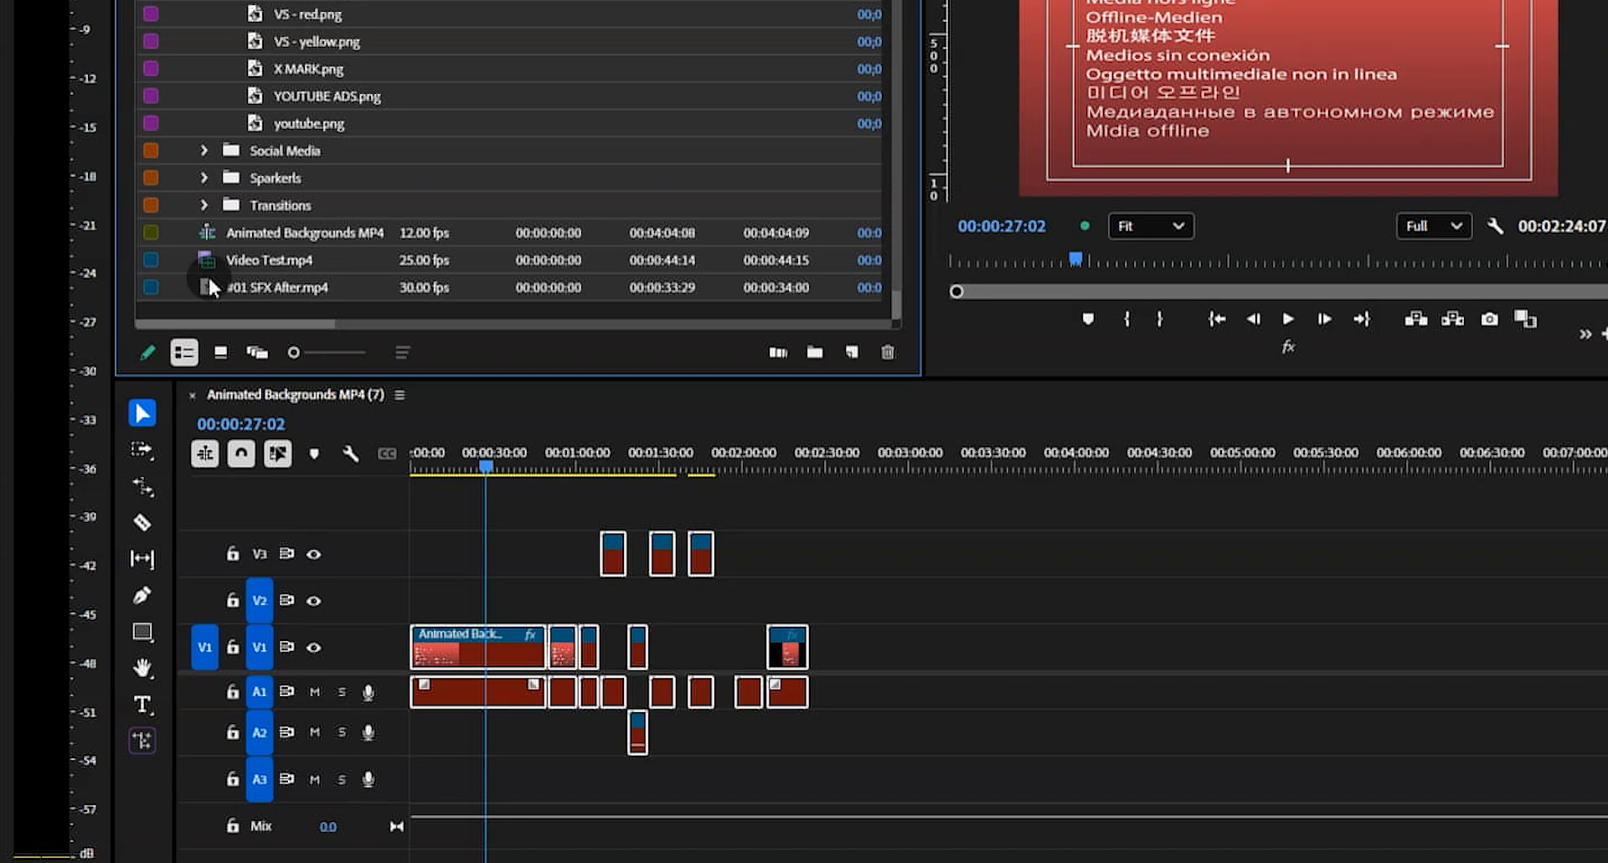
right_click(210, 281)
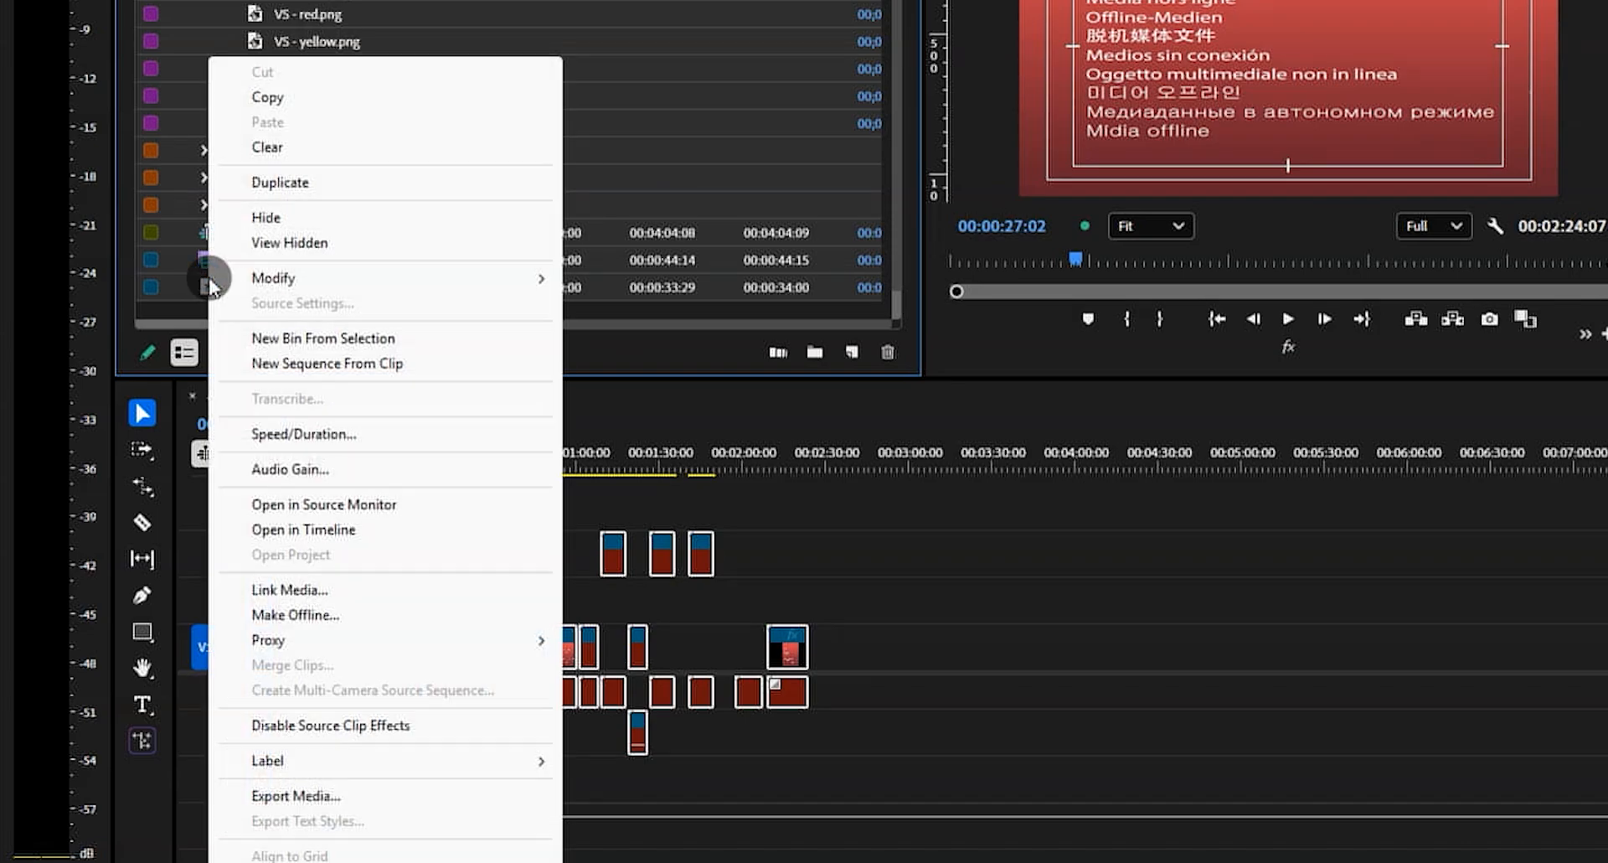
left_click(279, 591)
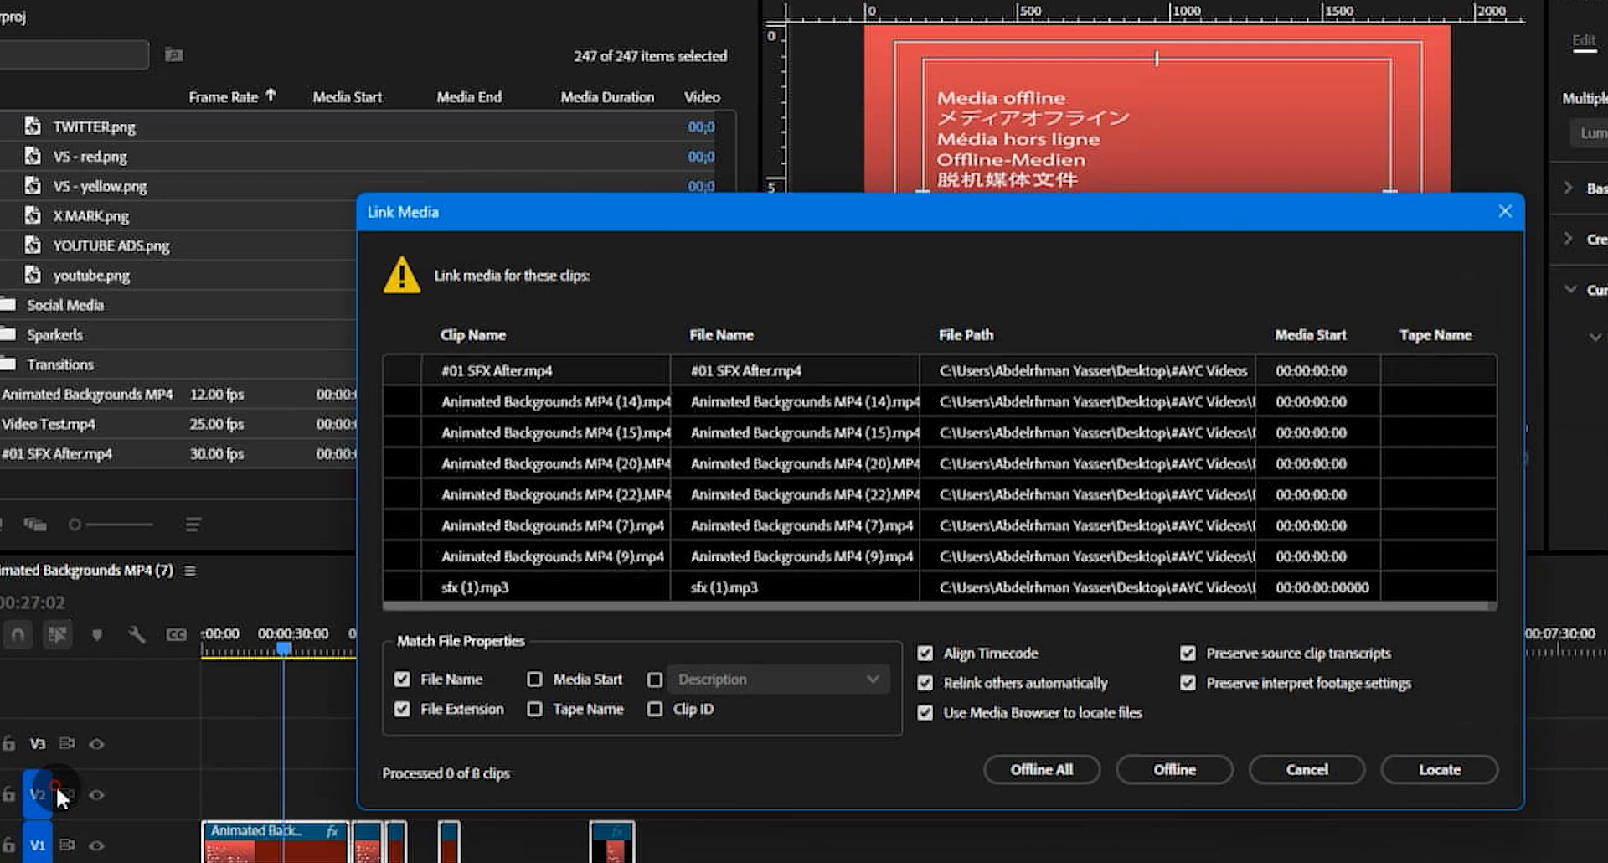
- Locate #01 SFX After.mp4 in the #AYC Videos folder and relink it along with the other offline clips
left_click_drag(560, 213, 531, 43)
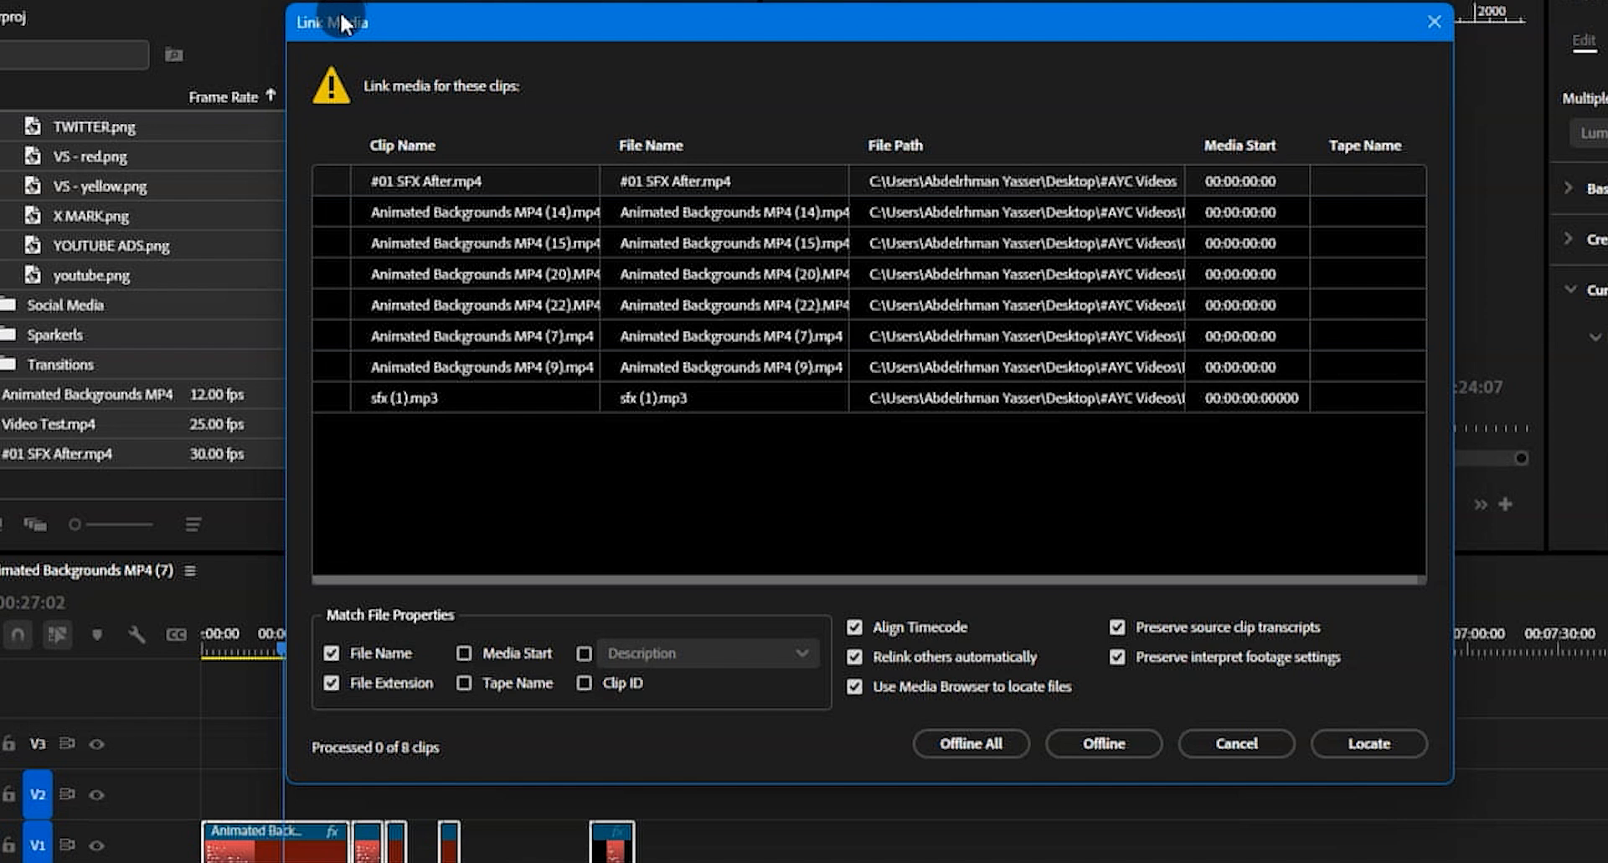
left_click(1367, 747)
left_click(1368, 743)
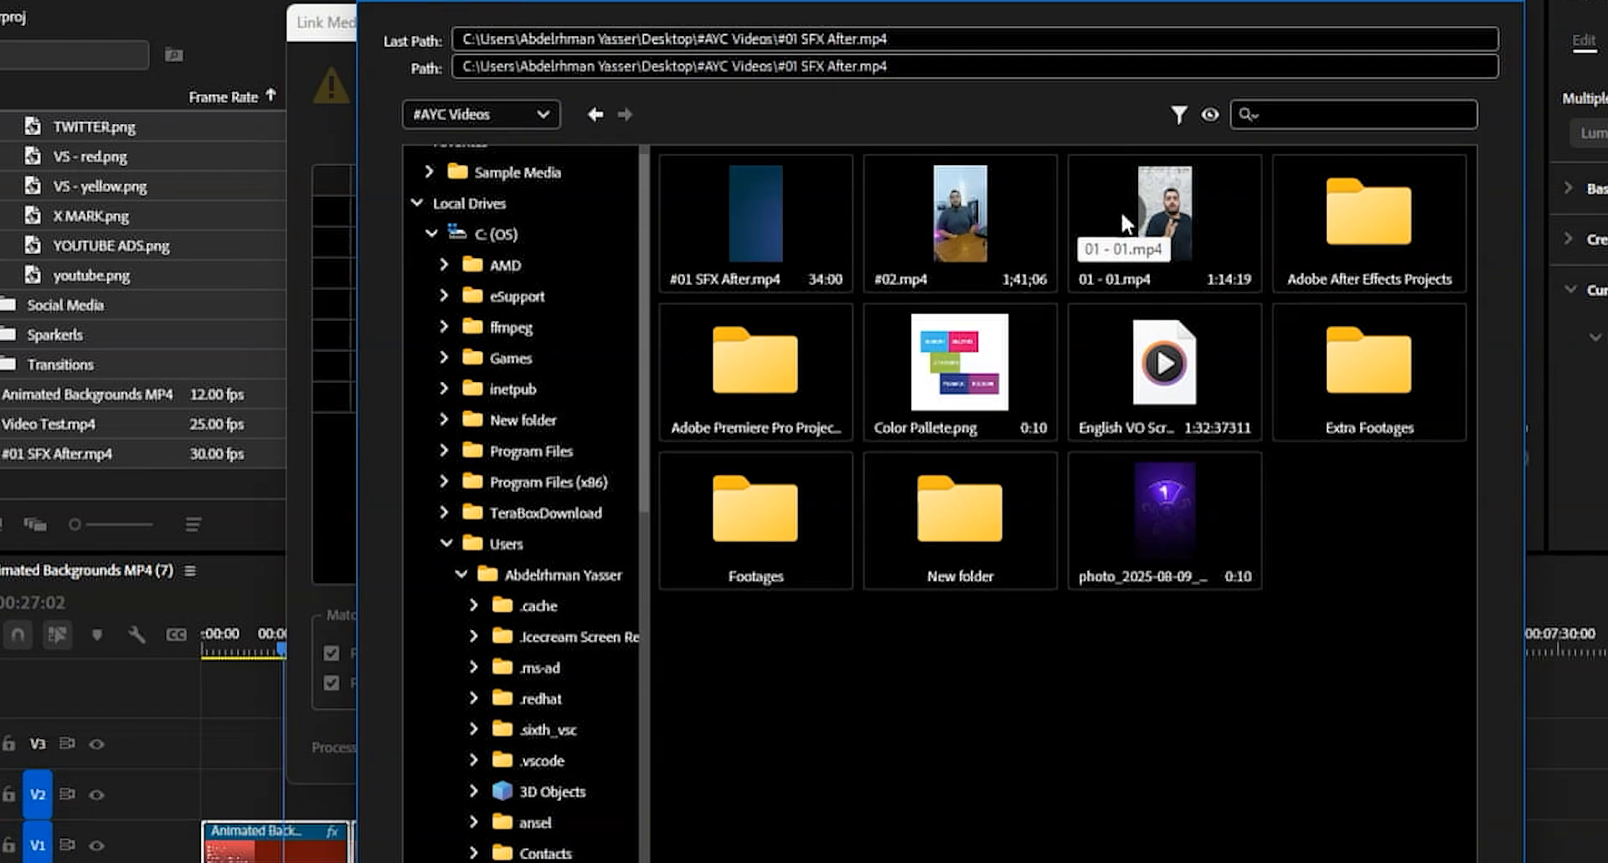
left_click(819, 211)
left_click_drag(844, 1, 1607, 16)
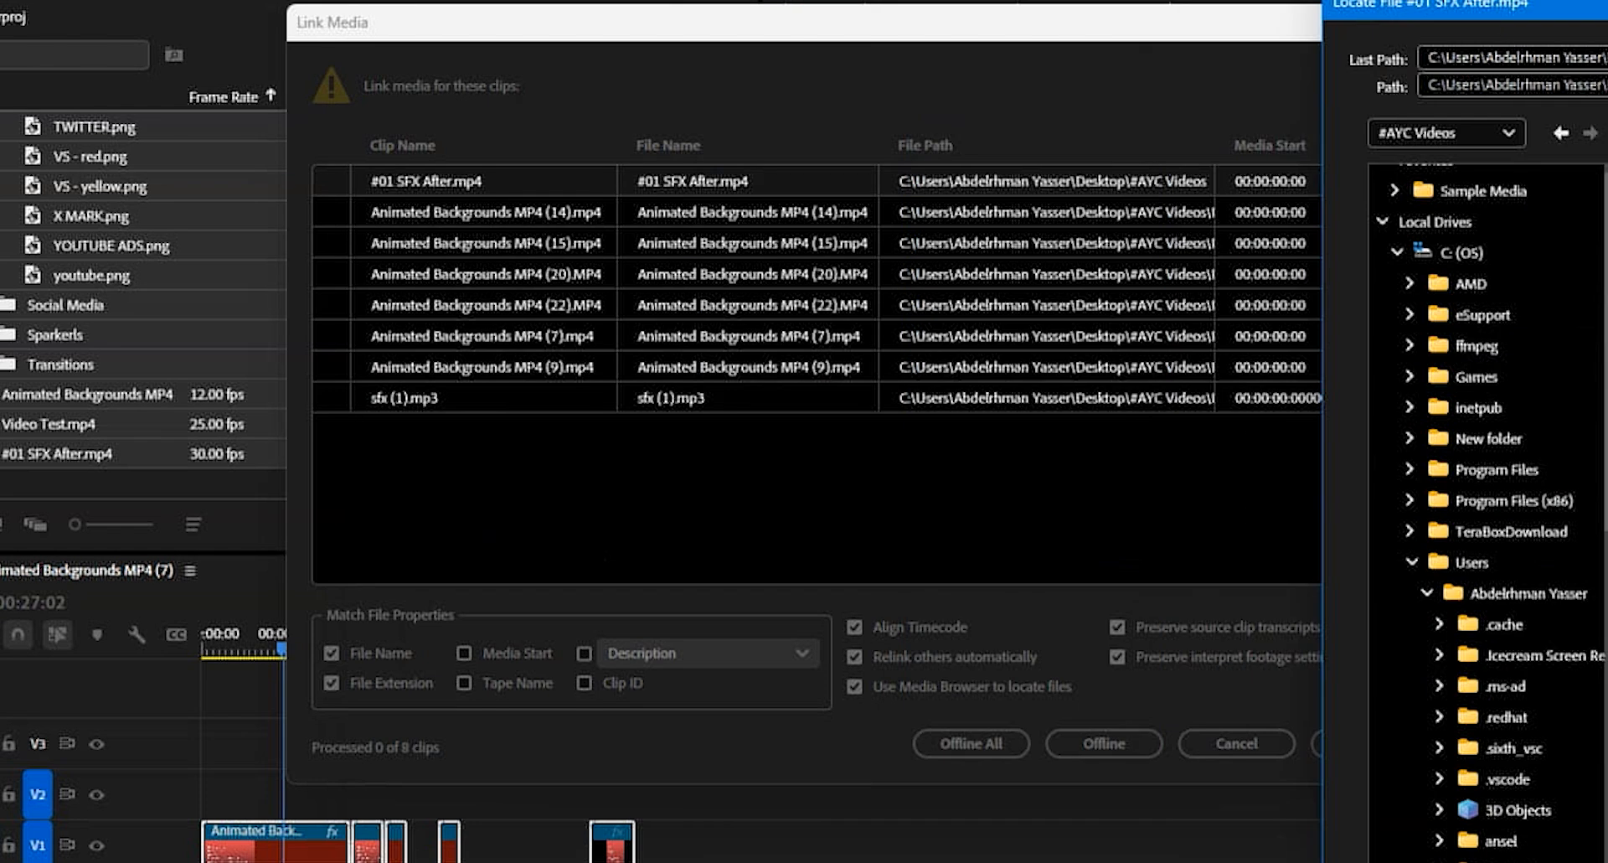
left_click_drag(1607, 16, 769, 14)
key("Return")
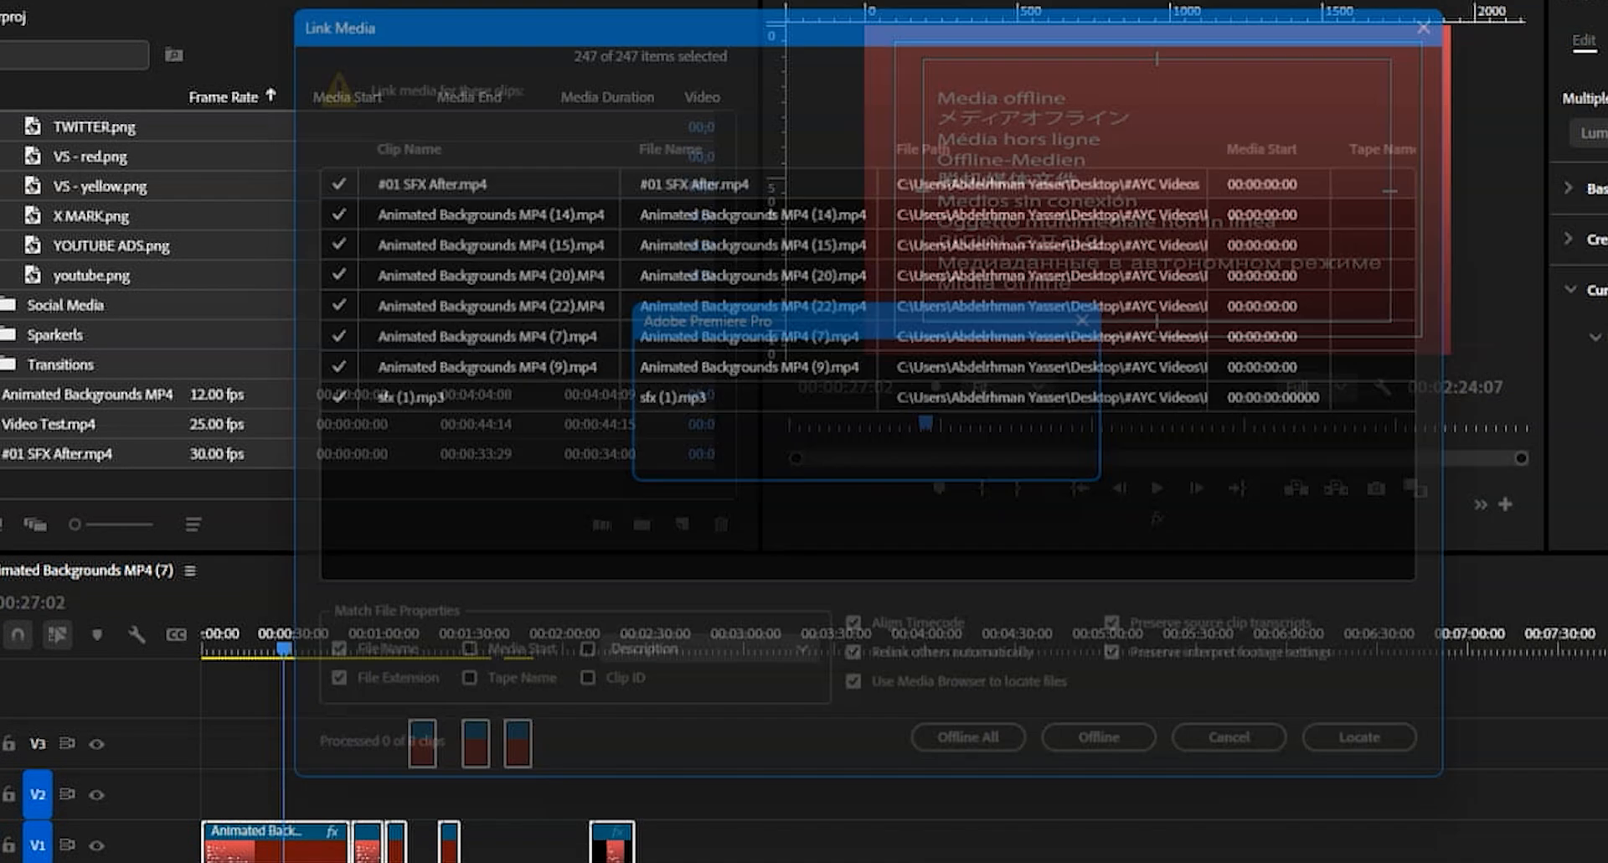
- Scrub through the sequence to its end to check the relinked clips, and clear the clip selection
left_click_drag(333, 649, 364, 647)
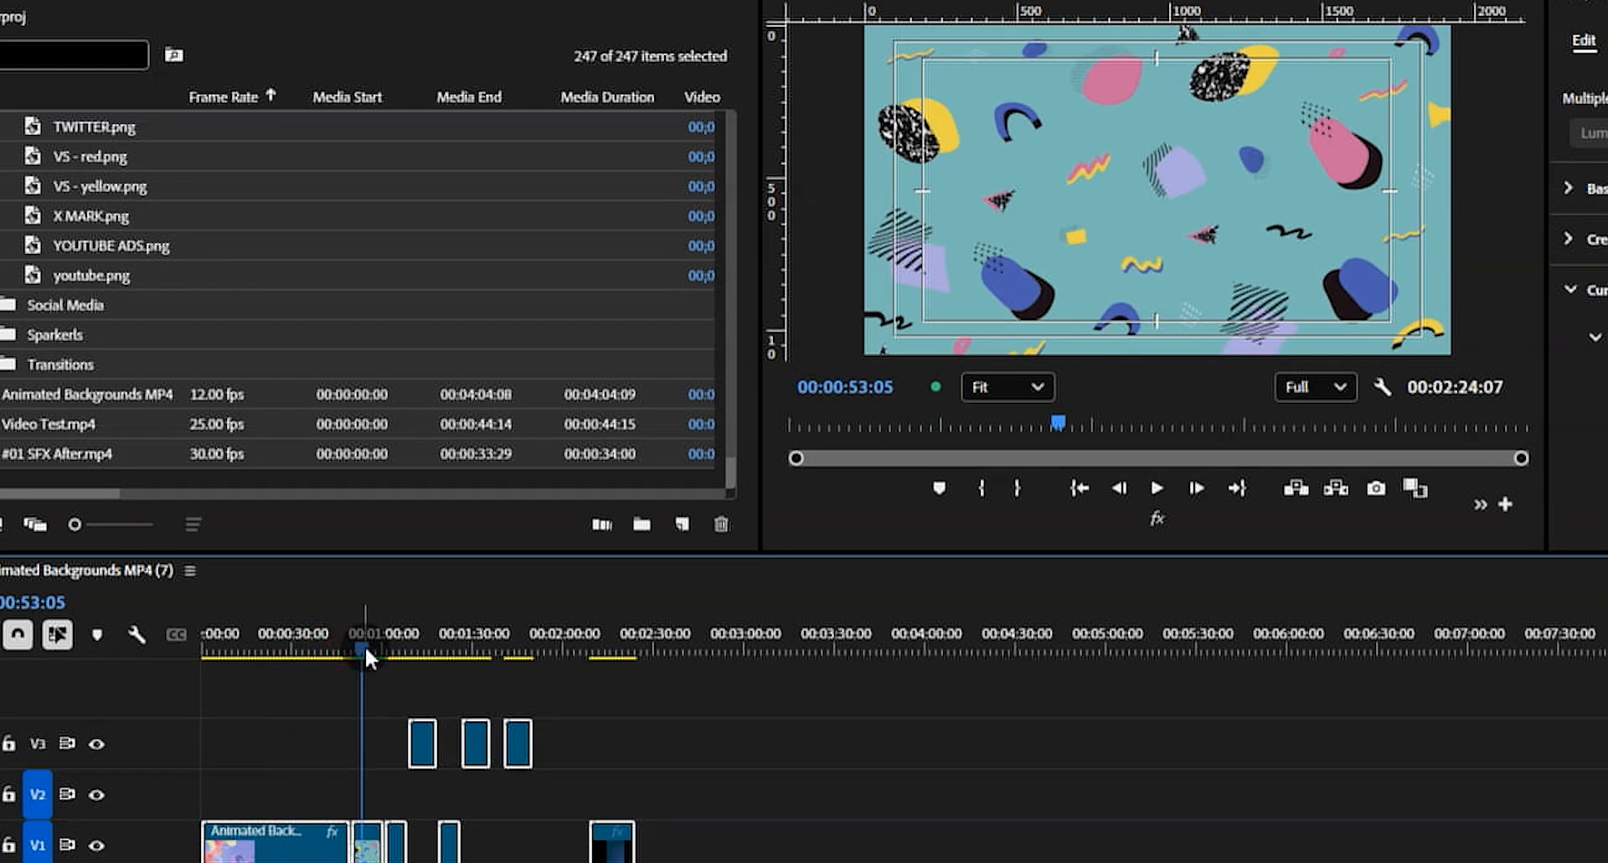
left_click_drag(364, 645, 406, 640)
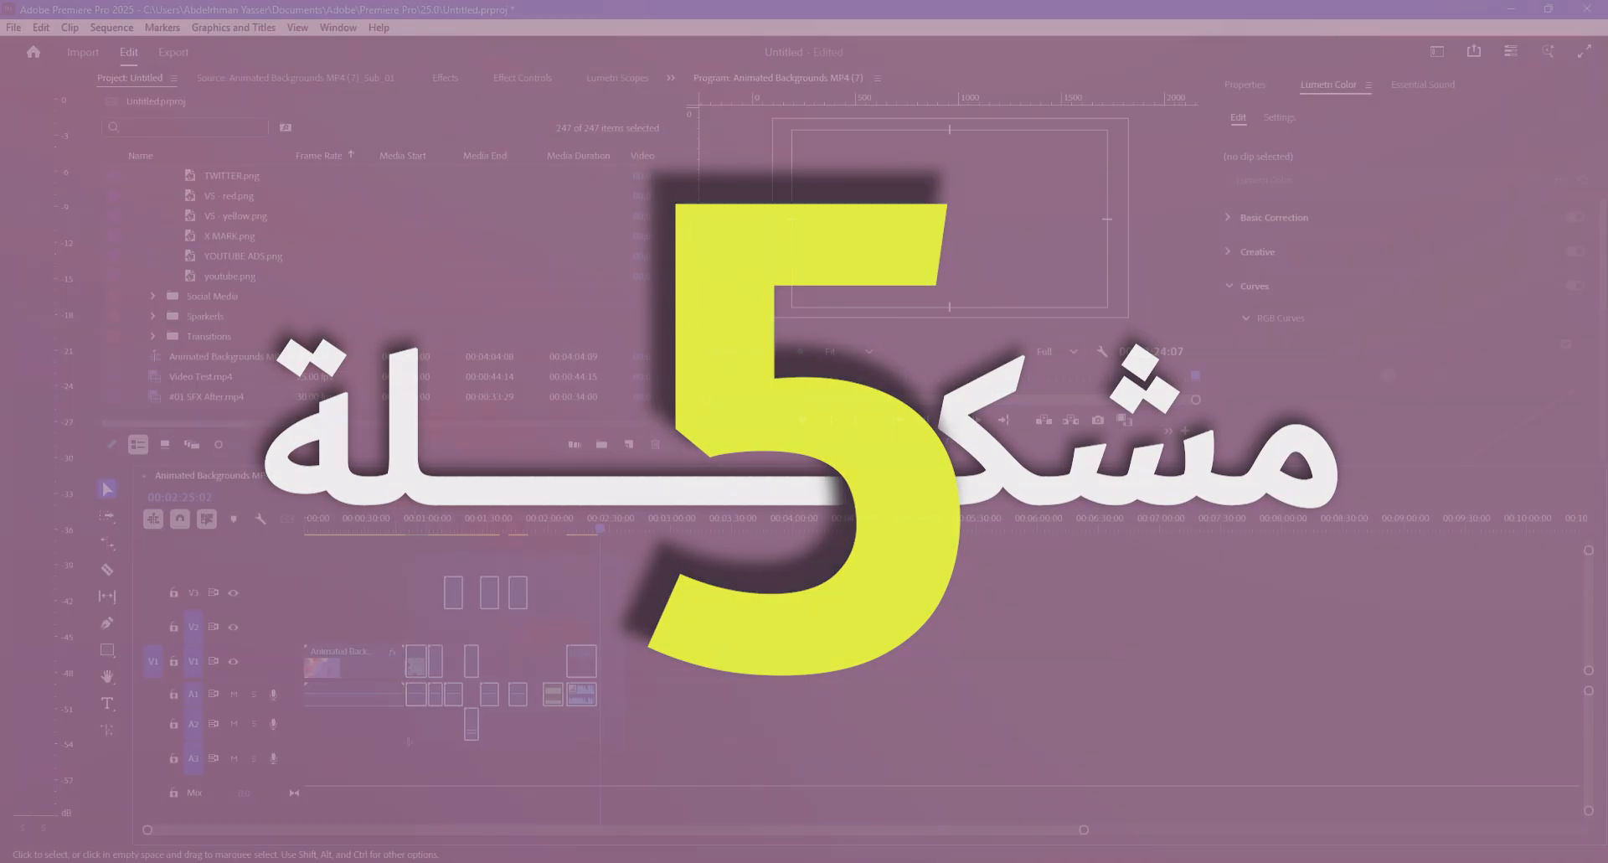
left_click_drag(626, 553, 384, 763)
left_click(372, 596)
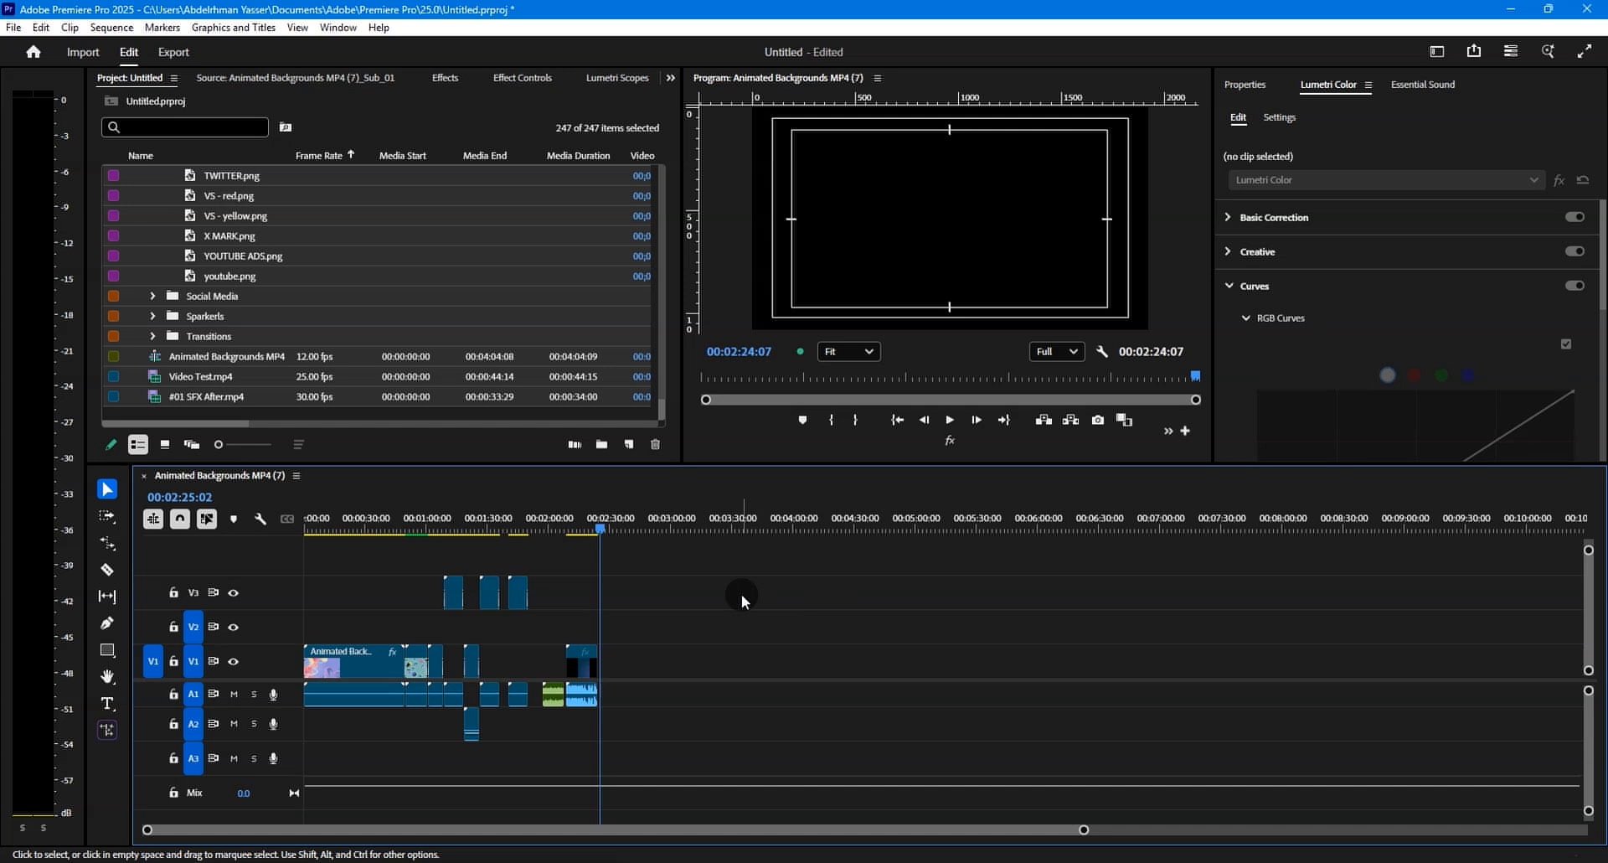
- Open the media export settings for the Animated Backgrounds MP4 (7) sequence
left_click(590, 335)
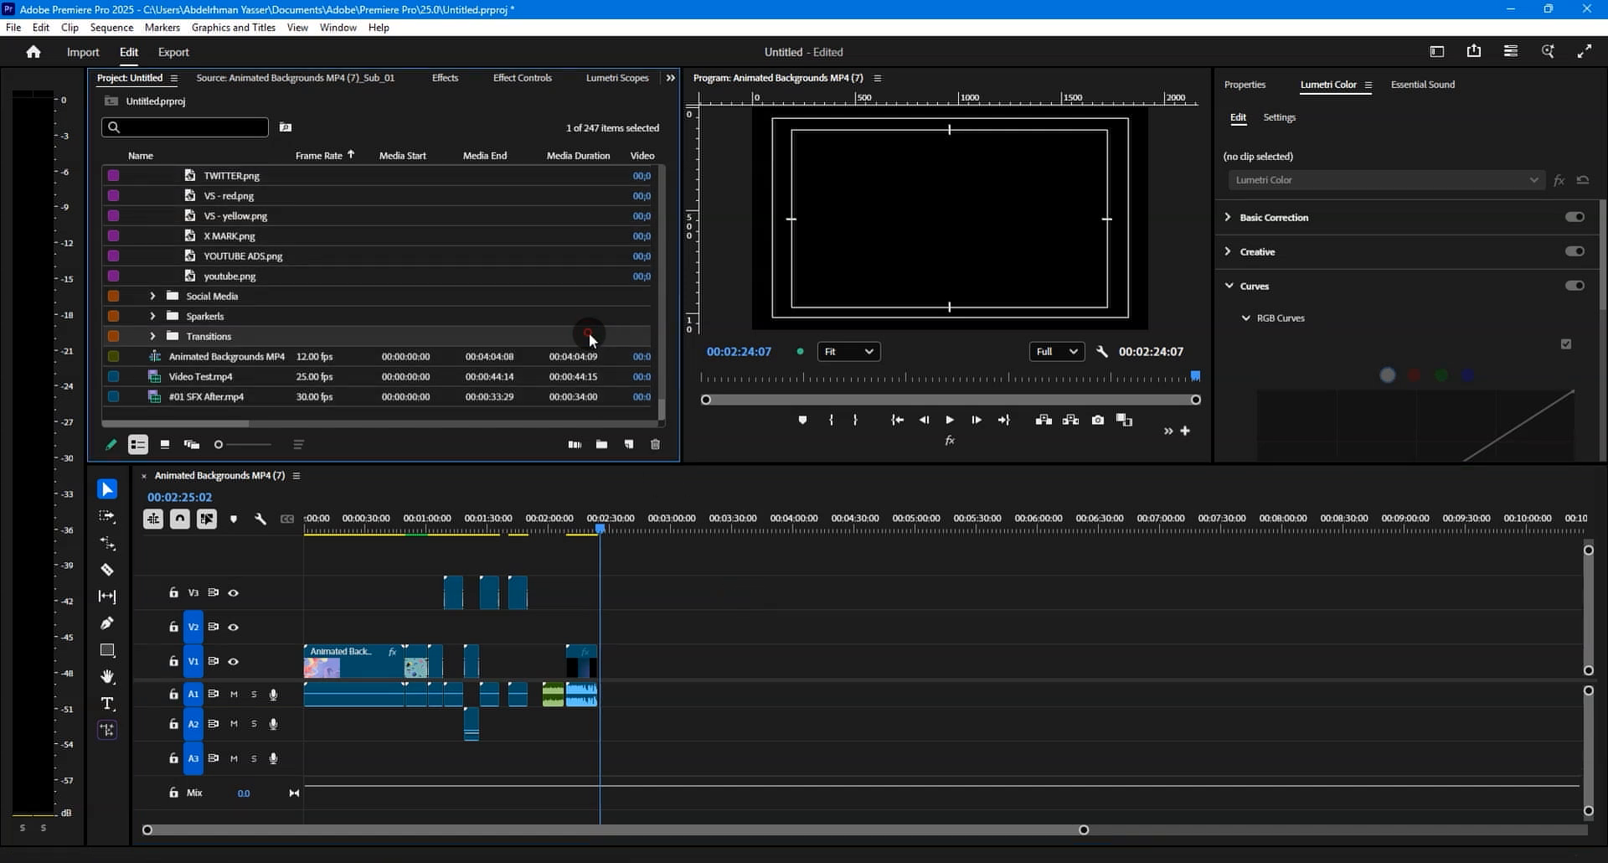
left_click(615, 621)
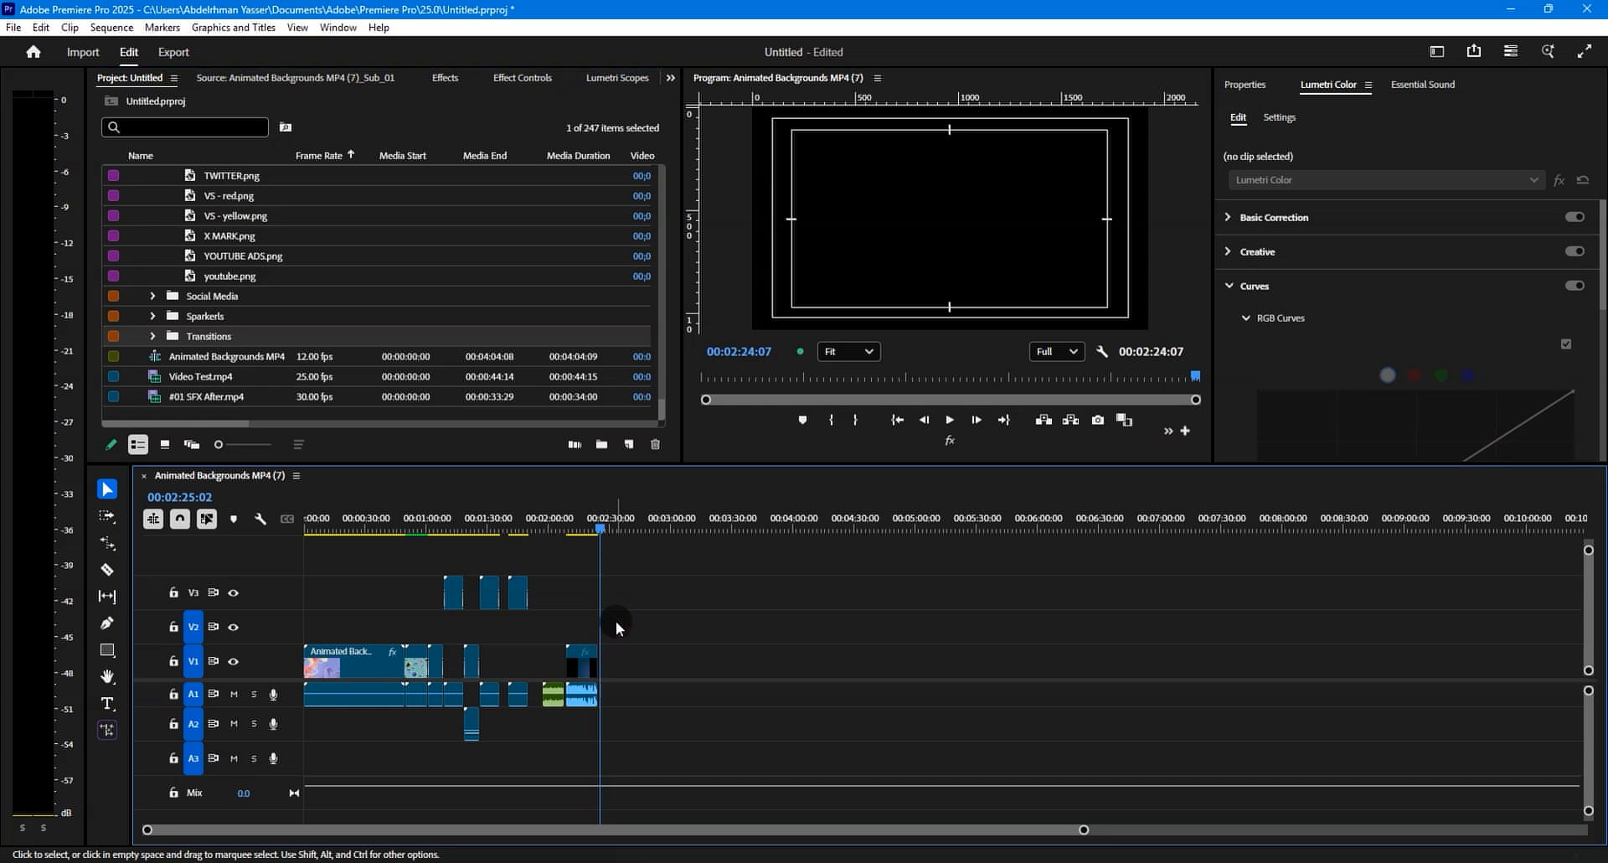
key("ctrl+m")
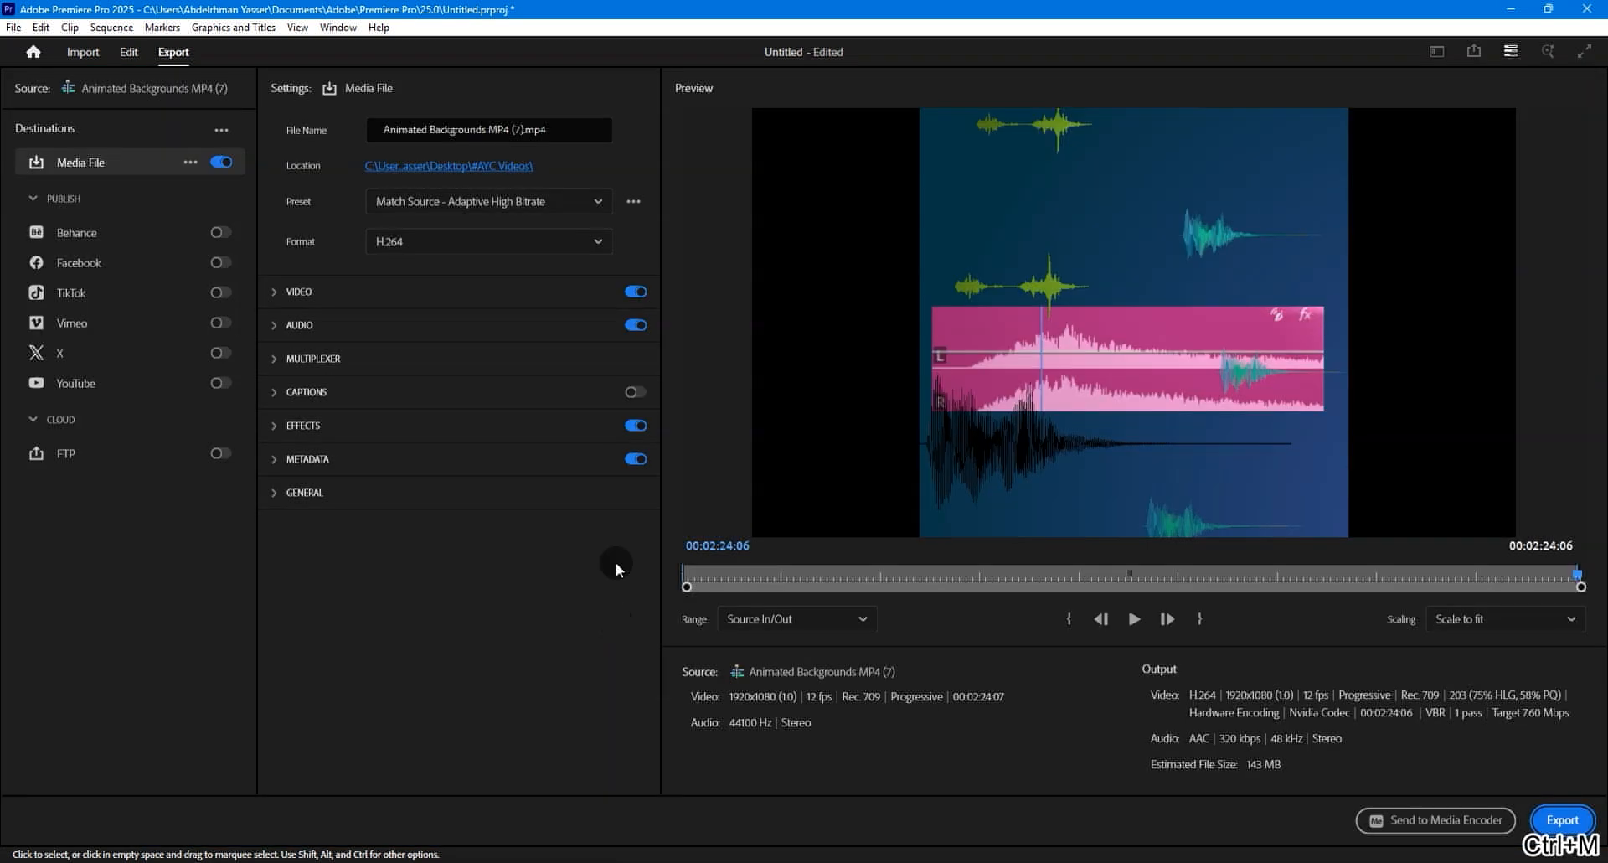
left_click(127, 52)
left_click(14, 28)
mouse_move(63, 486)
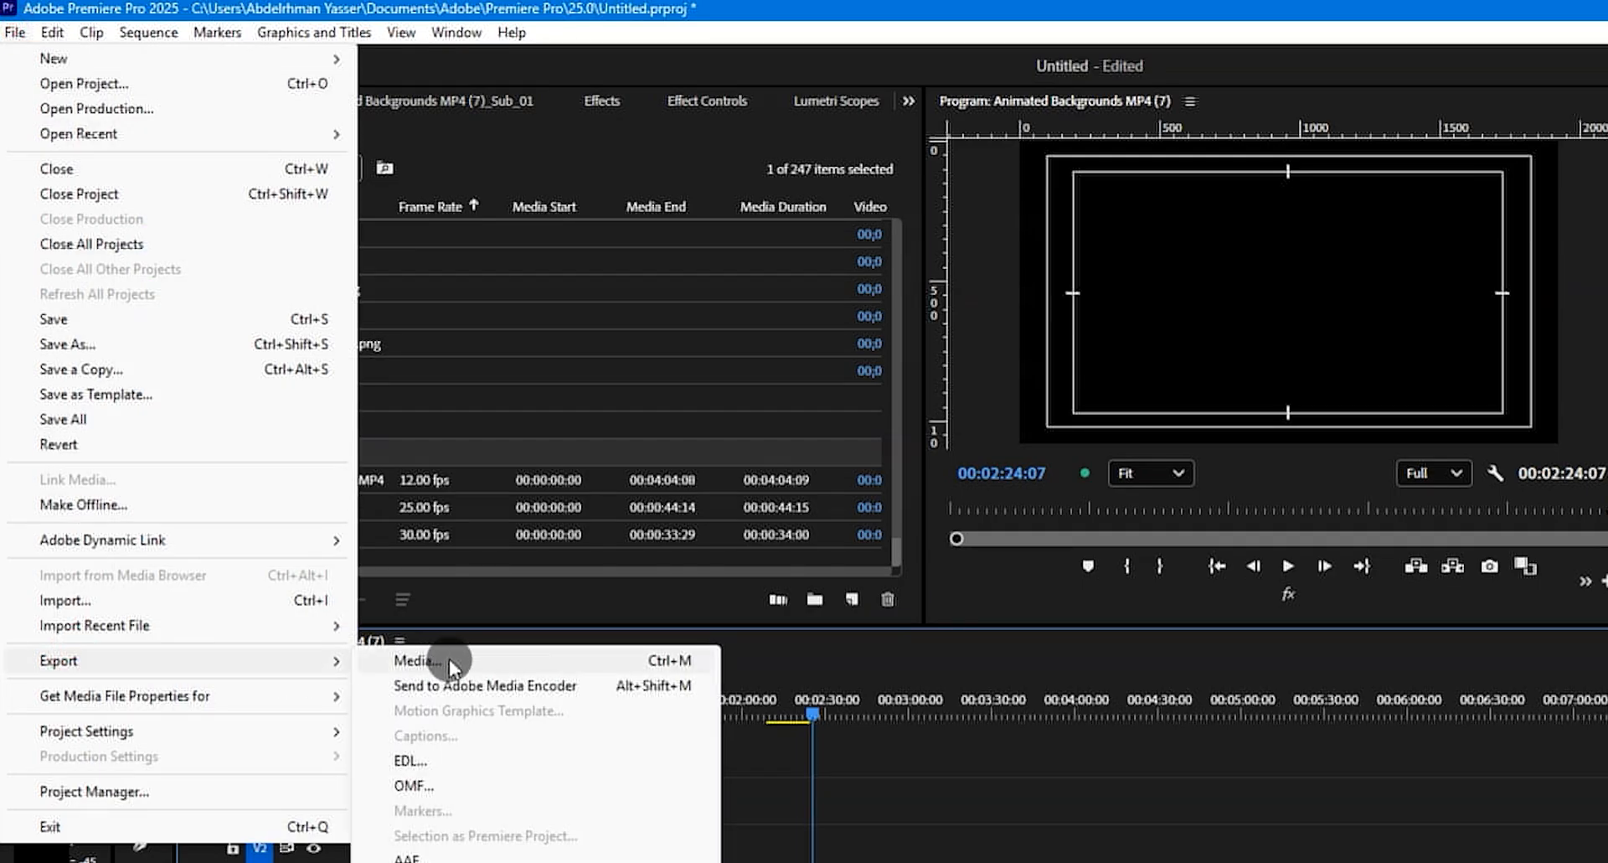
left_click(416, 660)
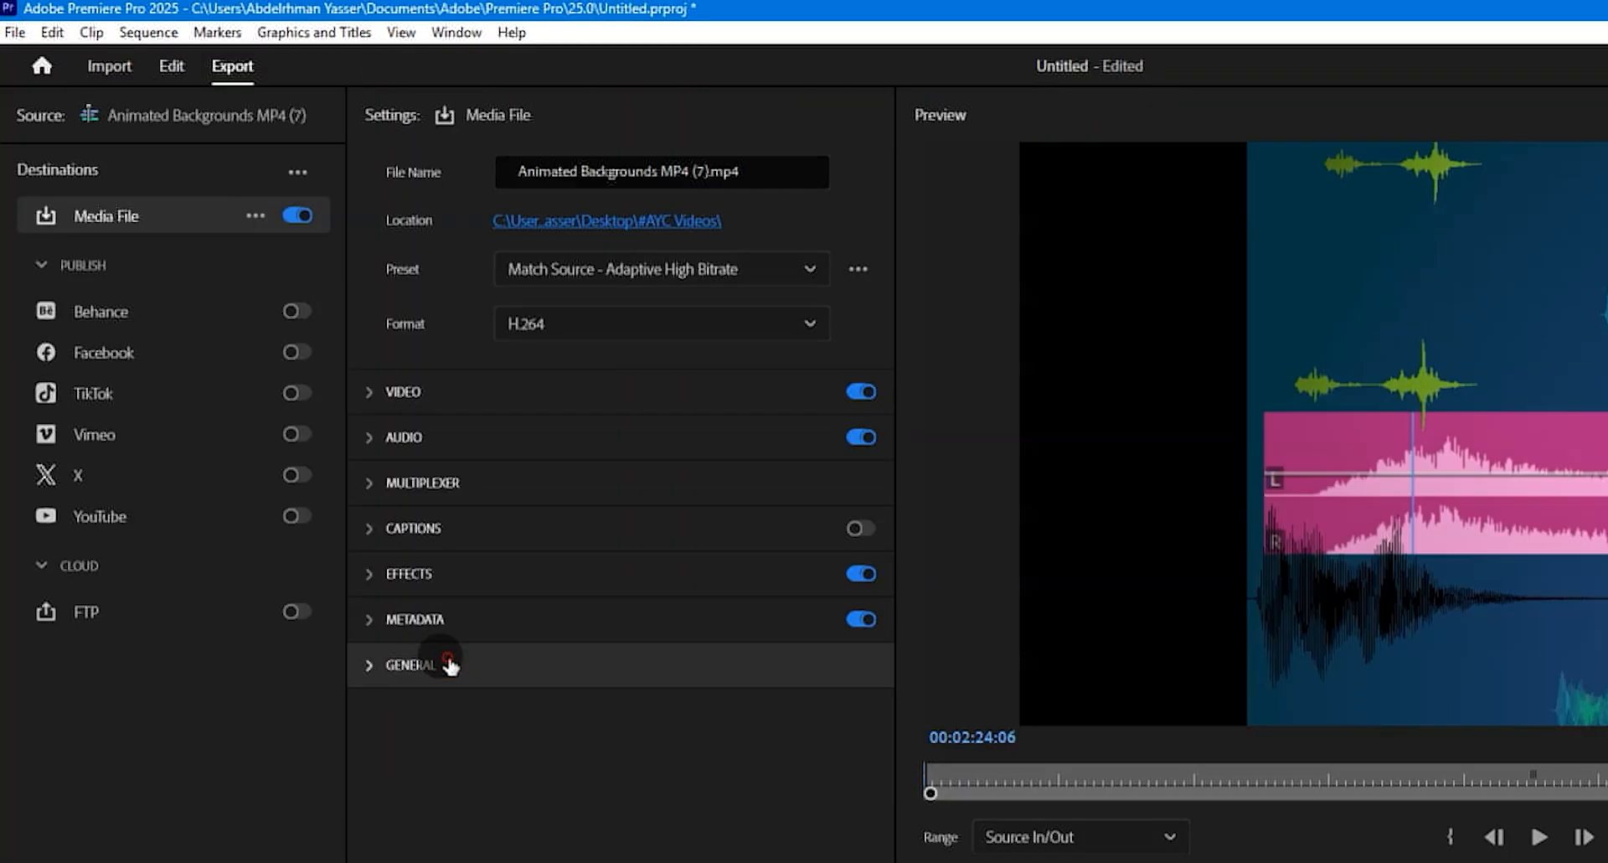
- Show all the H.264 video export settings and lower the target bitrate to 2.51 Mbps
left_click(389, 393)
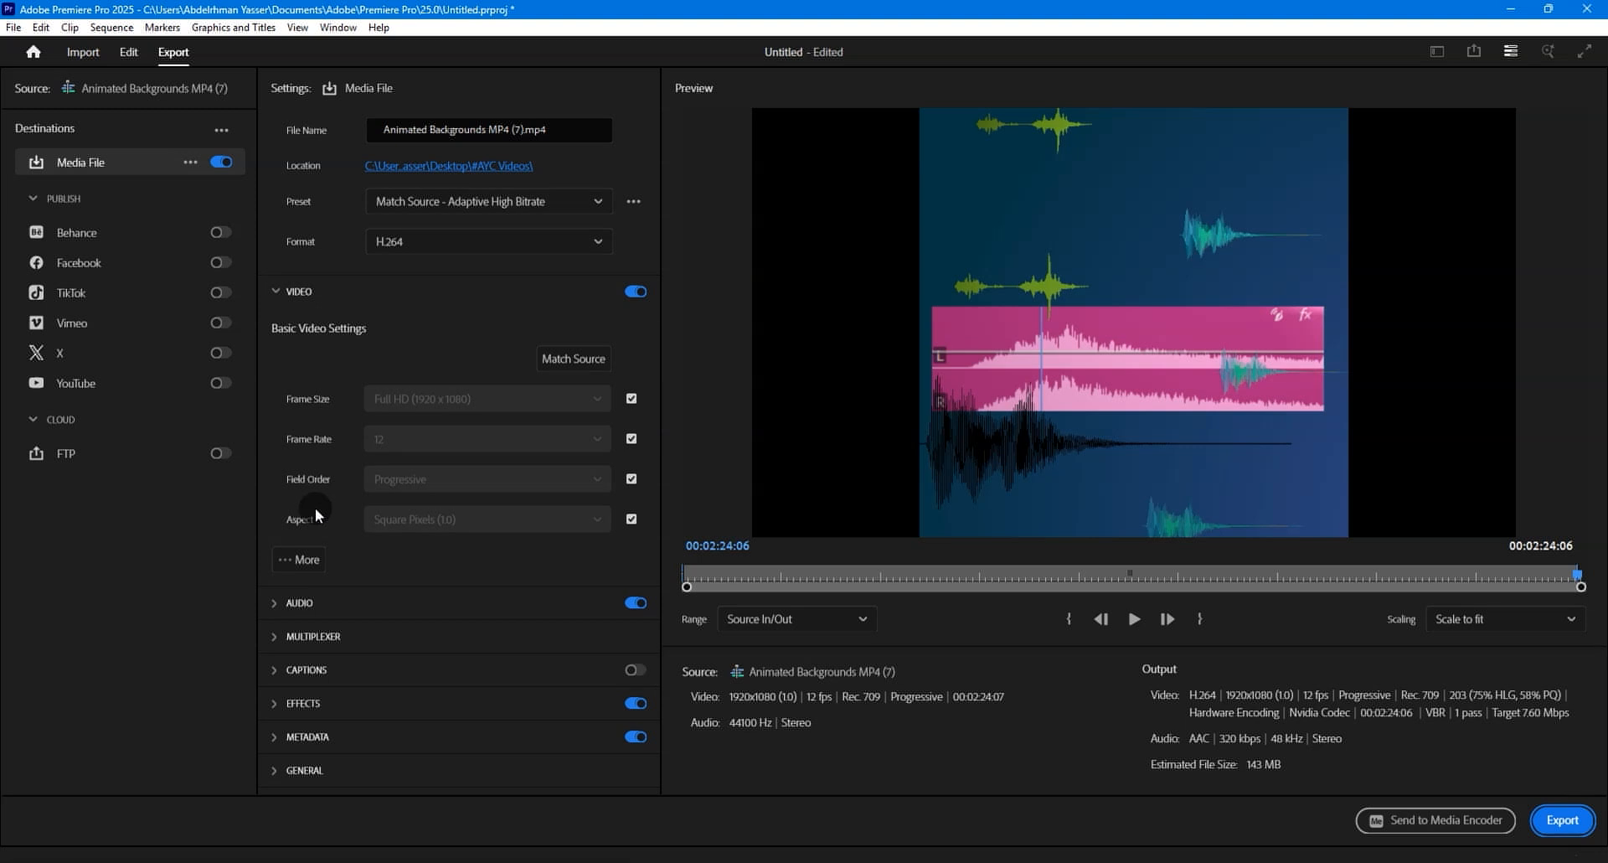
left_click(289, 559)
scroll(349, 503, "down", 2)
scroll(344, 442, "down", 6)
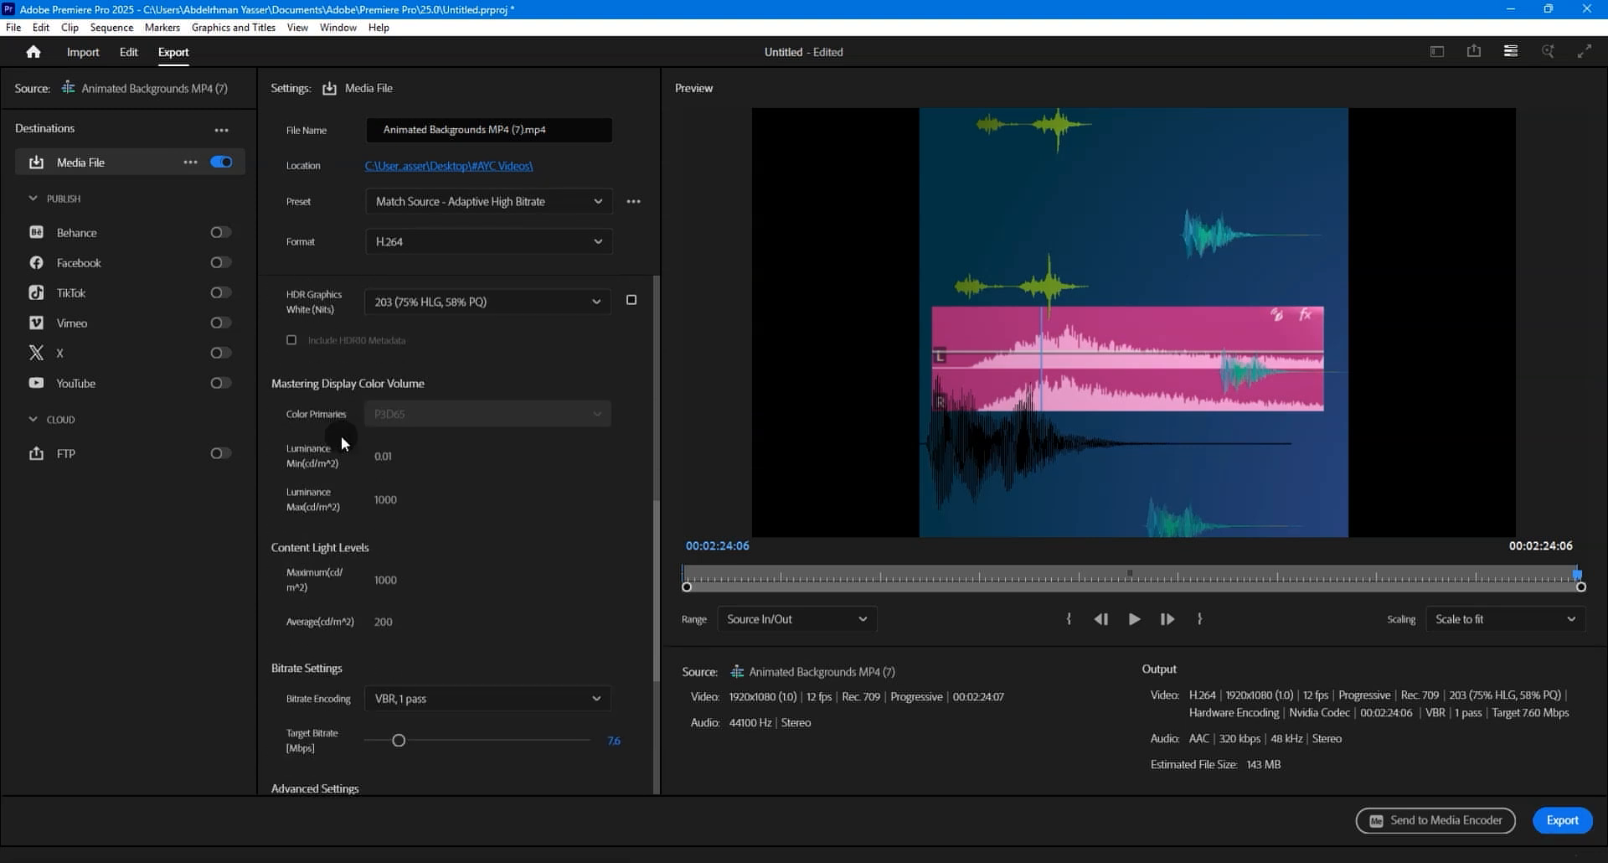
scroll(343, 442, "down", 3)
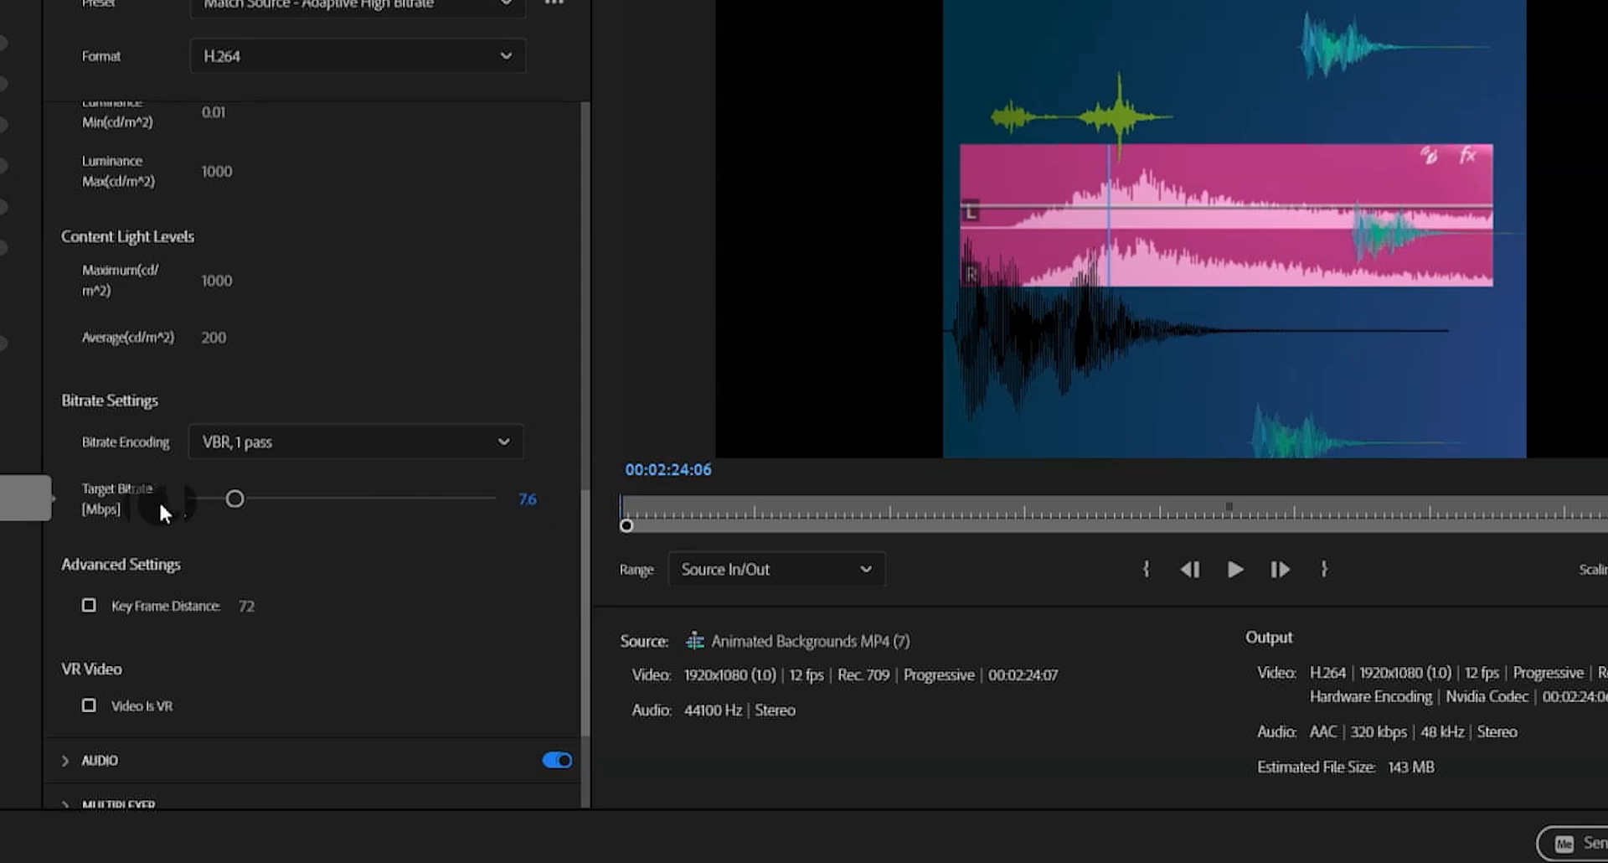
left_click_drag(524, 498, 452, 496)
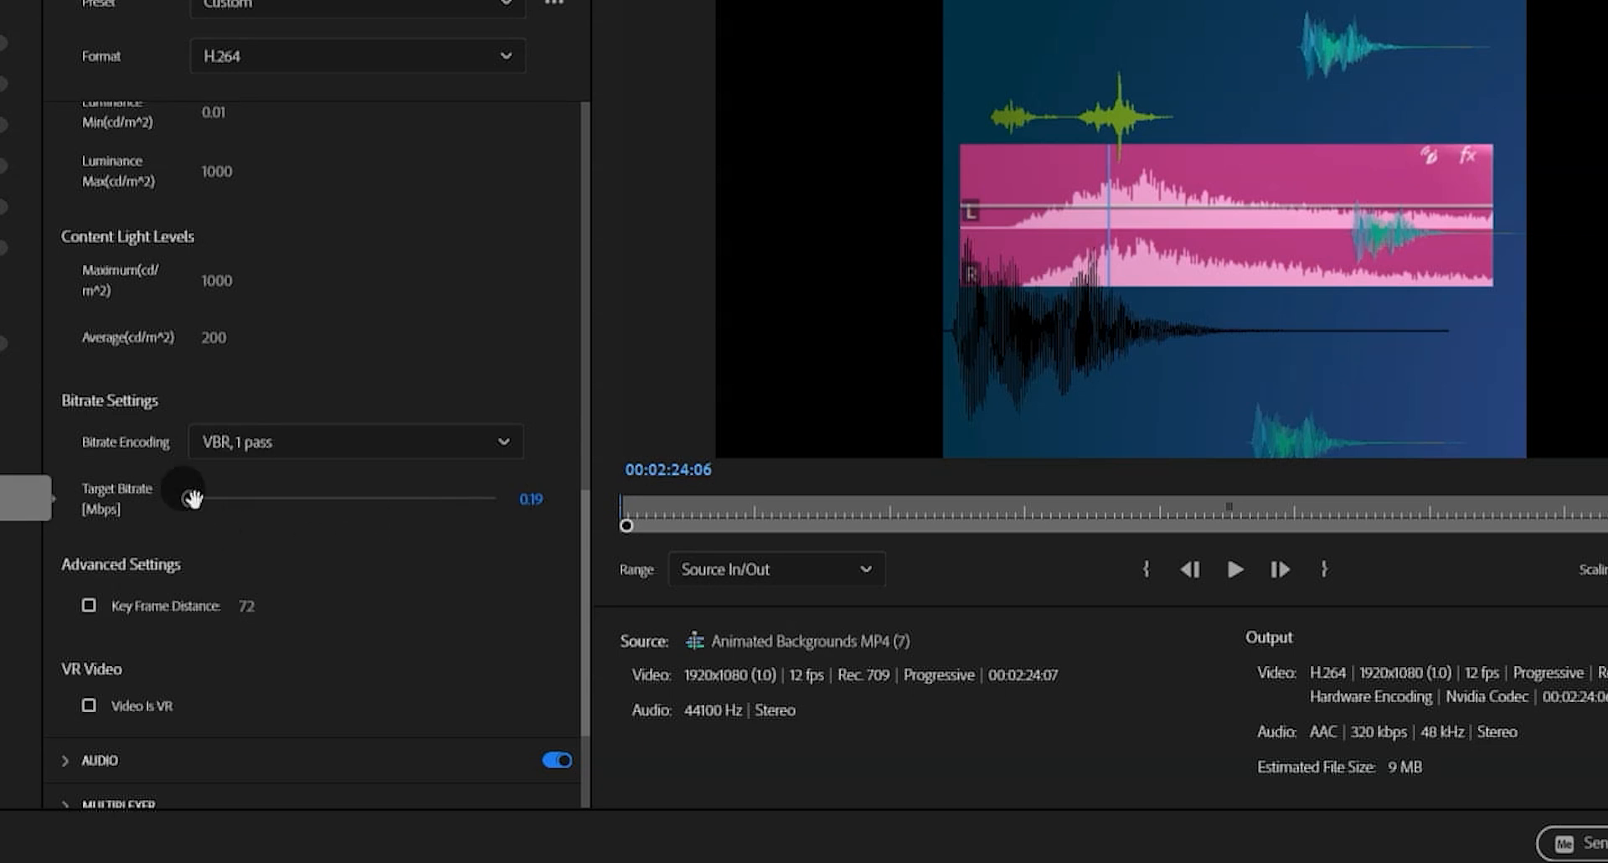
left_click_drag(192, 499, 204, 500)
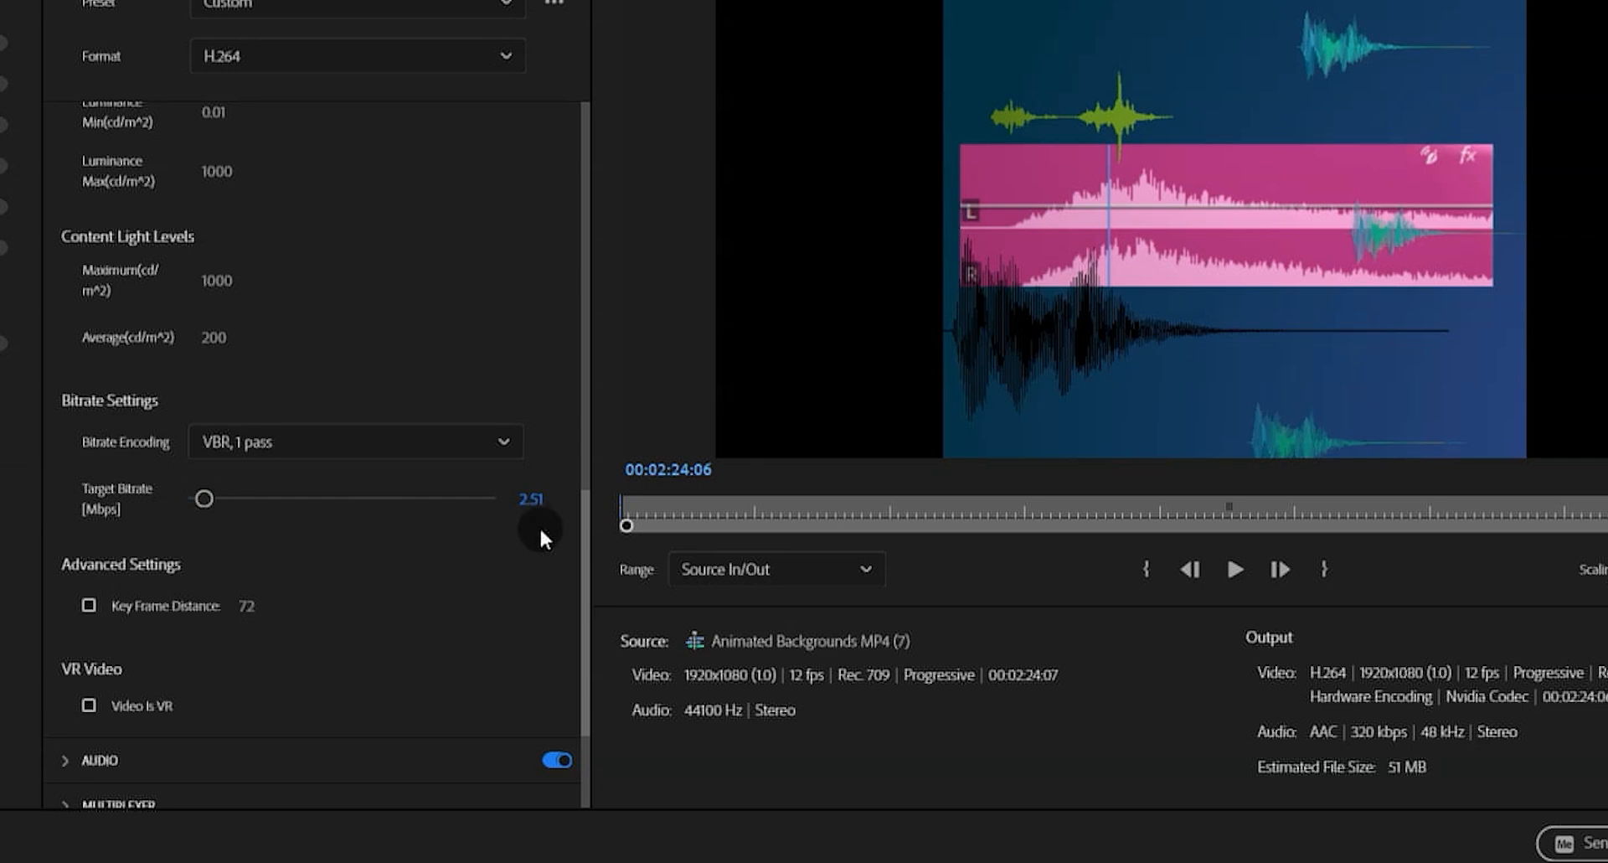
left_click_drag(582, 533, 573, 501)
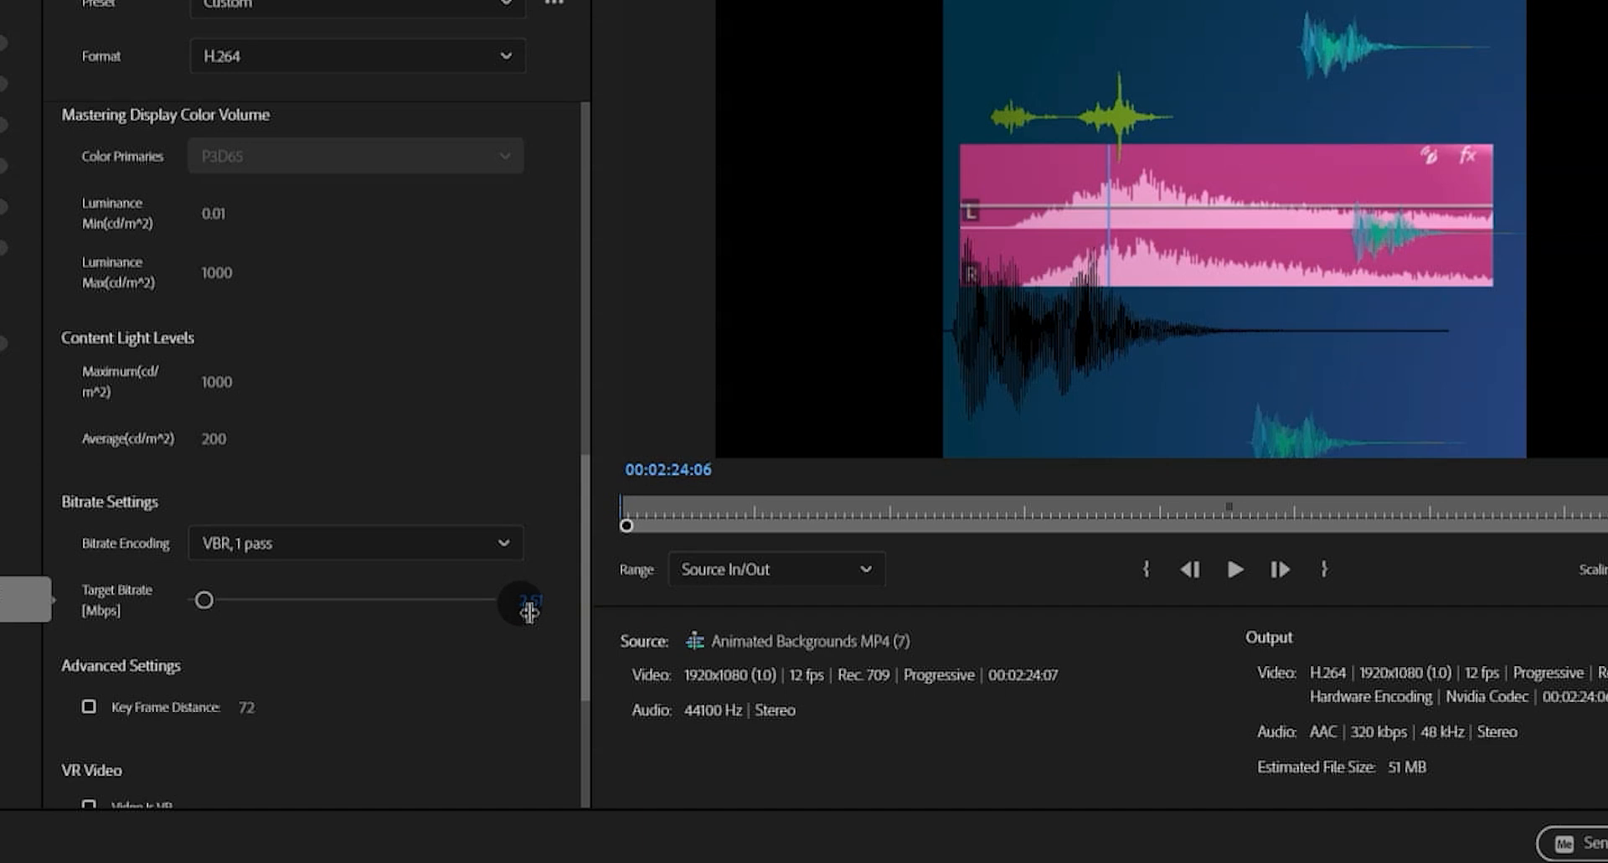
scroll(244, 633, "down", 1)
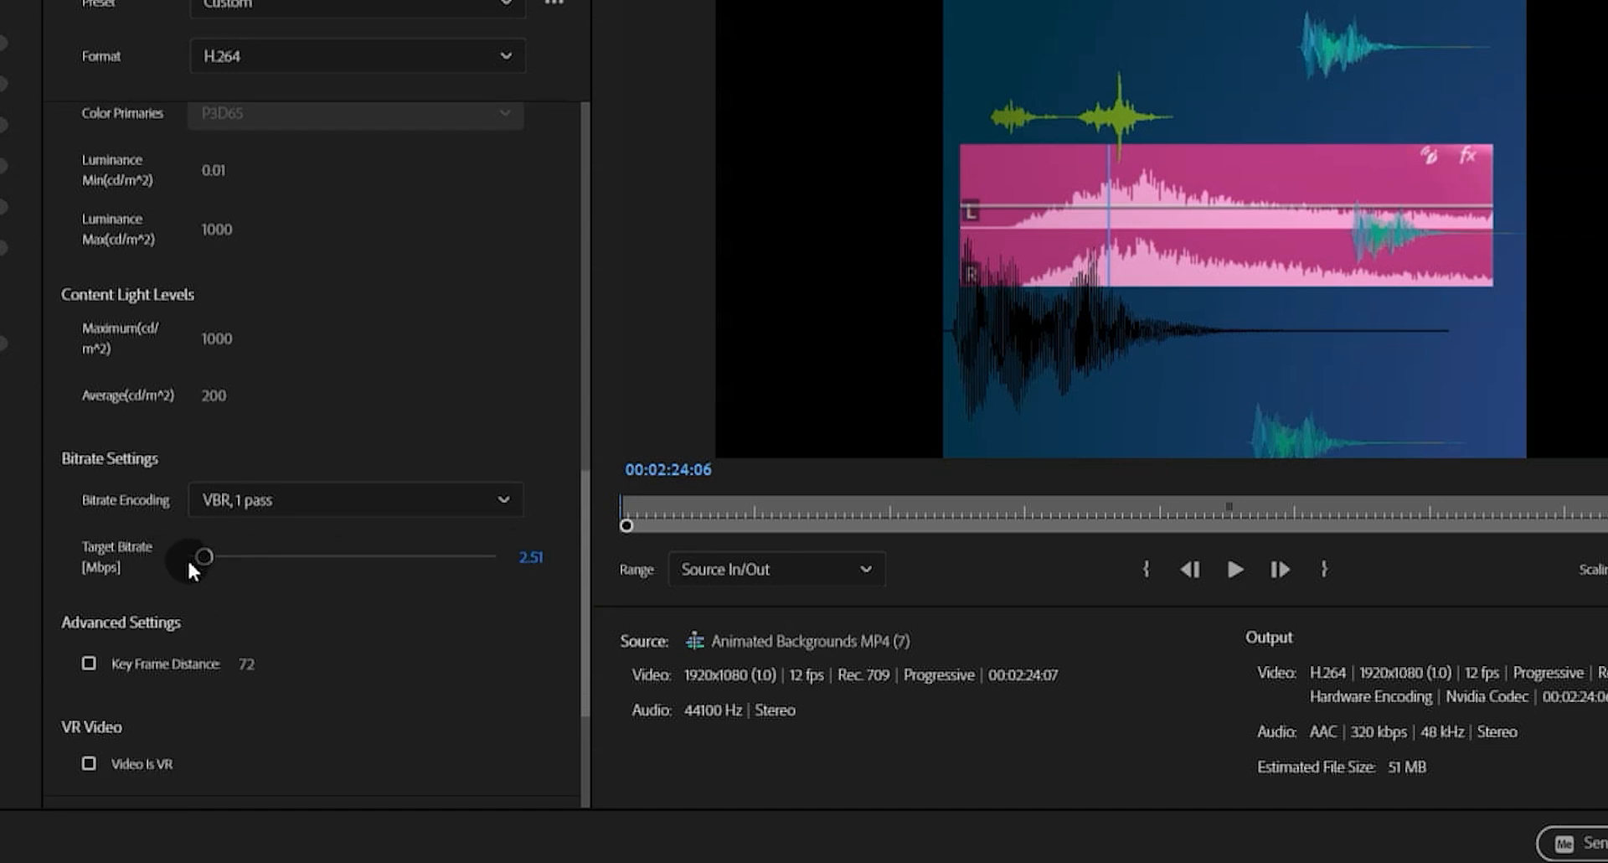
- Choose VBR, 2 pass encoding with a 1.98 Mbps target and 3.58 Mbps maximum bitrate, and start the export
left_click(288, 507)
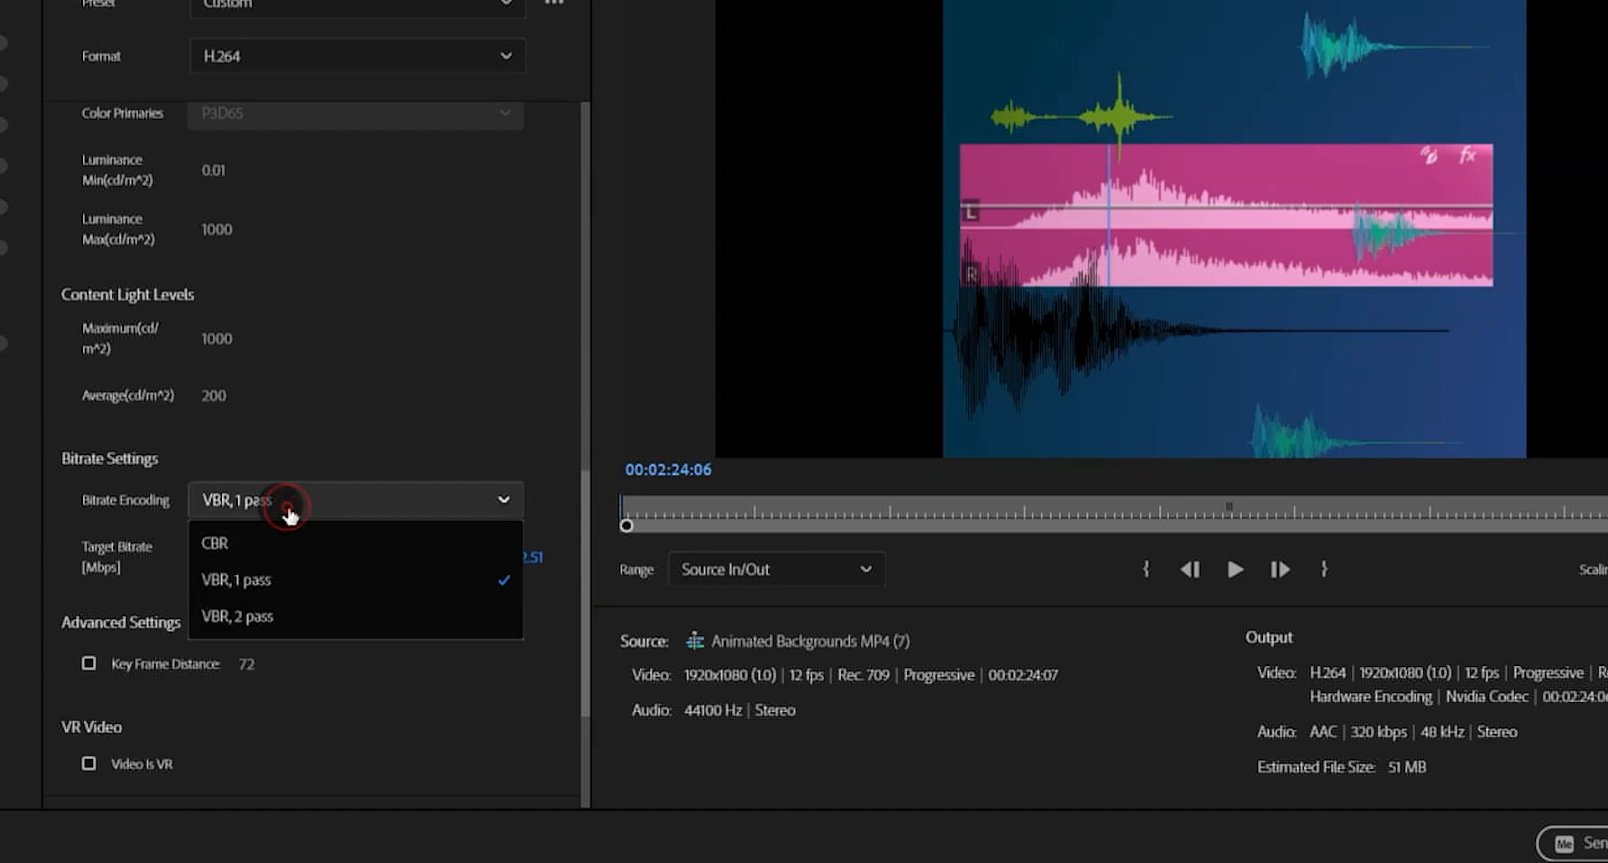
left_click(290, 621)
scroll(363, 400, "up", 1)
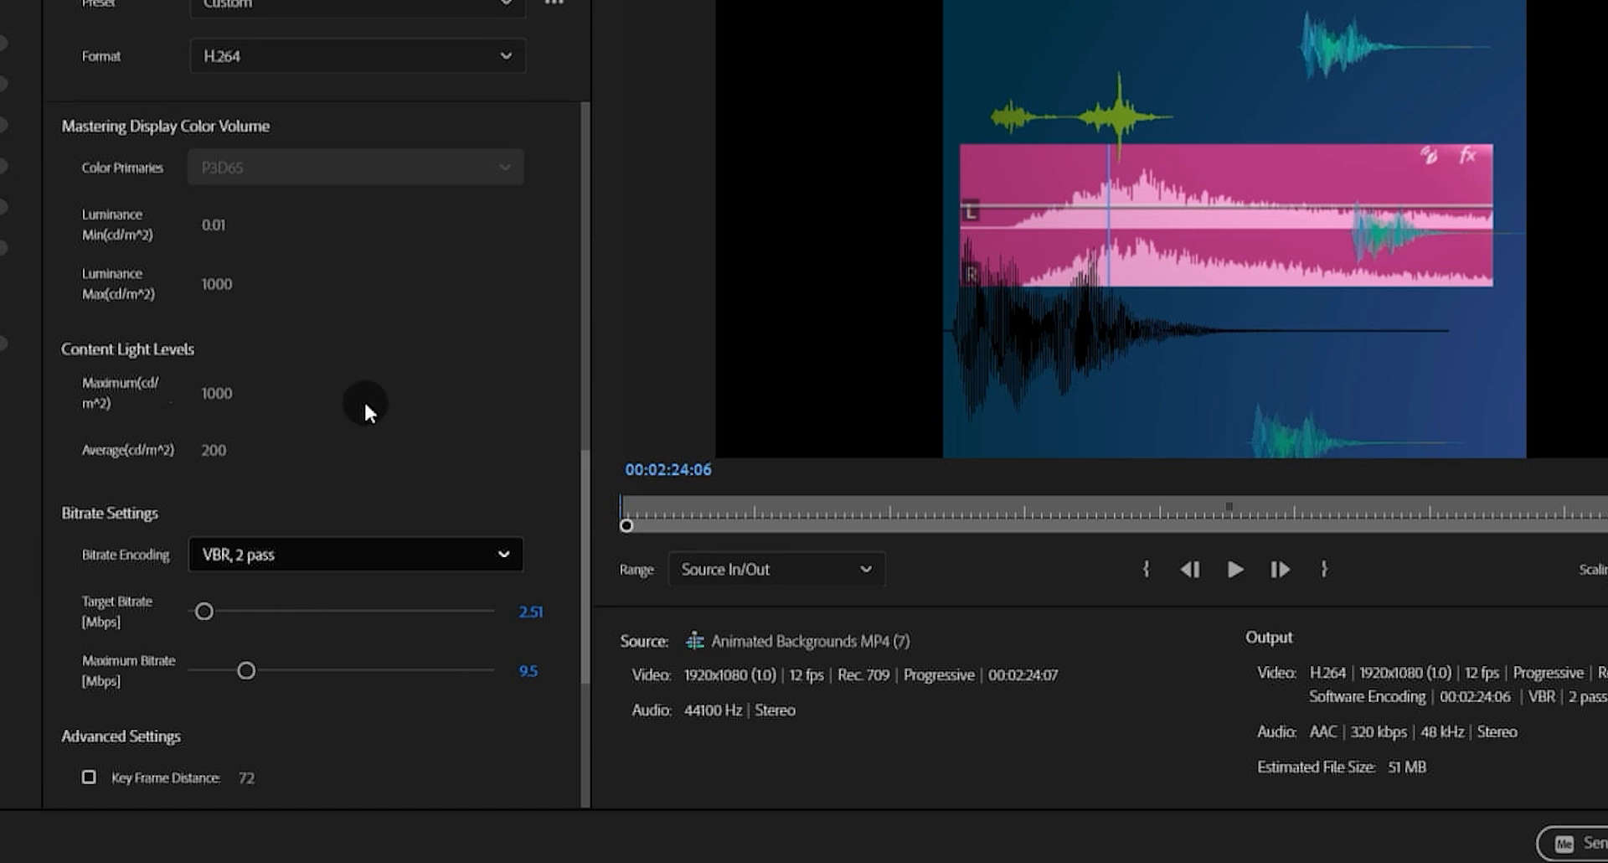
left_click_drag(203, 613, 200, 617)
left_click_drag(246, 670, 212, 670)
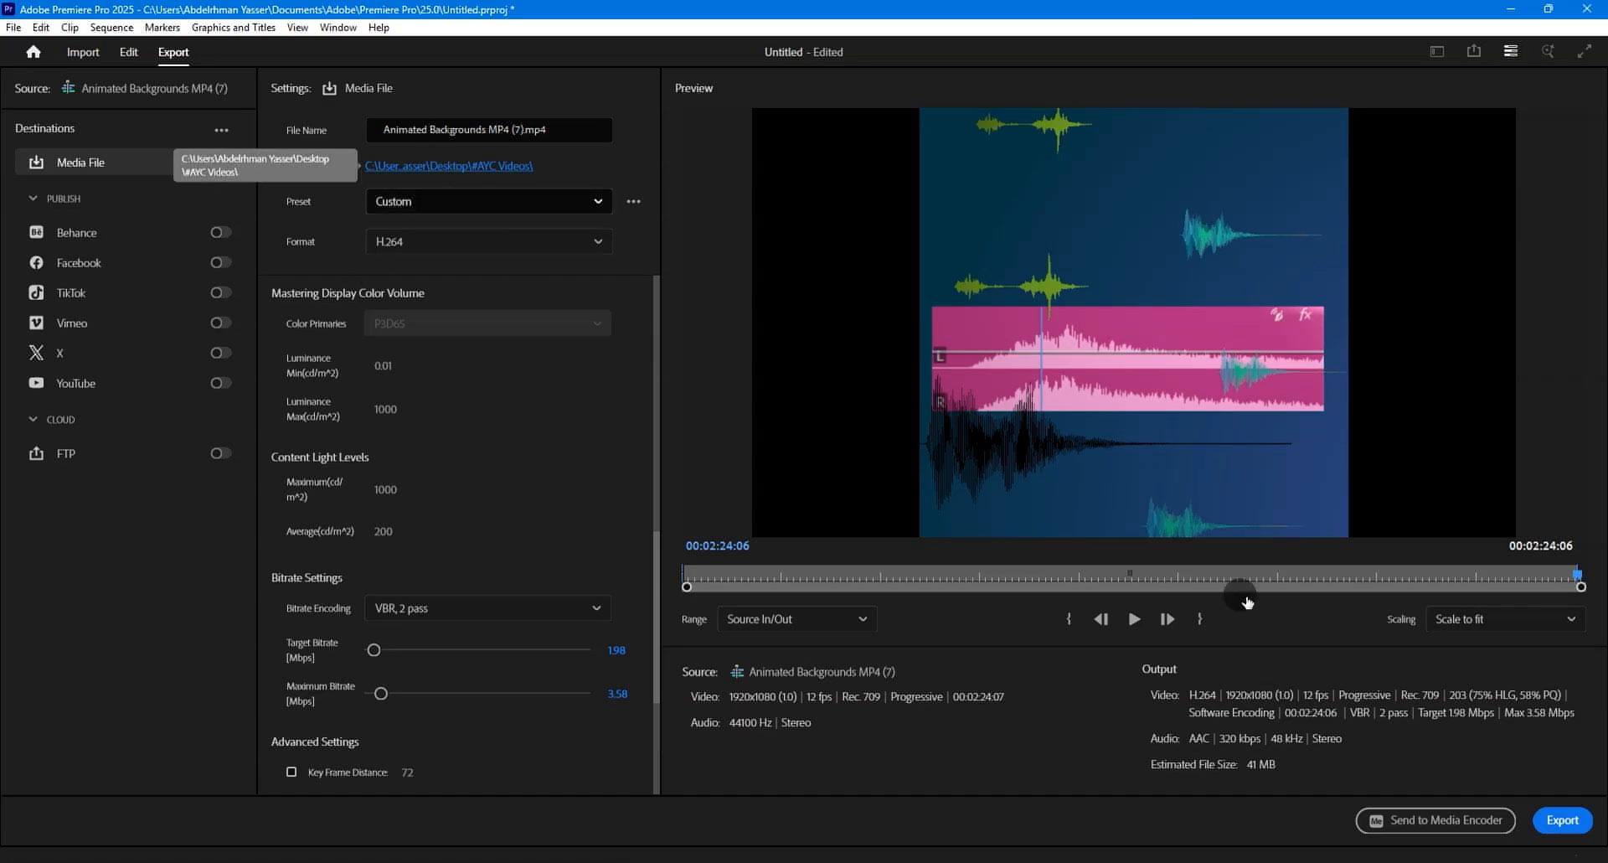
left_click(1556, 828)
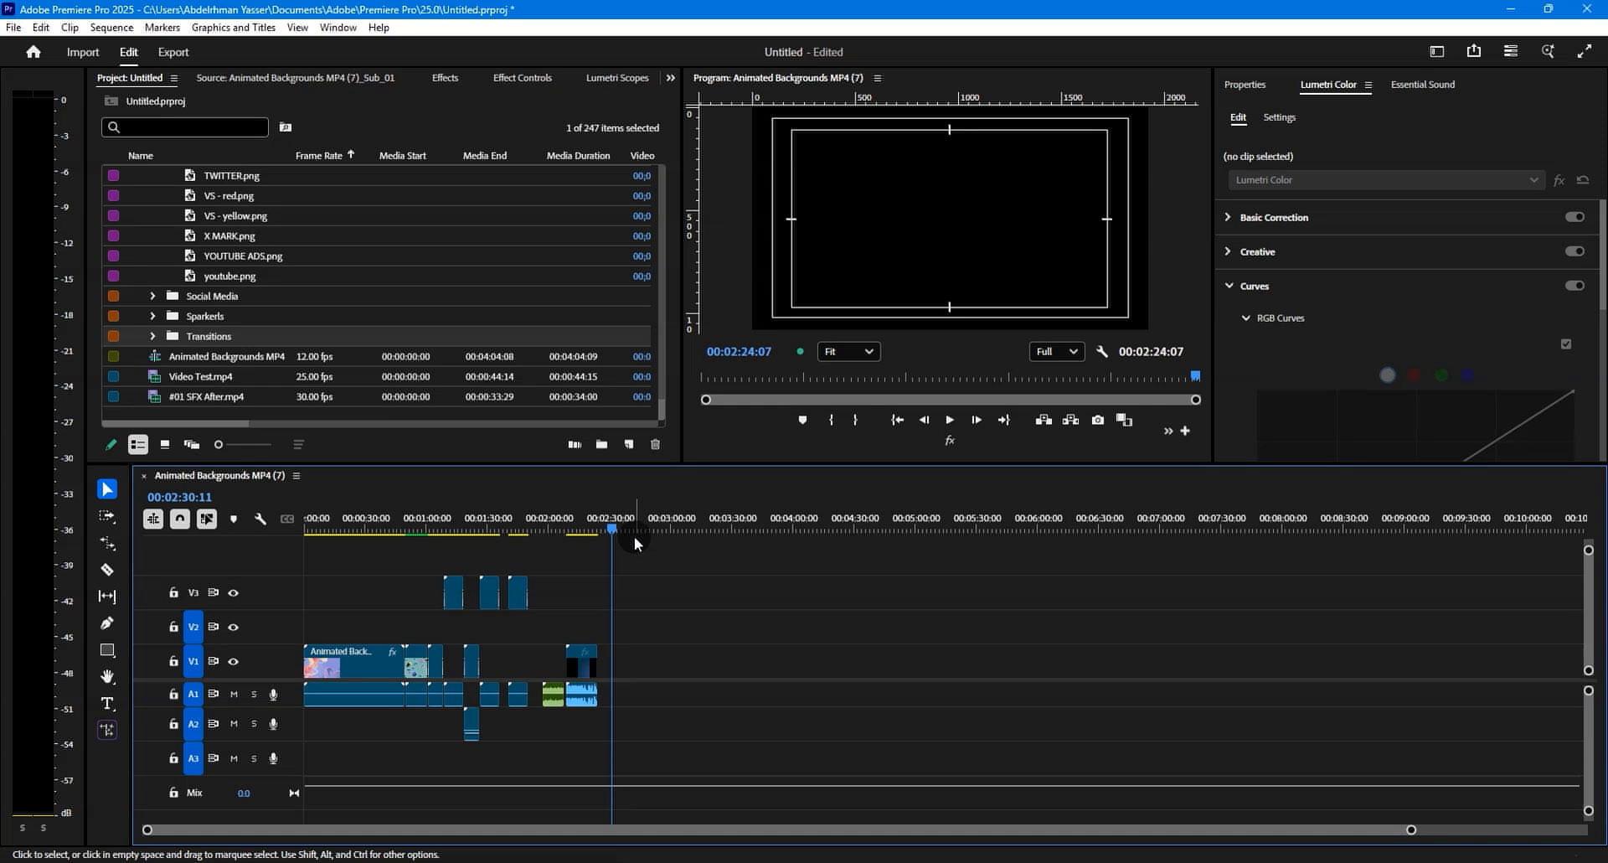
- Open the Auto Save preferences and select the automatic save interval value
left_click(40, 27)
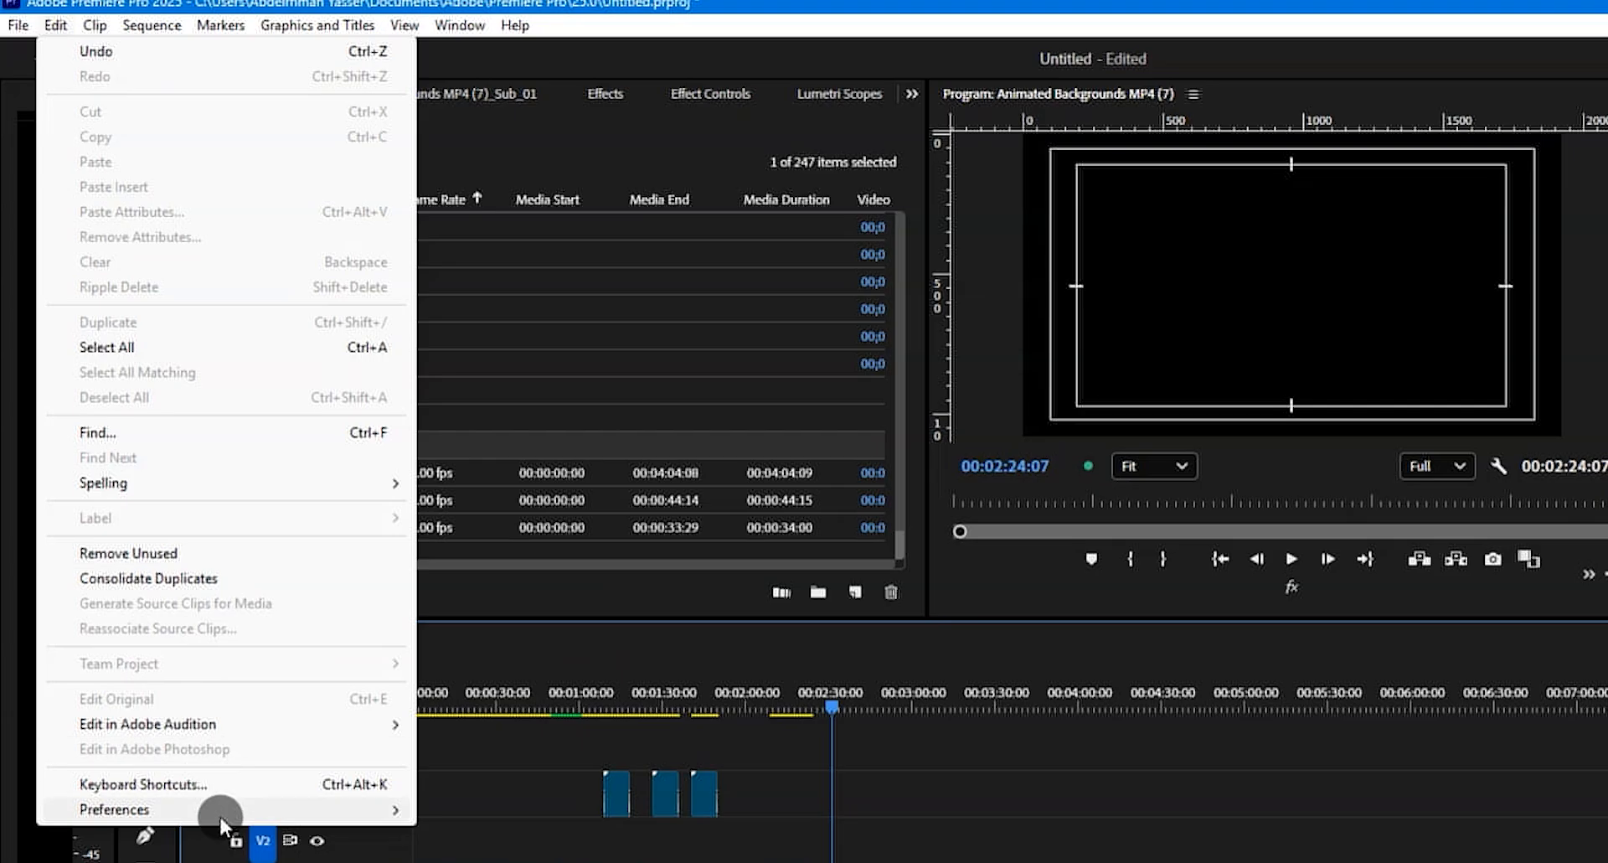
mouse_move(220, 812)
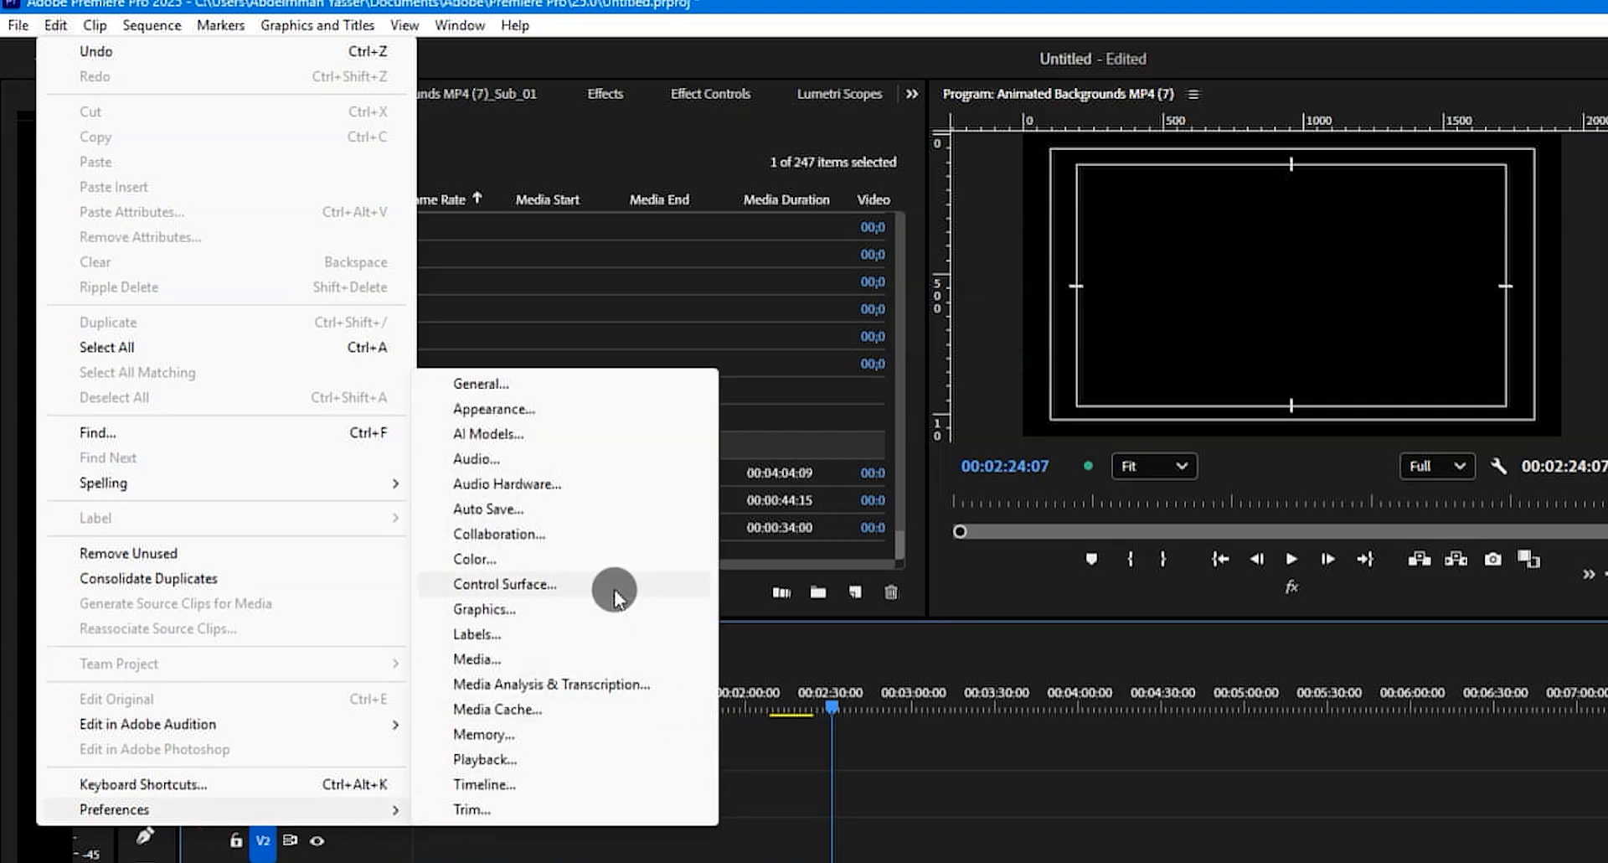
left_click(474, 513)
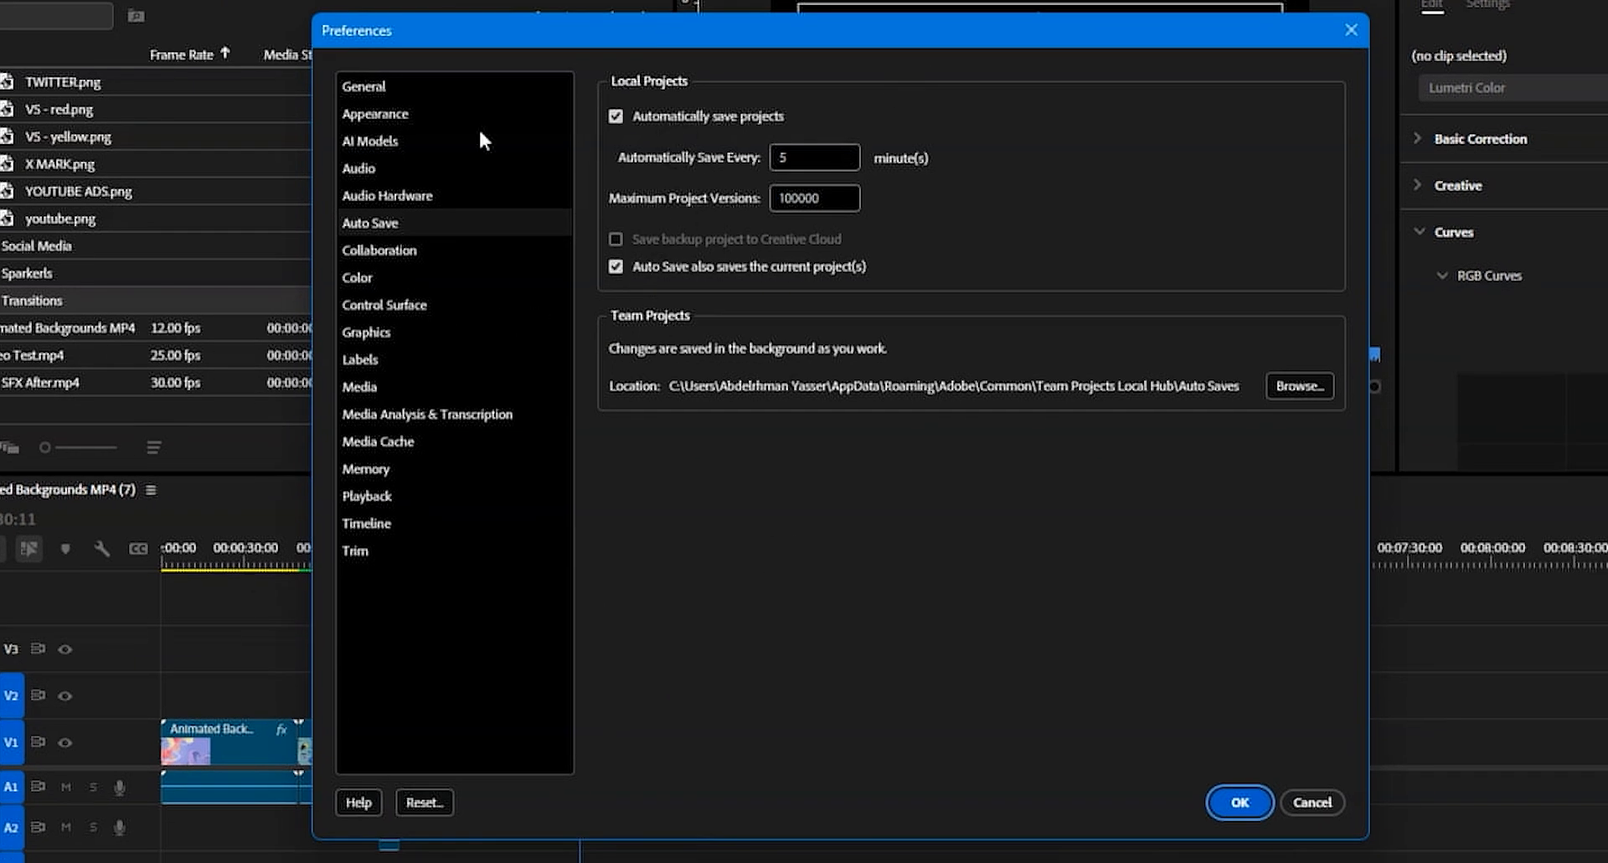
left_click_drag(806, 152, 729, 151)
left_click(981, 179)
left_click_drag(827, 153, 807, 151)
double_click(806, 152)
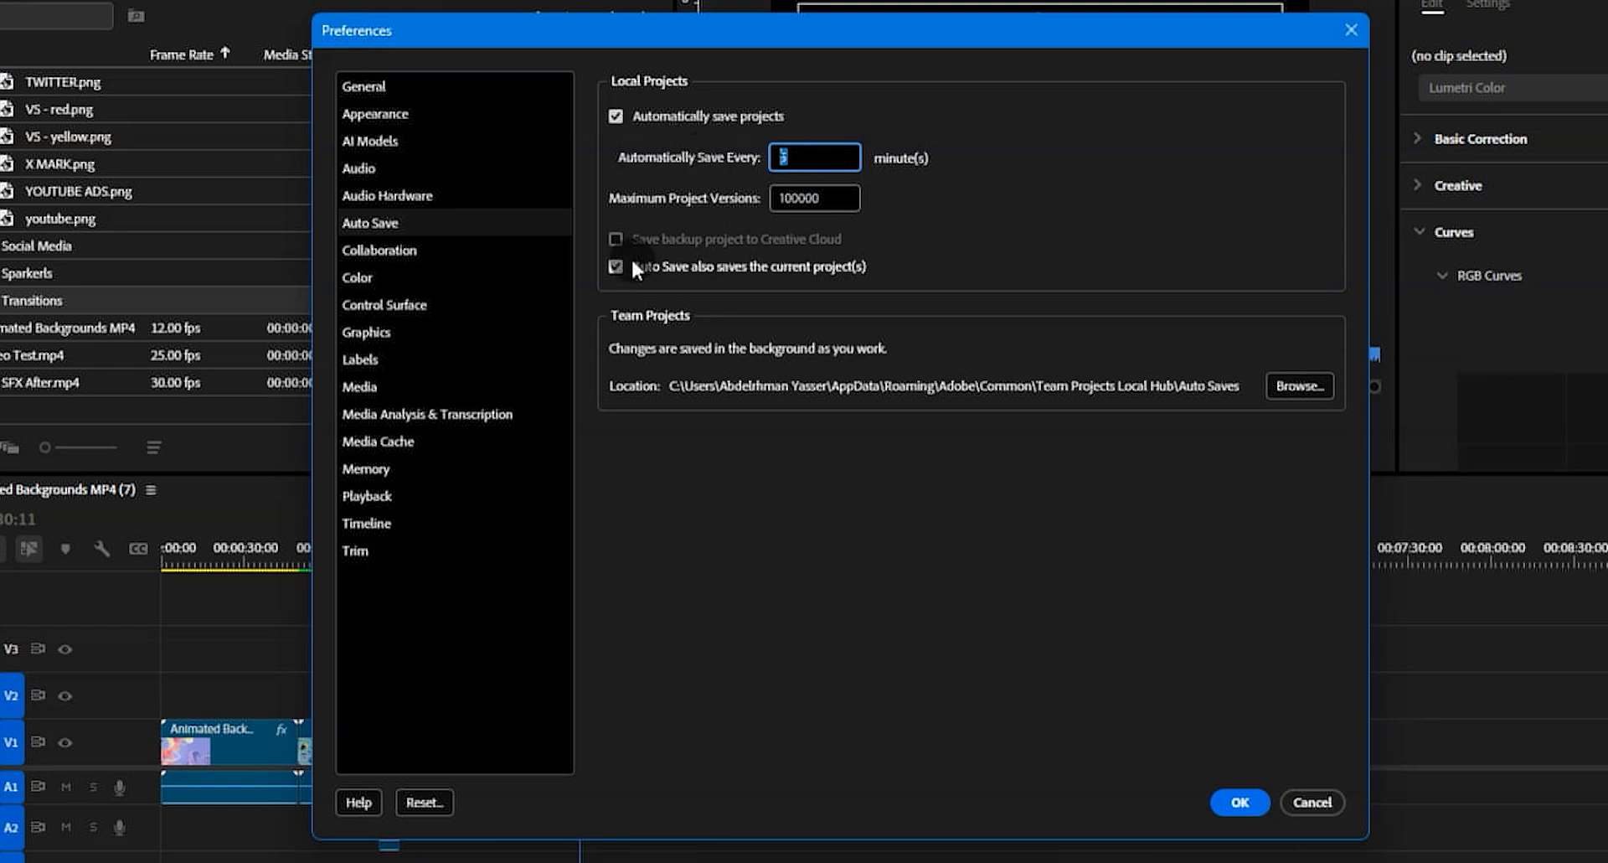
left_click(607, 263)
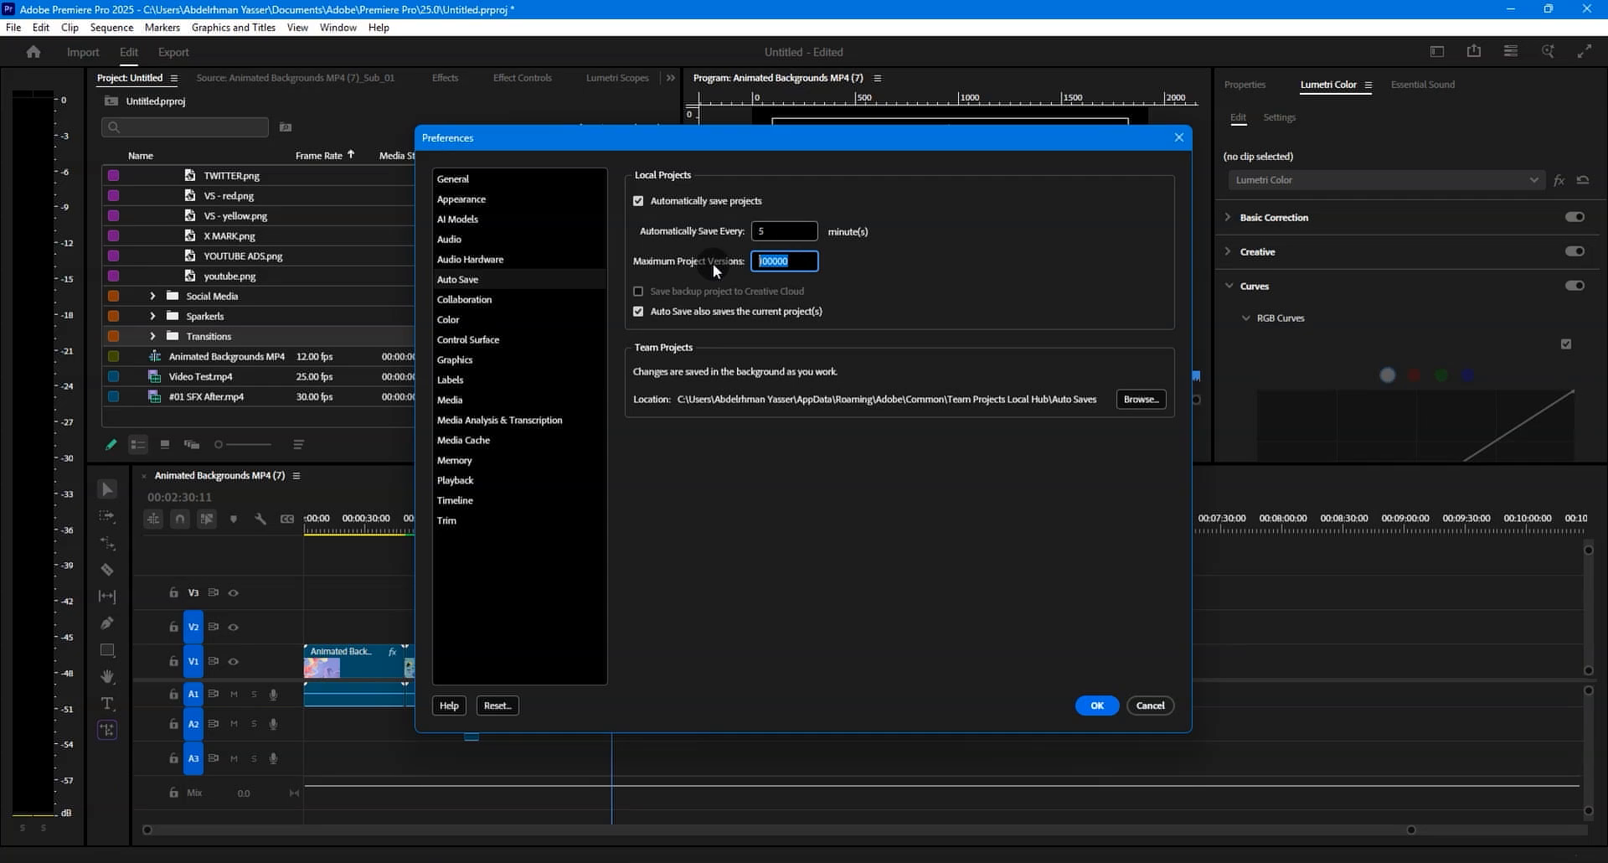
double_click(799, 195)
type("1000000000")
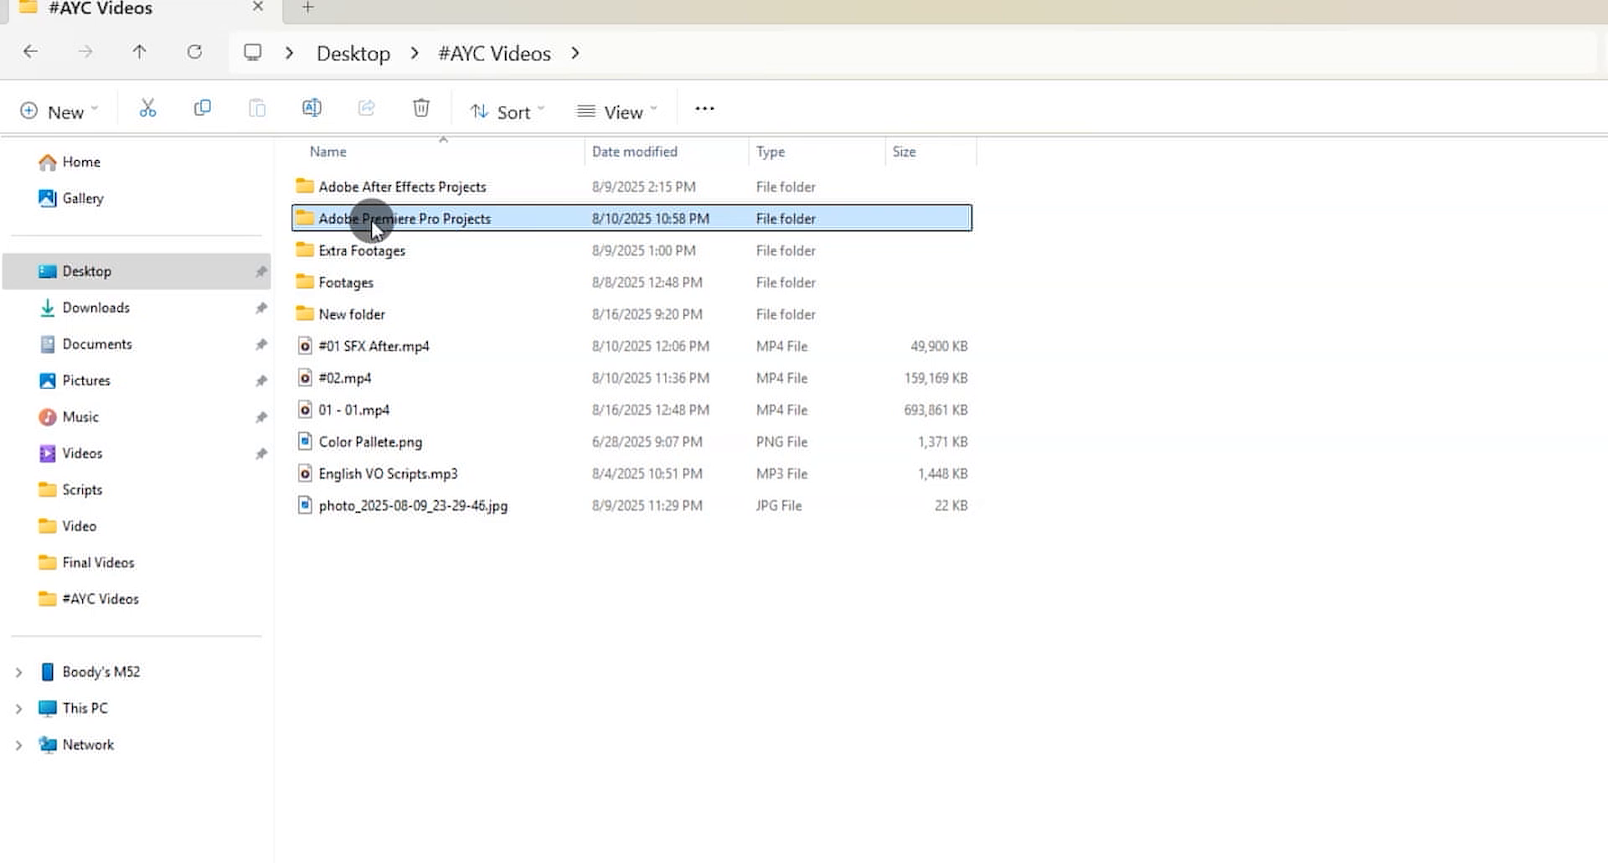
- Open the Adobe Premiere Pro Auto-Save folder of project #01 inside Adobe Premiere Pro Projects
double_click(371, 219)
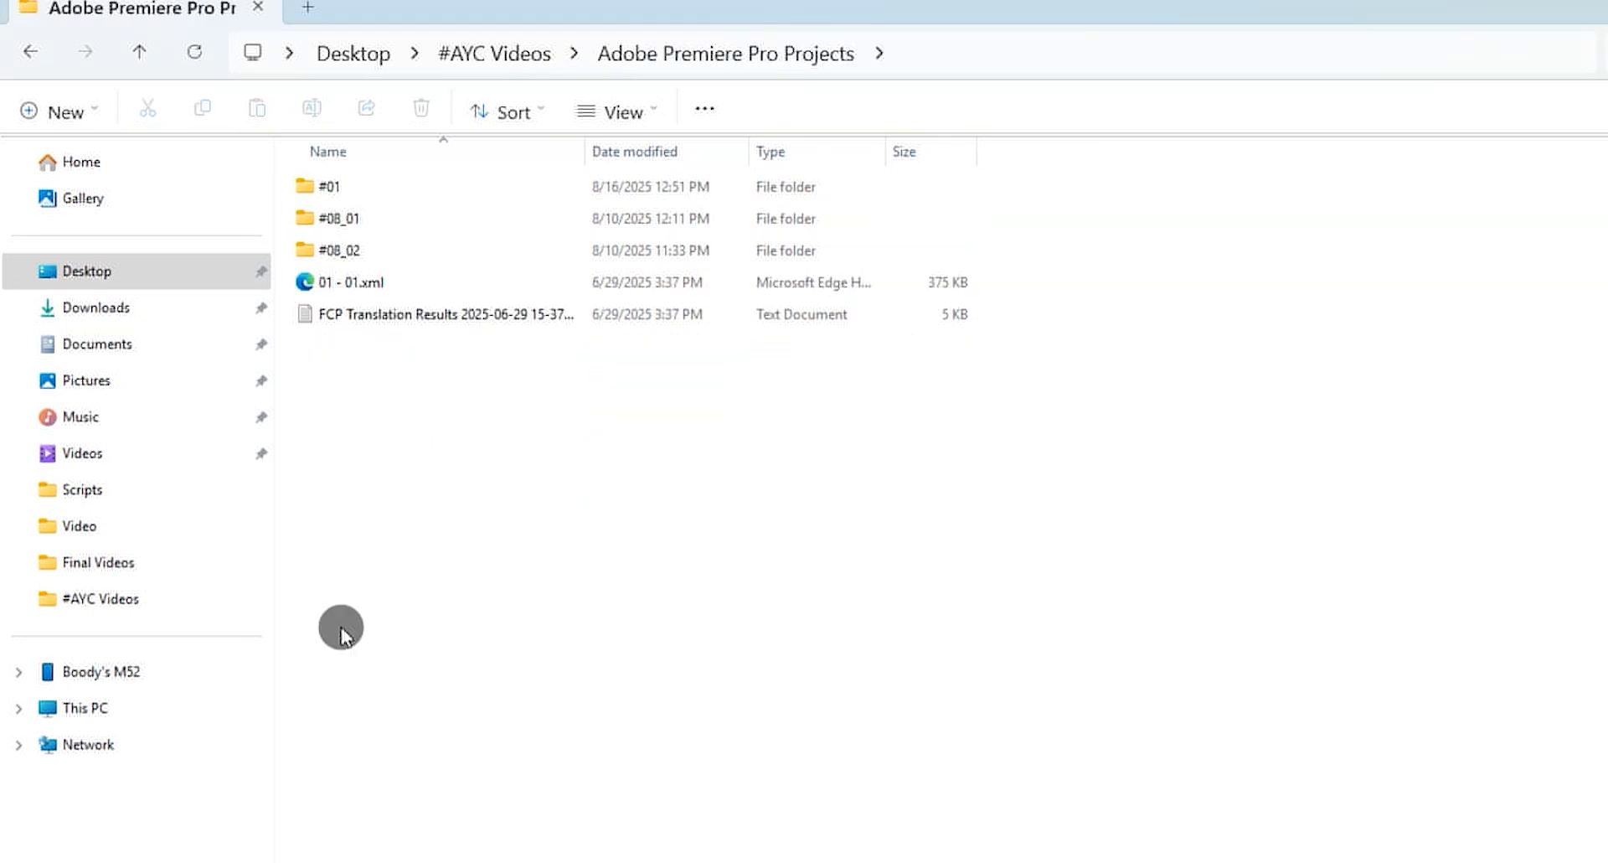
double_click(348, 194)
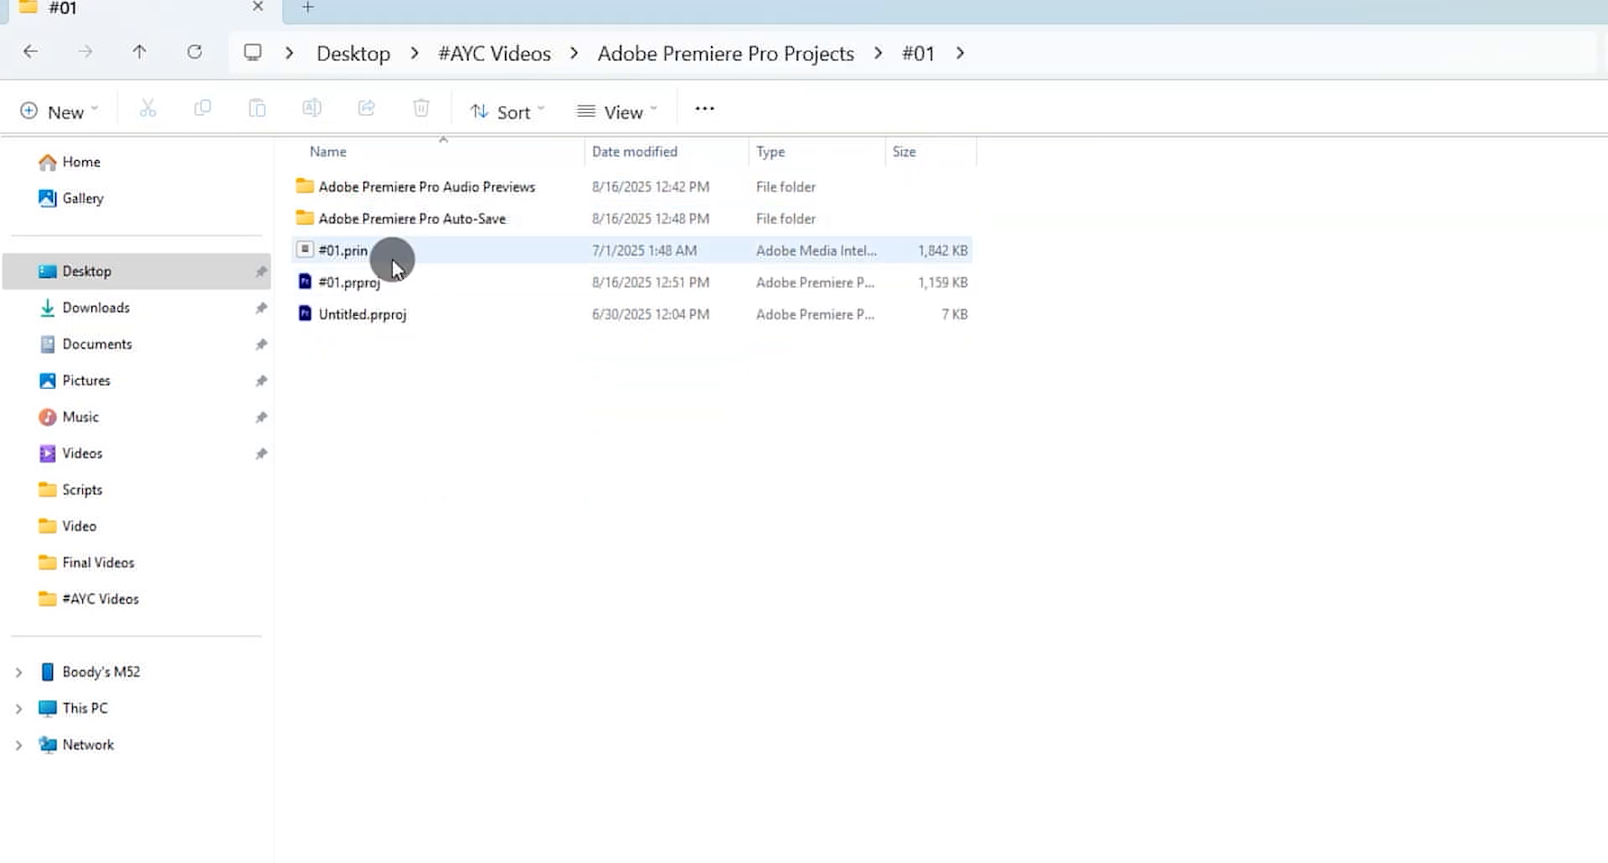
left_click(402, 282)
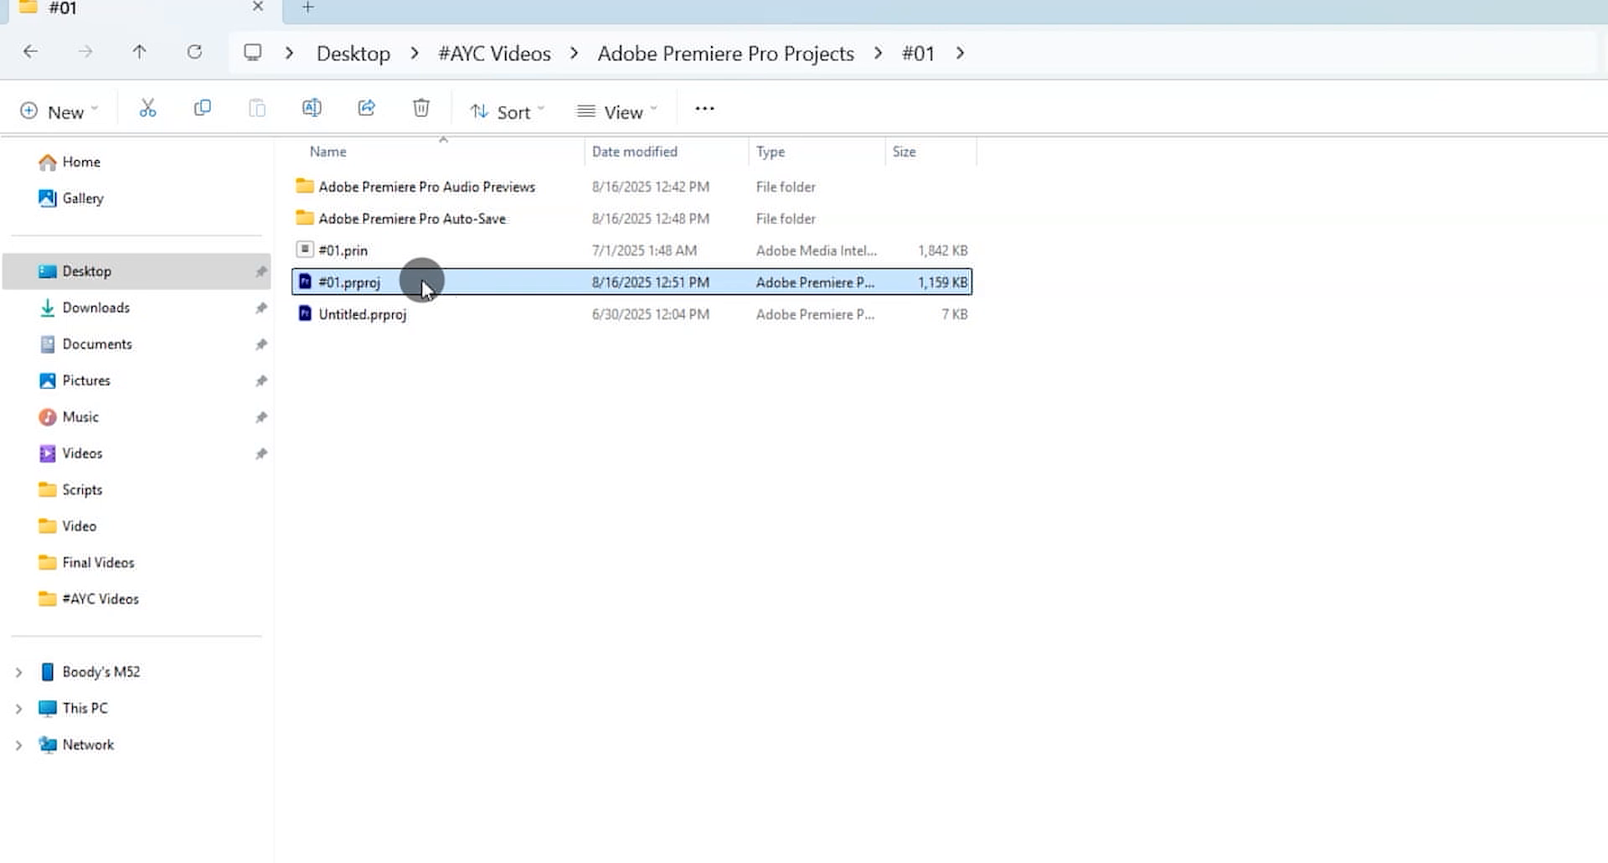
double_click(446, 219)
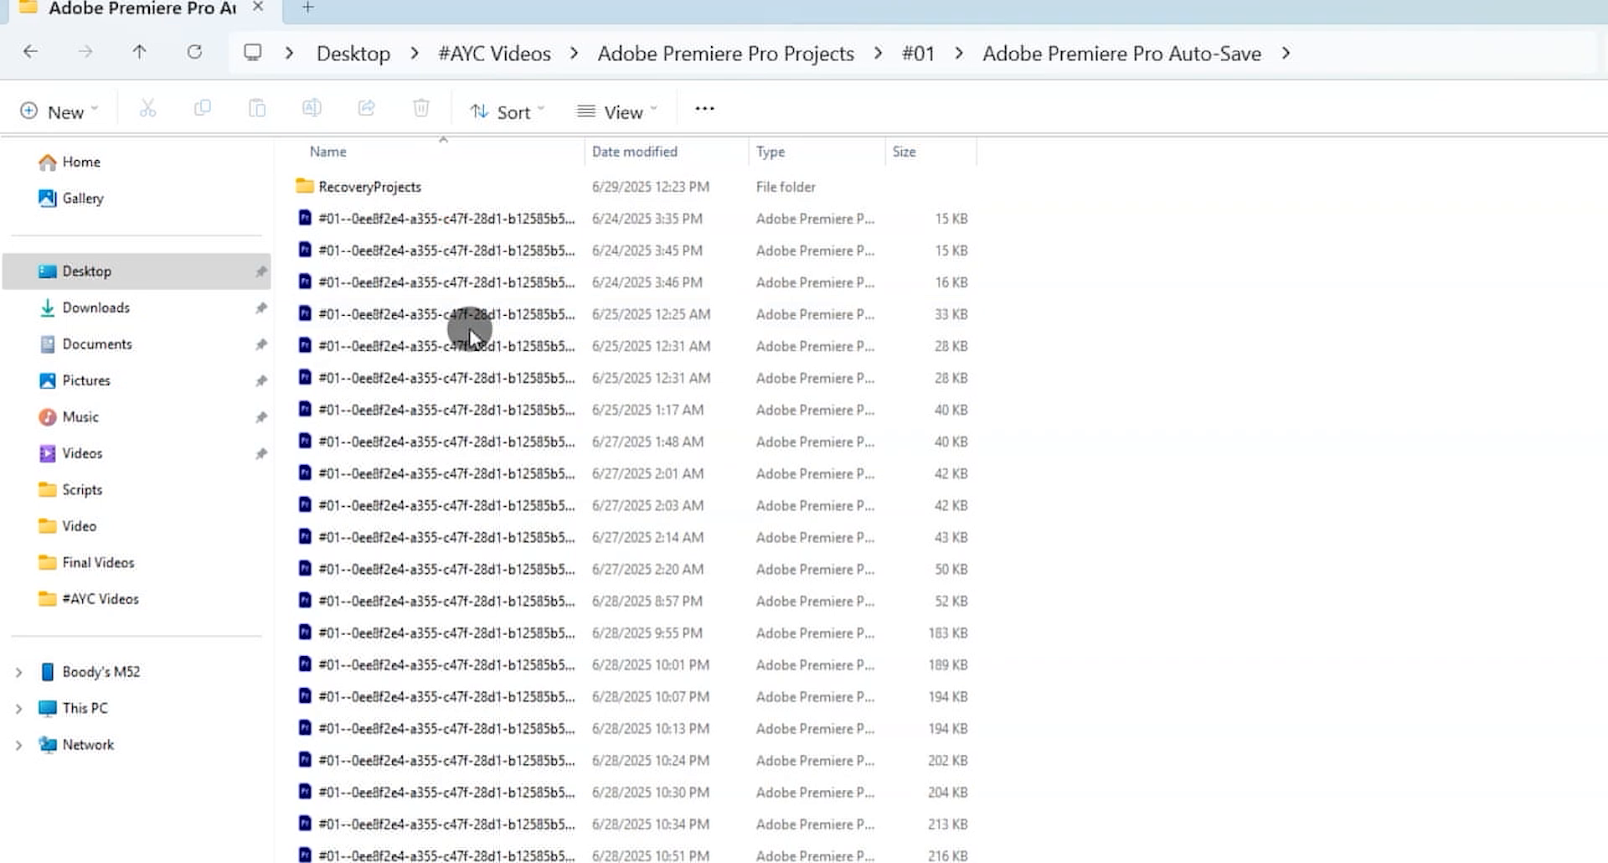
- Widen the Name column so the auto-saved projects' complete file names fit
left_click_drag(997, 205, 278, 862)
scroll(1020, 639, "up", 8)
double_click(587, 146)
- Sort the auto-saved projects by date modified with the newest first, and select the most recent version
left_click(1355, 353)
left_click(813, 147)
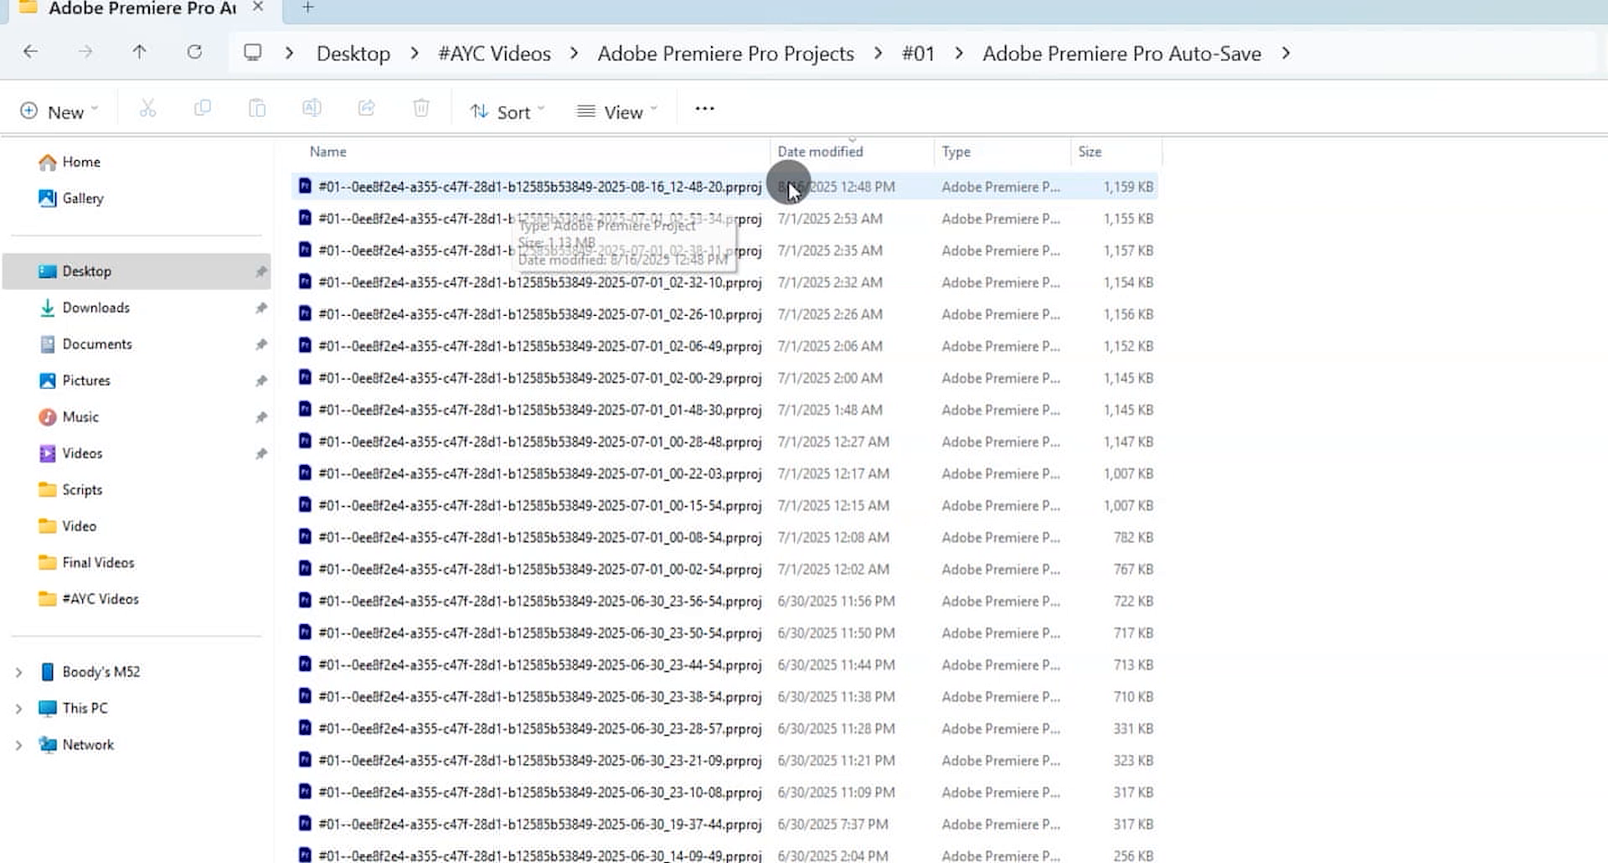
left_click(638, 193)
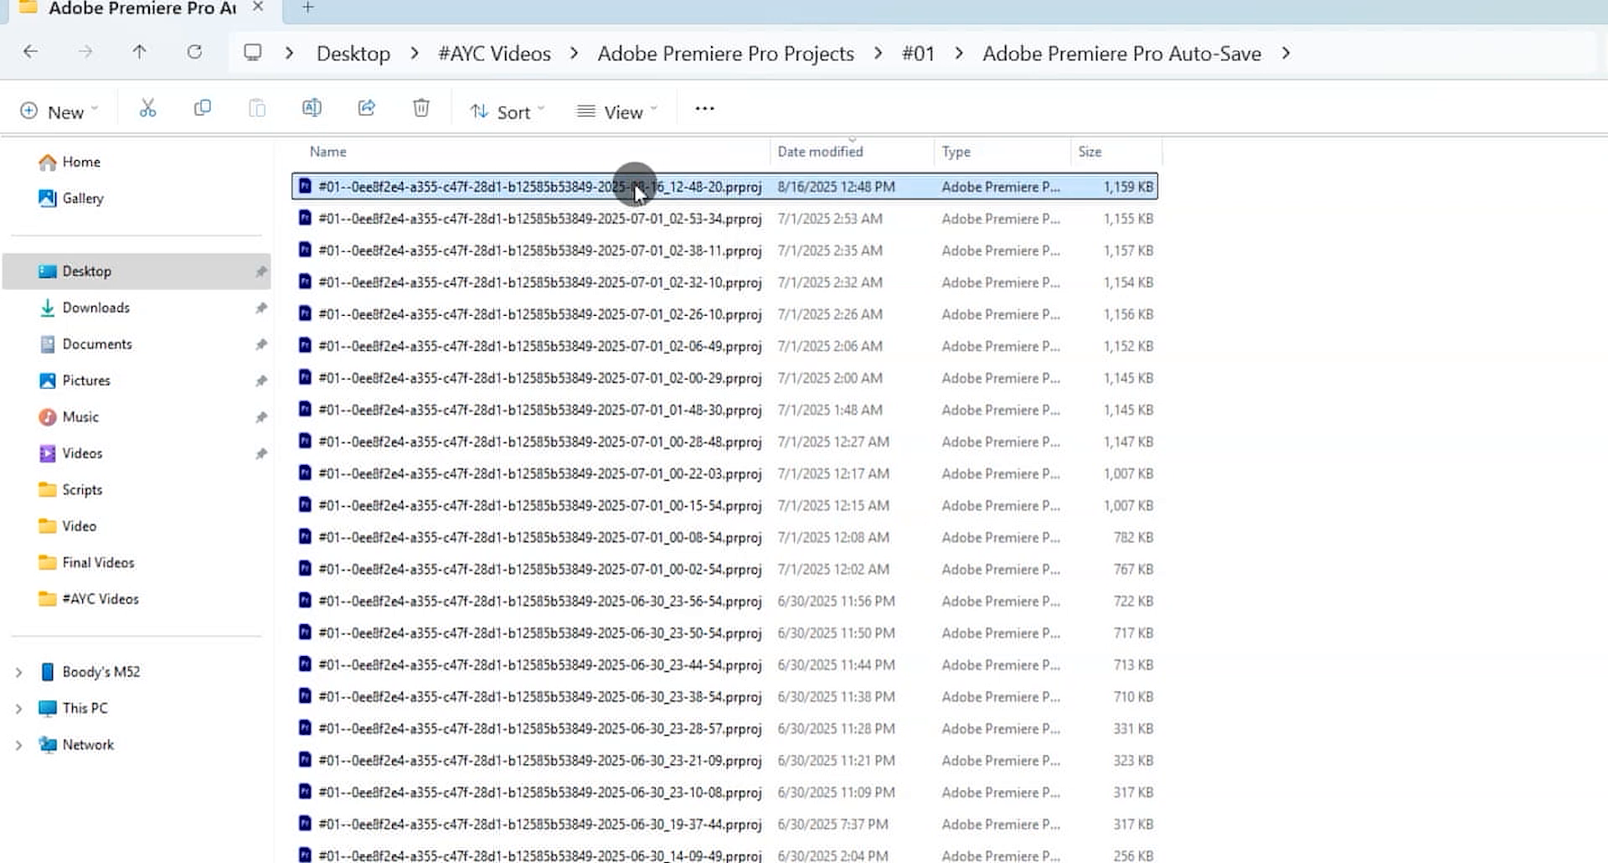